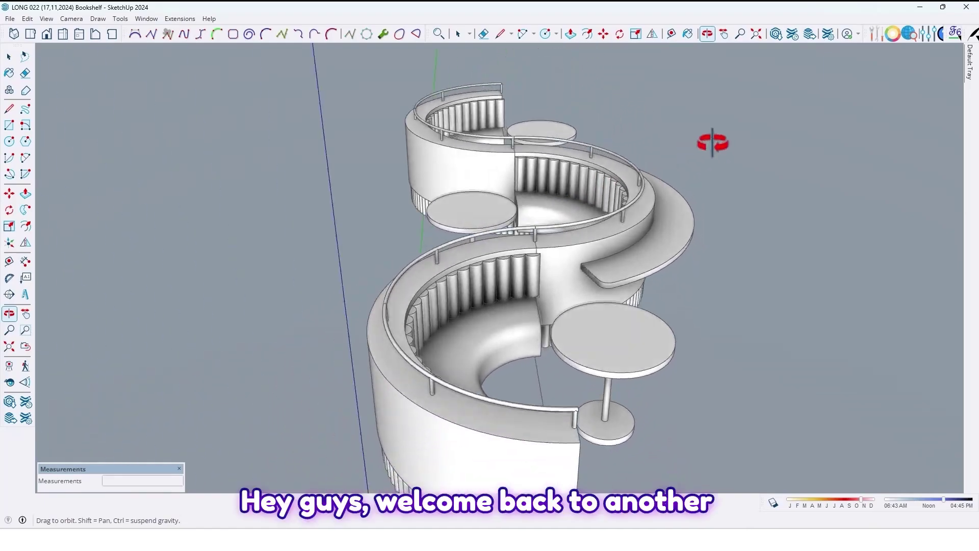
Step: Examine the finished S-shaped bench model, including its railing and round tables, from several angles
{"action": "middle_click_drag", "start_coordinate": [263, 104], "coordinate": [825, 313]}
{"action": "left_click_drag", "start_coordinate": [824, 312], "coordinate": [225, 426]}
{"action": "middle_click_drag", "start_coordinate": [224, 426], "coordinate": [626, 355]}
{"action": "scroll", "coordinate": [502, 278], "scroll_direction": "up", "scroll_amount": 2}
{"action": "left_click_drag", "start_coordinate": [628, 354], "coordinate": [577, 302]}
{"action": "middle_click_drag", "start_coordinate": [577, 302], "coordinate": [586, 350]}
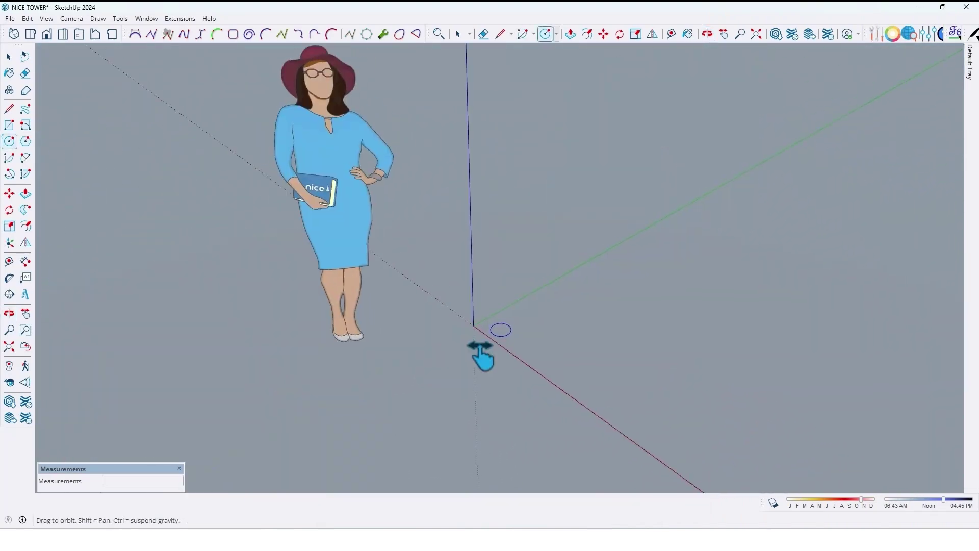
Step: Draw a circle with a 100 cm radius on the ground plane, centred on the origin
{"action": "mouse_move", "coordinate": [481, 356]}
{"action": "middle_mouse_down"}
{"action": "mouse_move", "coordinate": [485, 385]}
{"action": "mouse_move", "coordinate": [485, 365]}
{"action": "mouse_move", "coordinate": [499, 357]}
{"action": "mouse_move", "coordinate": [487, 352]}
{"action": "middle_mouse_up"}
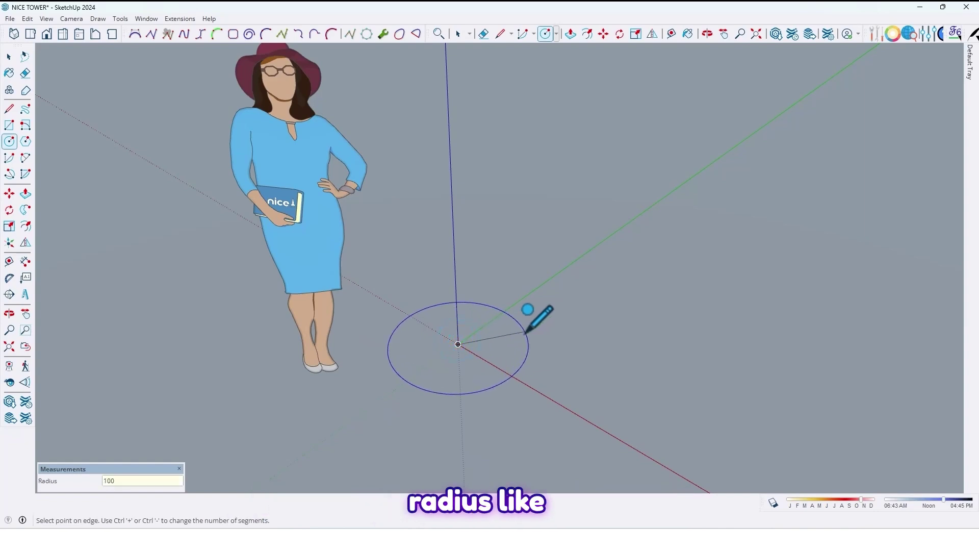
{"action": "key", "text": "Return"}
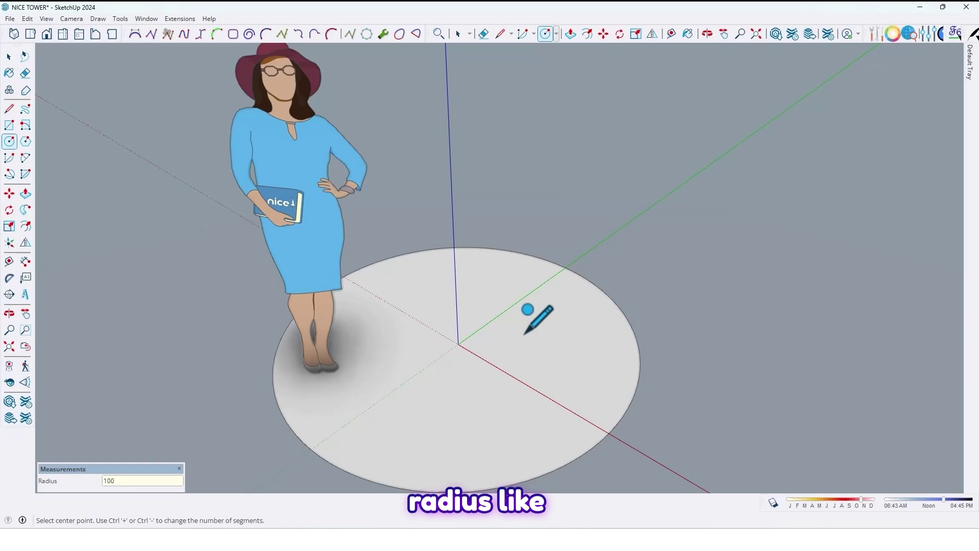
Step: Draw a line along the green axis through the circle's centre, running past the circle's edge on both sides
{"action": "scroll", "coordinate": [508, 314], "scroll_direction": "down", "scroll_amount": 2}
{"action": "middle_click_drag", "start_coordinate": [502, 314], "coordinate": [581, 312]}
{"action": "scroll", "coordinate": [498, 359], "scroll_direction": "up", "scroll_amount": 2}
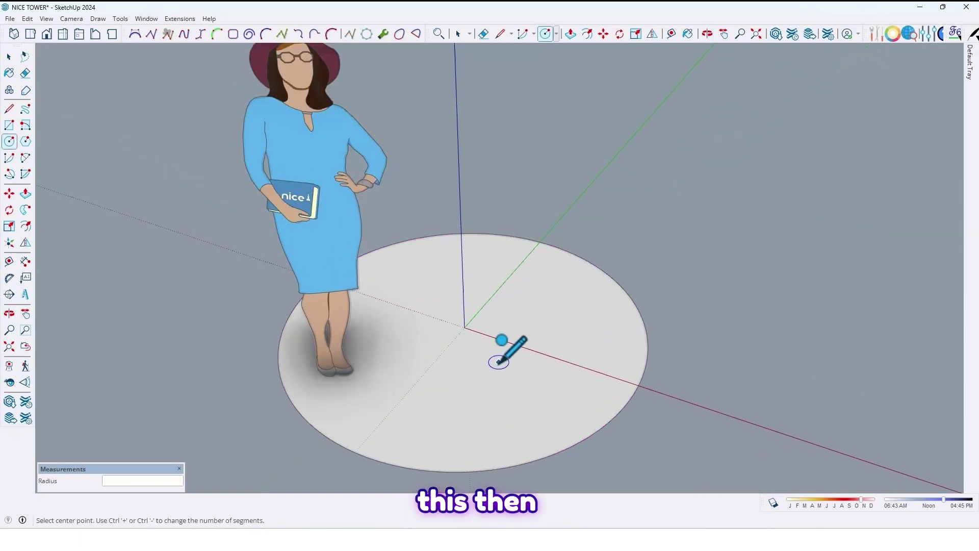
{"action": "middle_click_drag", "start_coordinate": [498, 363], "coordinate": [510, 330], "text": "shift"}
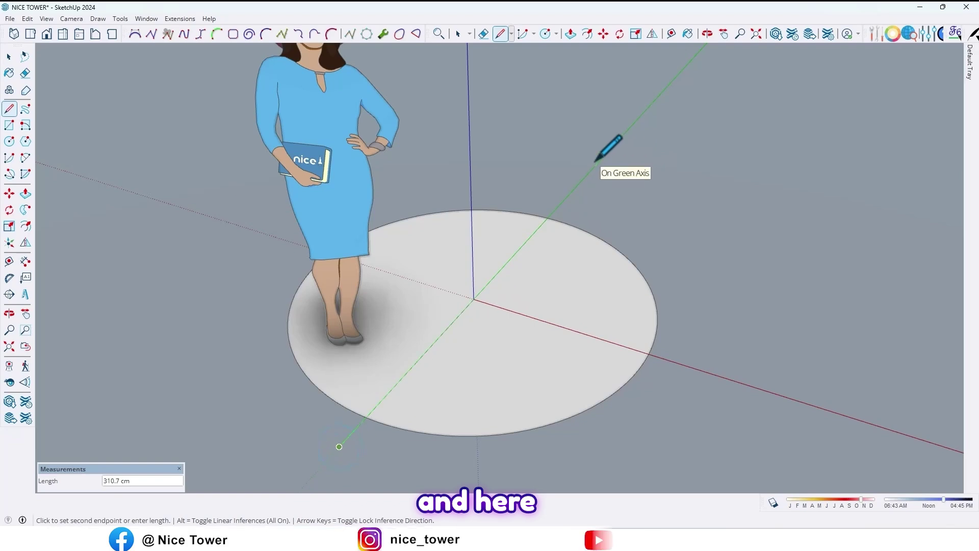
{"action": "scroll", "coordinate": [581, 224], "scroll_direction": "down", "scroll_amount": 2}
{"action": "scroll", "coordinate": [582, 224], "scroll_direction": "up", "scroll_amount": 2}
{"action": "middle_click_drag", "start_coordinate": [581, 224], "coordinate": [578, 208]}
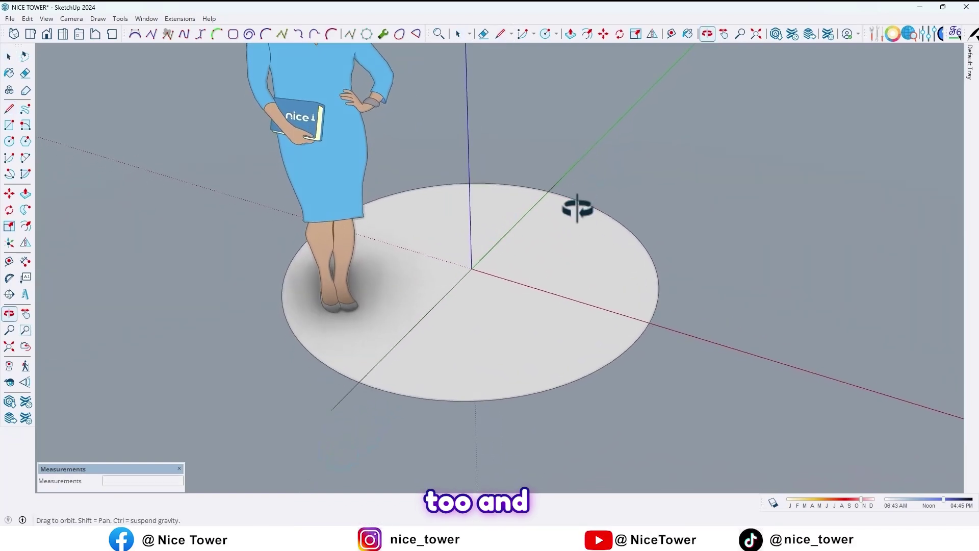
Step: Erase the line ends outside the circle and the half of the circle on the negative red-axis side
{"action": "left_click_drag", "start_coordinate": [615, 193], "coordinate": [527, 164]}
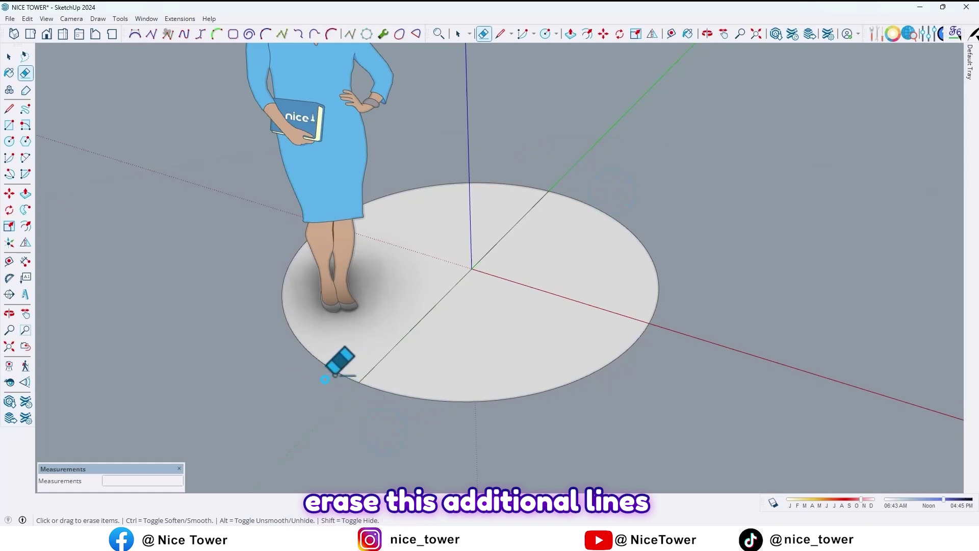
{"action": "left_click_drag", "start_coordinate": [335, 375], "coordinate": [361, 358]}
Step: Offset the semicircle's arc inward twice to form two concentric arcs, placing the inner one at 60 cm
{"action": "scroll", "coordinate": [400, 340], "scroll_direction": "down", "scroll_amount": 2}
{"action": "mouse_move", "coordinate": [401, 339]}
{"action": "middle_mouse_down"}
{"action": "mouse_move", "coordinate": [501, 367]}
{"action": "mouse_move", "coordinate": [362, 347]}
{"action": "mouse_move", "coordinate": [629, 253]}
{"action": "mouse_move", "coordinate": [345, 290]}
{"action": "mouse_move", "coordinate": [718, 278]}
{"action": "mouse_move", "coordinate": [586, 306]}
{"action": "mouse_move", "coordinate": [449, 317]}
{"action": "mouse_move", "coordinate": [457, 313]}
{"action": "mouse_move", "coordinate": [435, 325]}
{"action": "middle_mouse_up"}
{"action": "scroll", "coordinate": [500, 367], "scroll_direction": "up", "scroll_amount": 2}
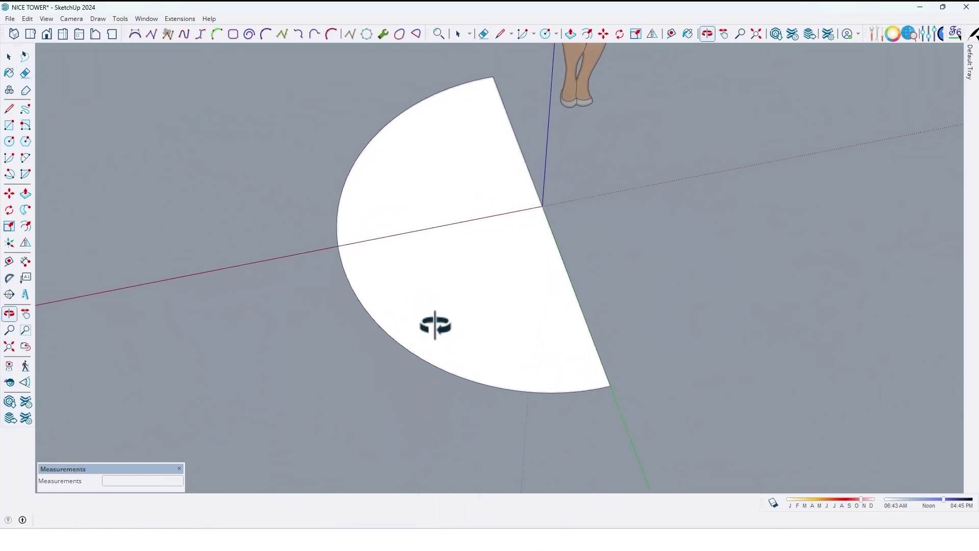
{"action": "key", "text": "f"}
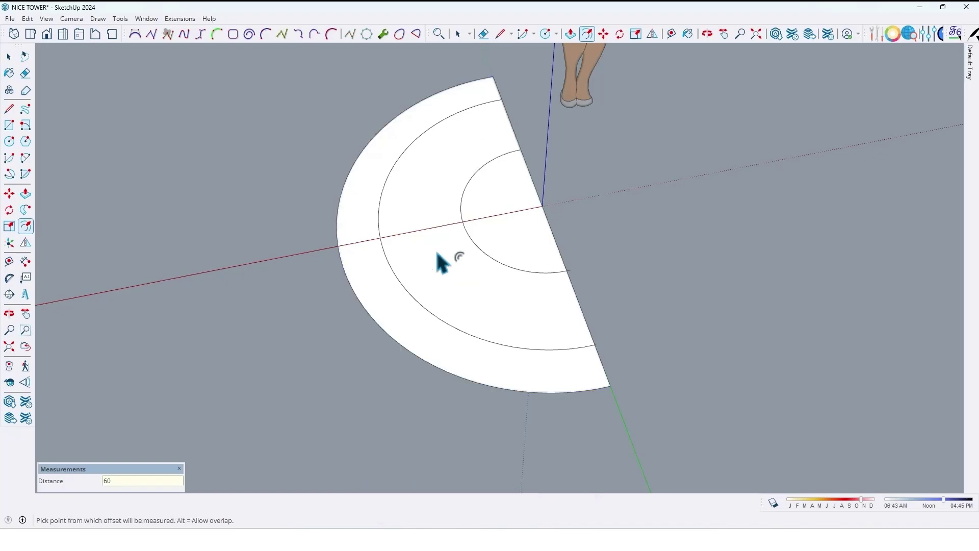
Step: Extend the inner arc's short end to the straight edge with a line and erase the stray segment beside it
{"action": "middle_click_drag", "start_coordinate": [515, 306], "coordinate": [542, 228]}
{"action": "scroll", "coordinate": [572, 159], "scroll_direction": "up", "scroll_amount": 8}
{"action": "scroll", "coordinate": [540, 229], "scroll_direction": "up", "scroll_amount": 2}
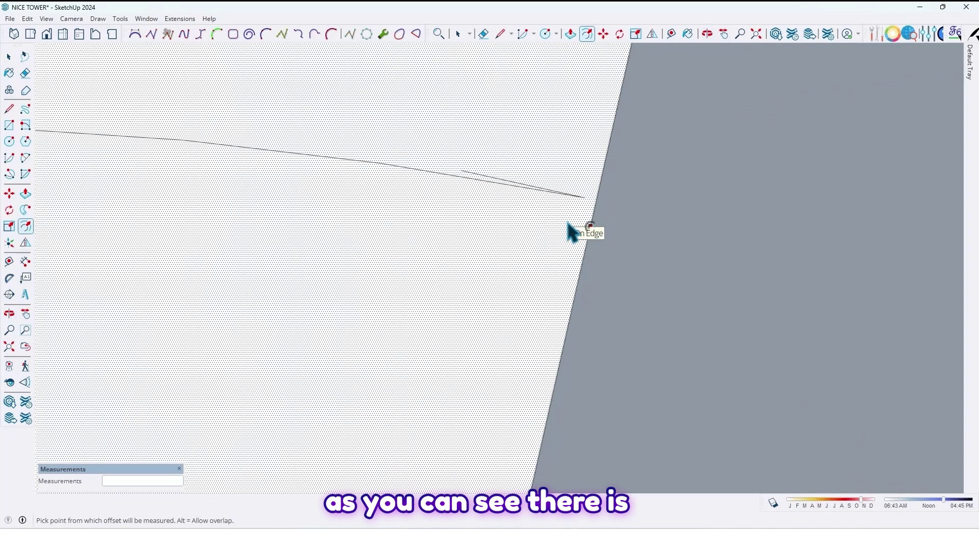
{"action": "left_click", "coordinate": [597, 200]}
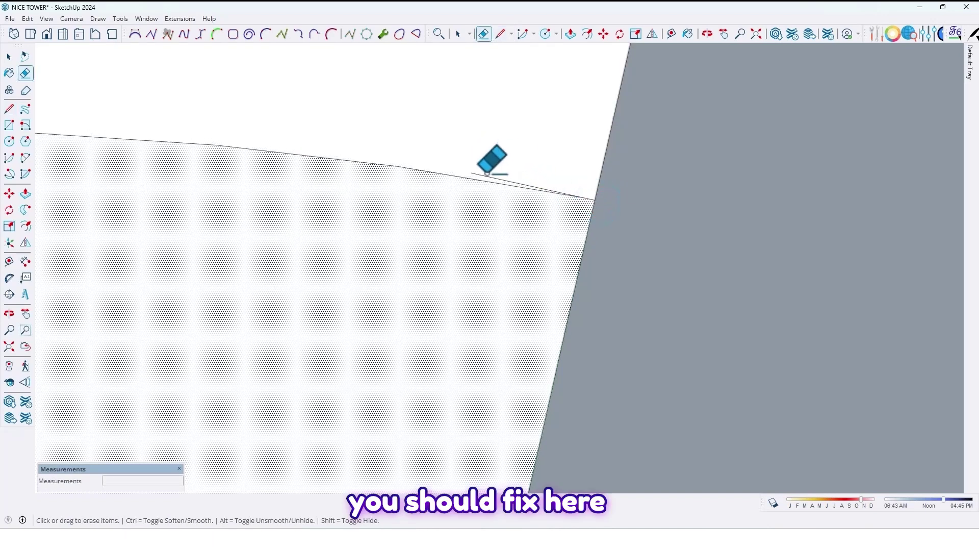
{"action": "middle_click_drag", "start_coordinate": [487, 173], "coordinate": [517, 182]}
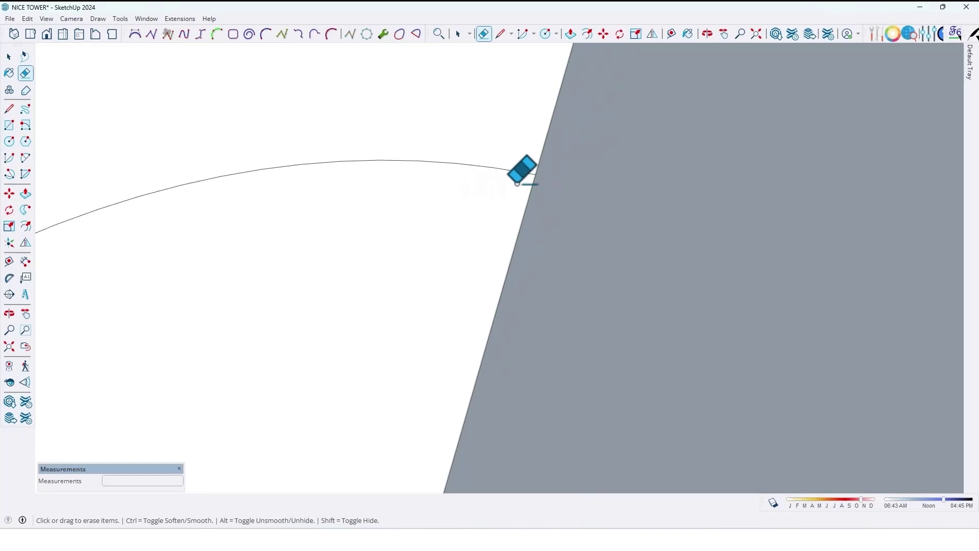
Step: Erase the straight edge across the inner arc to remove the small half-disc at the centre
{"action": "scroll", "coordinate": [517, 183], "scroll_direction": "down", "scroll_amount": 7}
{"action": "middle_click_drag", "start_coordinate": [470, 301], "coordinate": [539, 346]}
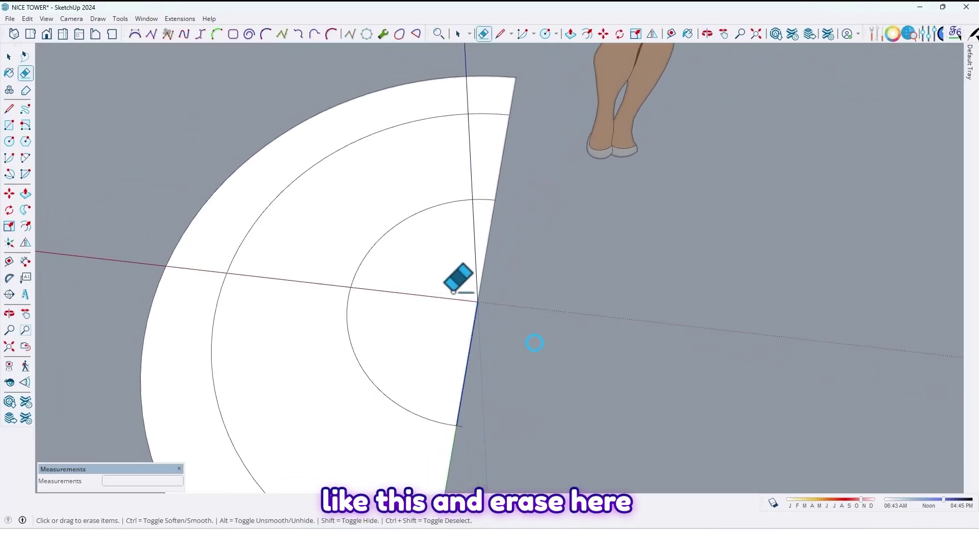
{"action": "left_click_drag", "start_coordinate": [454, 292], "coordinate": [475, 292]}
Step: Close the gap between the middle arc's end and the straight edge with a line and erase the leftover stray segment
{"action": "scroll", "coordinate": [475, 291], "scroll_direction": "up", "scroll_amount": 2}
{"action": "mouse_move", "coordinate": [470, 250]}
{"action": "middle_mouse_down"}
{"action": "mouse_move", "coordinate": [468, 352]}
{"action": "mouse_move", "coordinate": [567, 255]}
{"action": "middle_mouse_up"}
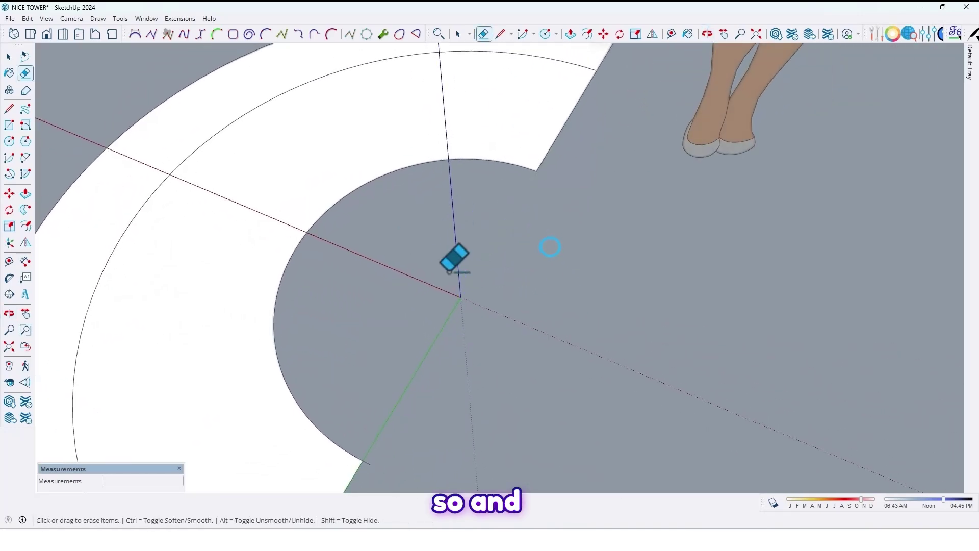
{"action": "scroll", "coordinate": [449, 272], "scroll_direction": "down", "scroll_amount": 2}
{"action": "middle_click_drag", "start_coordinate": [450, 272], "coordinate": [442, 327], "text": "shift"}
{"action": "scroll", "coordinate": [534, 184], "scroll_direction": "up", "scroll_amount": 3}
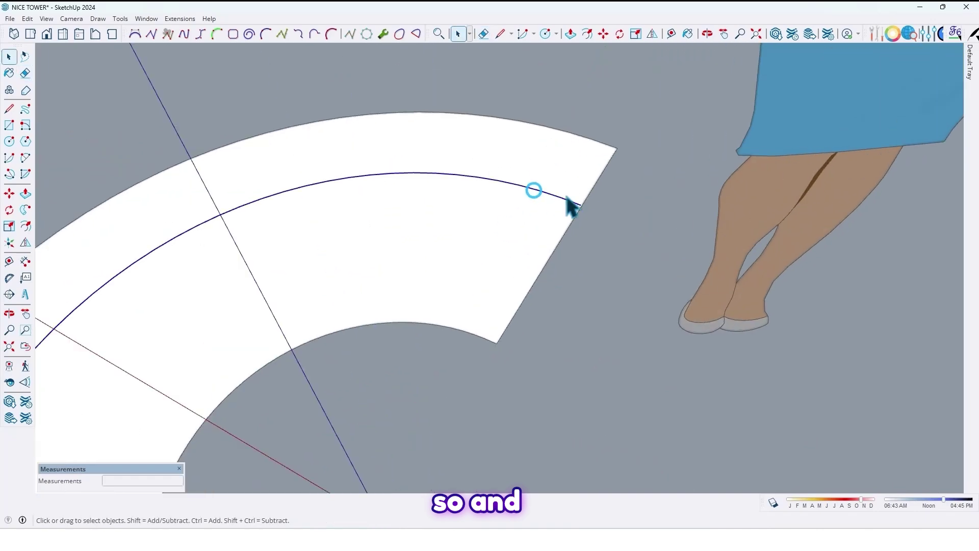
{"action": "scroll", "coordinate": [577, 194], "scroll_direction": "up", "scroll_amount": 5}
{"action": "middle_click_drag", "start_coordinate": [617, 229], "coordinate": [568, 299]}
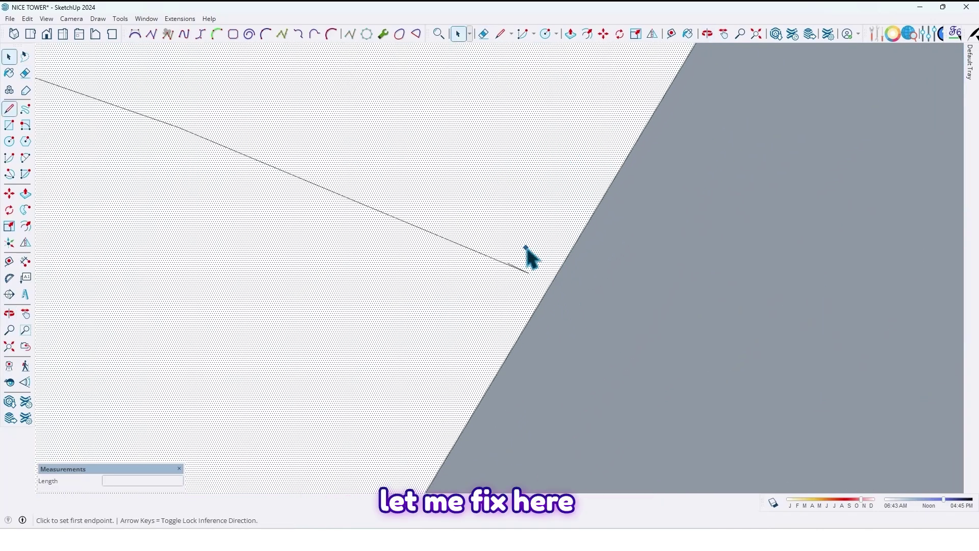
{"action": "left_click", "coordinate": [555, 286]}
{"action": "key", "text": "e"}
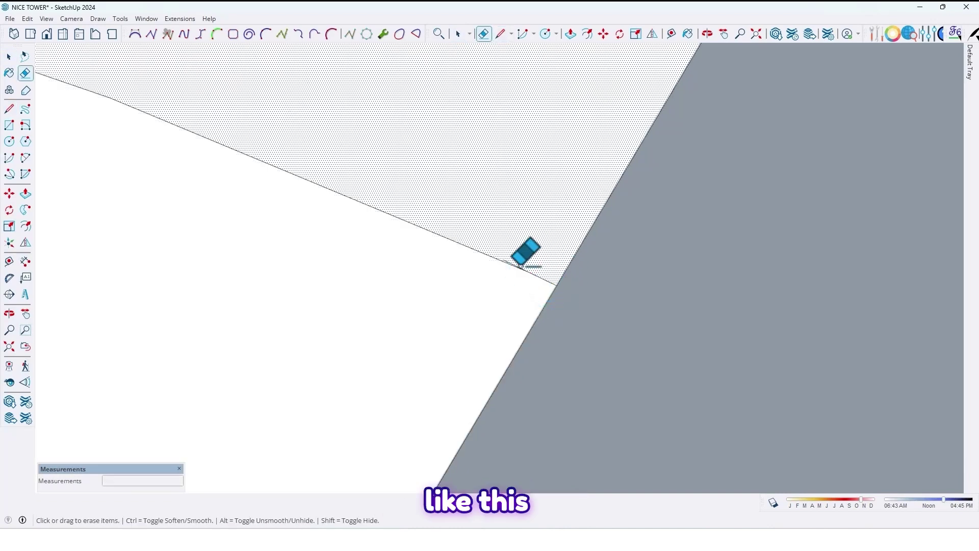
{"action": "left_click", "coordinate": [515, 265]}
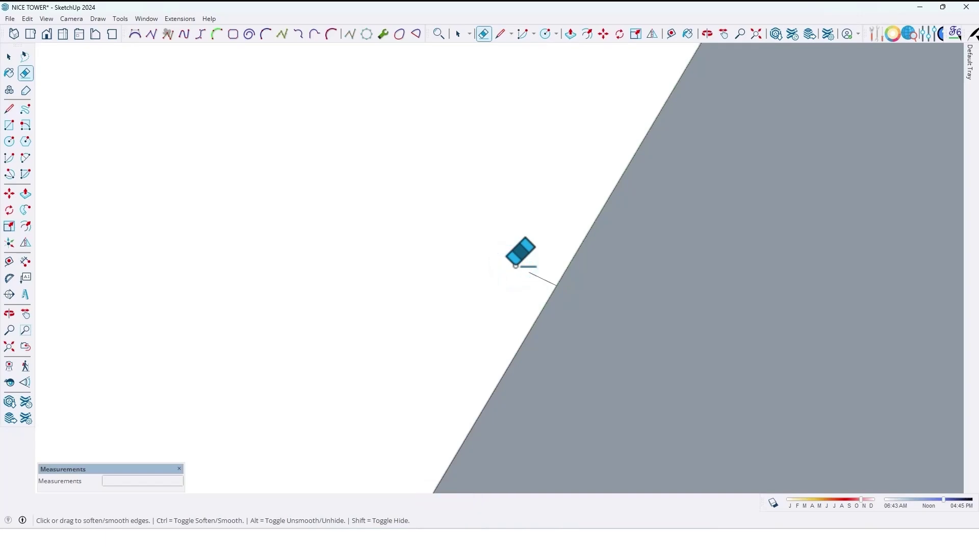
{"action": "scroll", "coordinate": [514, 265], "scroll_direction": "up", "scroll_amount": 3}
{"action": "scroll", "coordinate": [505, 263], "scroll_direction": "down", "scroll_amount": 5}
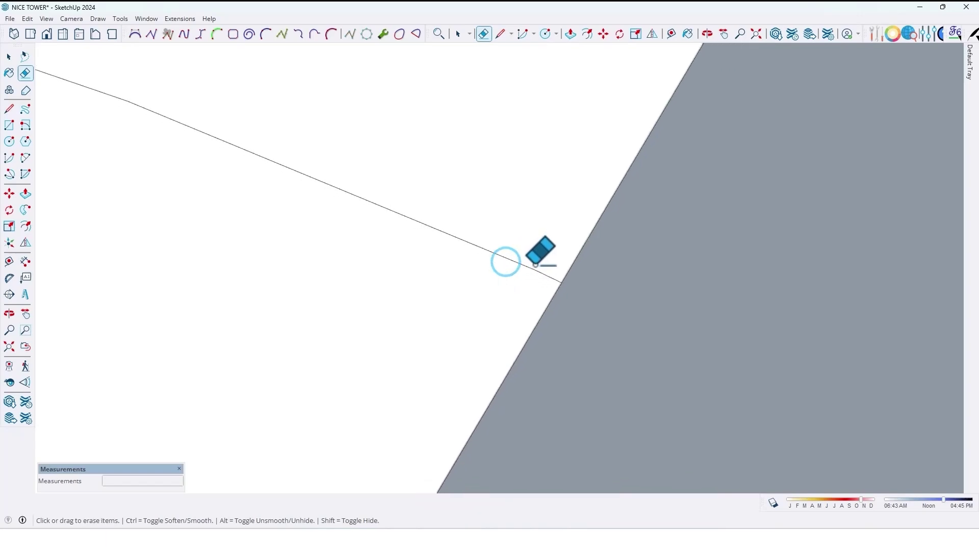
Step: Make the outer band a group and the inner band a separate group
{"action": "scroll", "coordinate": [574, 286], "scroll_direction": "down", "scroll_amount": 6}
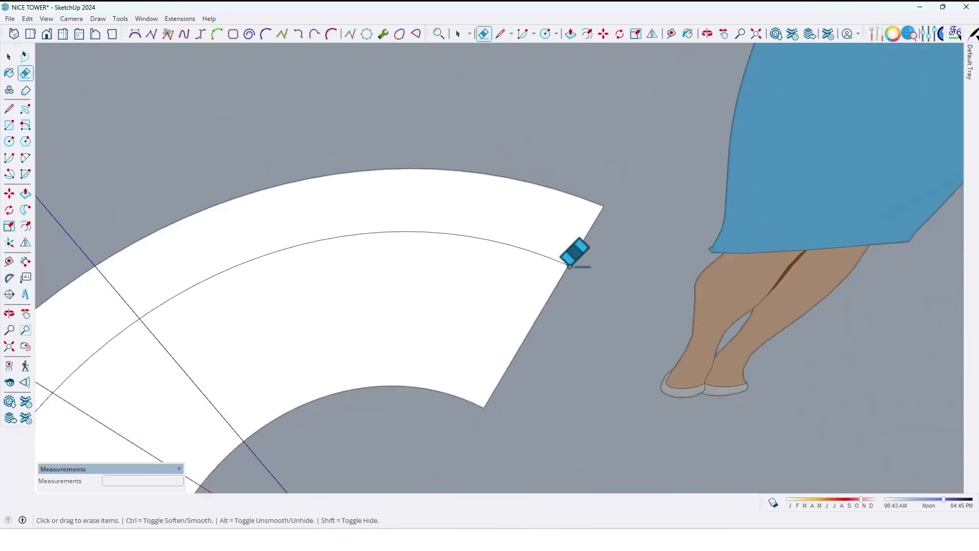
{"action": "middle_click_drag", "start_coordinate": [516, 225], "coordinate": [426, 299]}
{"action": "double_click", "coordinate": [325, 307]}
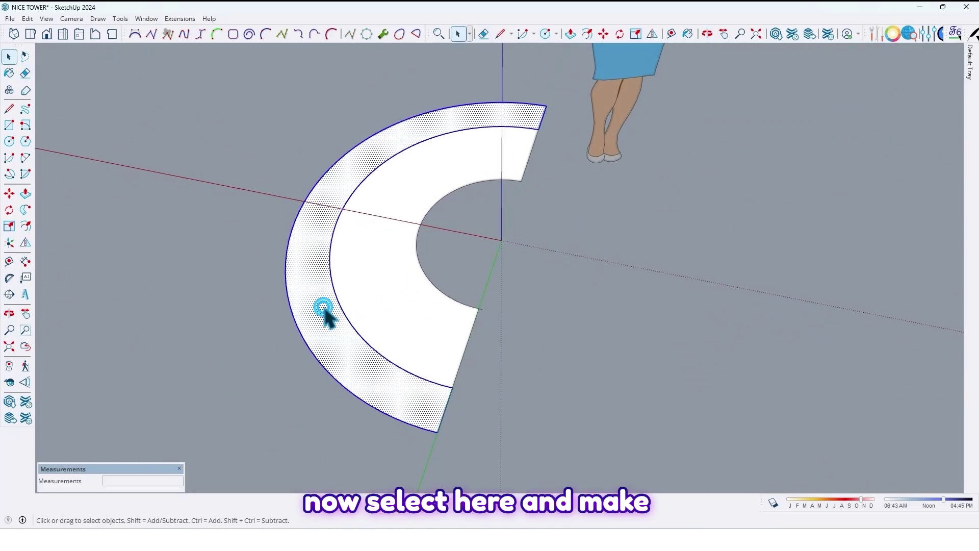
{"action": "right_click", "coordinate": [326, 308]}
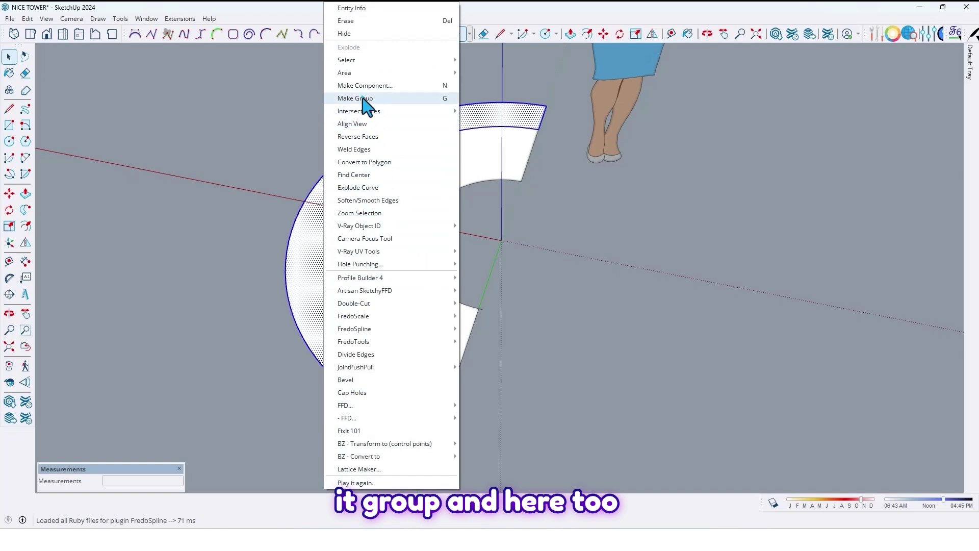
{"action": "left_click", "coordinate": [363, 99]}
{"action": "left_click", "coordinate": [373, 293]}
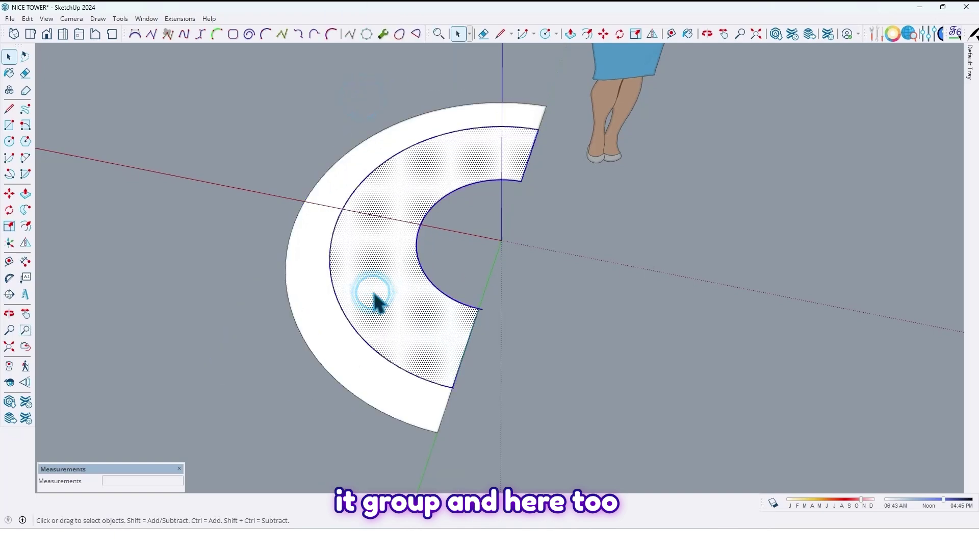
{"action": "right_click", "coordinate": [374, 294]}
{"action": "left_click", "coordinate": [412, 102]}
Step: Select both band groups and combine them into one component, keeping the default component settings
{"action": "middle_click_drag", "start_coordinate": [406, 164], "coordinate": [609, 338]}
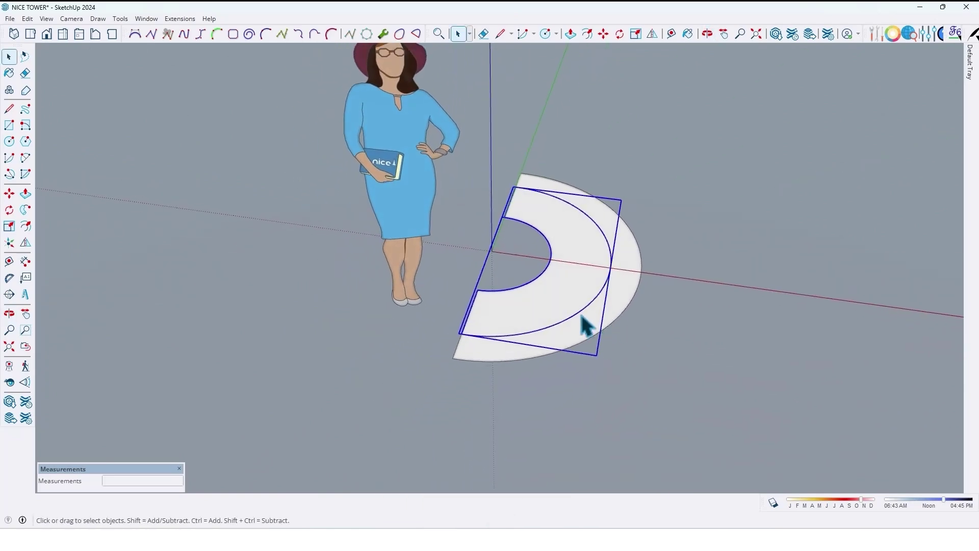
{"action": "scroll", "coordinate": [579, 314], "scroll_direction": "up", "scroll_amount": 2}
{"action": "middle_click_drag", "start_coordinate": [564, 303], "coordinate": [541, 314], "text": "shift"}
{"action": "left_click", "coordinate": [529, 313], "text": "shift"}
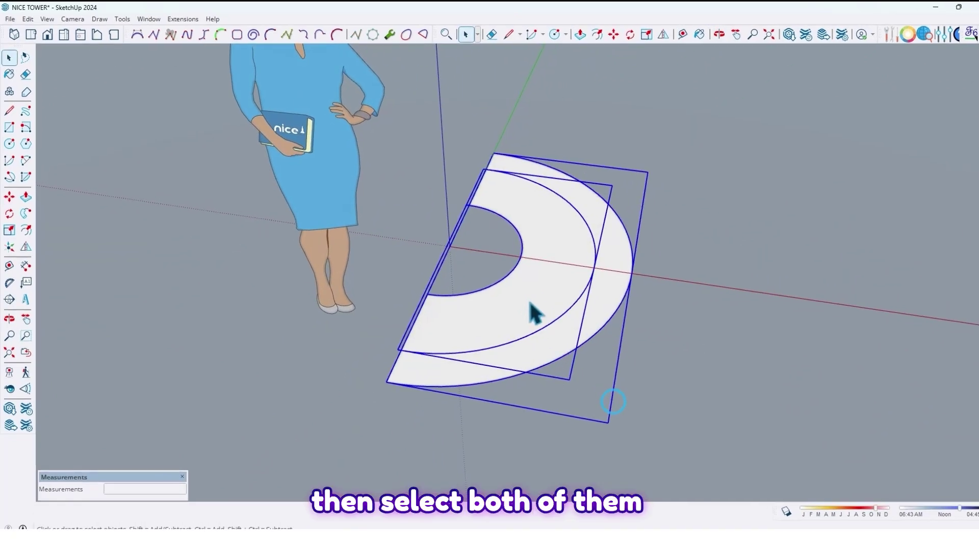
{"action": "right_click", "coordinate": [529, 313]}
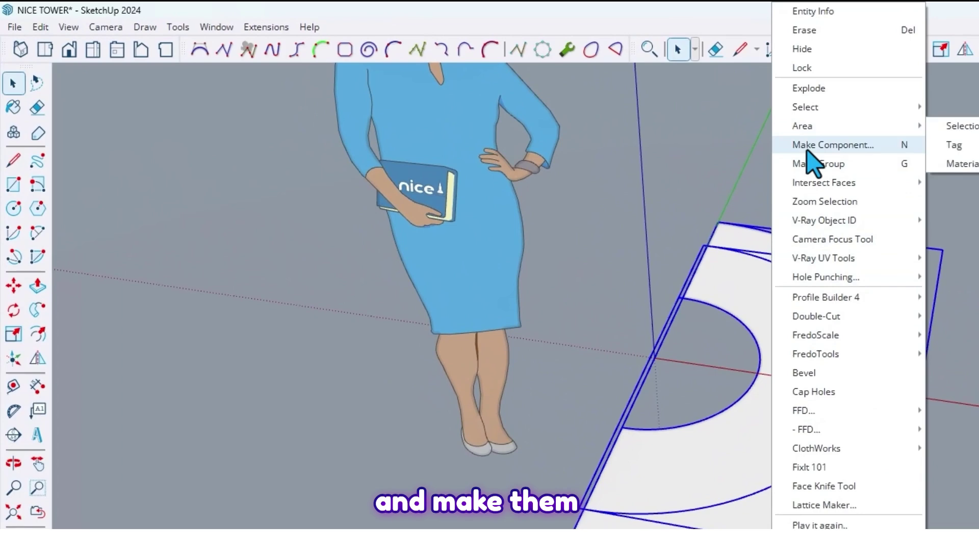
{"action": "left_click", "coordinate": [807, 150]}
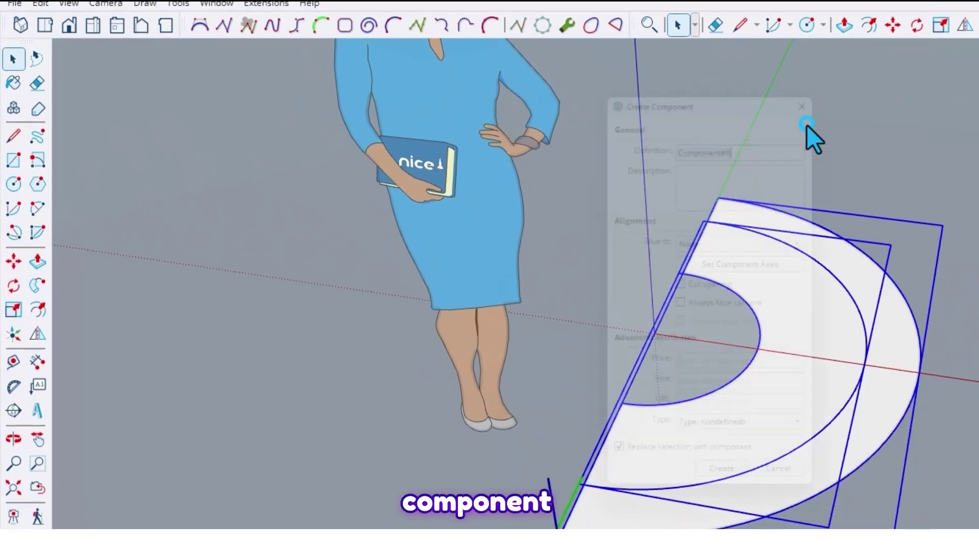
{"action": "left_click", "coordinate": [726, 521]}
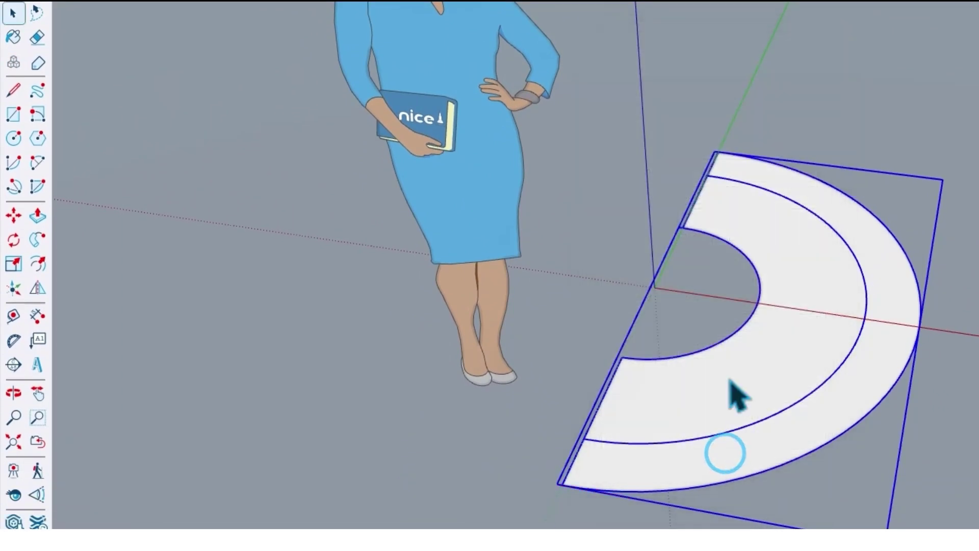
Step: Make a mirrored copy of the component with Flip, offsetting the green mirror plane about 100 cm to the component's end
{"action": "scroll", "coordinate": [734, 352], "scroll_direction": "down", "scroll_amount": 2}
{"action": "mouse_move", "coordinate": [734, 348]}
{"action": "middle_mouse_down"}
{"action": "mouse_move", "coordinate": [733, 337]}
{"action": "mouse_move", "coordinate": [658, 401]}
{"action": "middle_mouse_up"}
{"action": "scroll", "coordinate": [769, 325], "scroll_direction": "up", "scroll_amount": 1}
{"action": "middle_click_drag", "start_coordinate": [769, 325], "coordinate": [772, 313], "text": "shift"}
{"action": "middle_click_drag", "start_coordinate": [521, 265], "coordinate": [382, 295]}
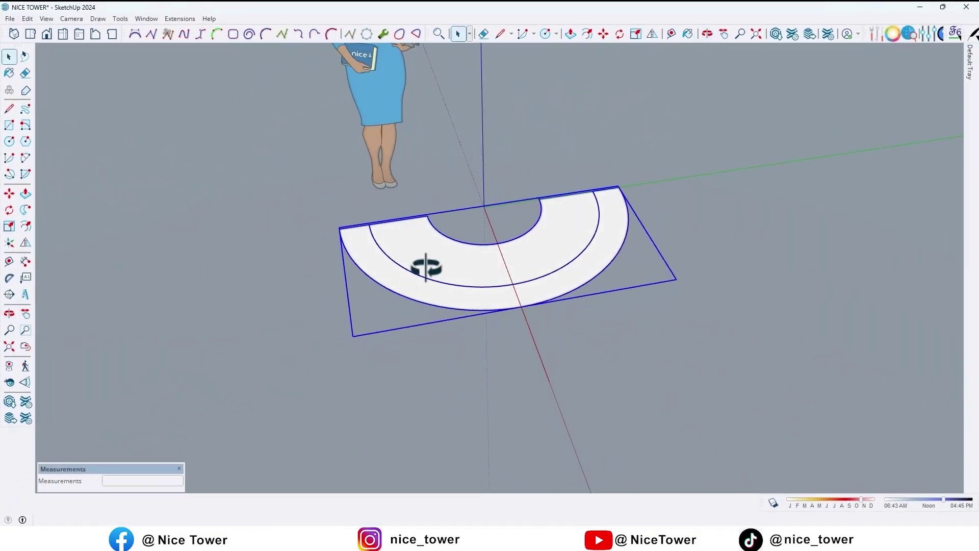
{"action": "key", "text": "shift+f"}
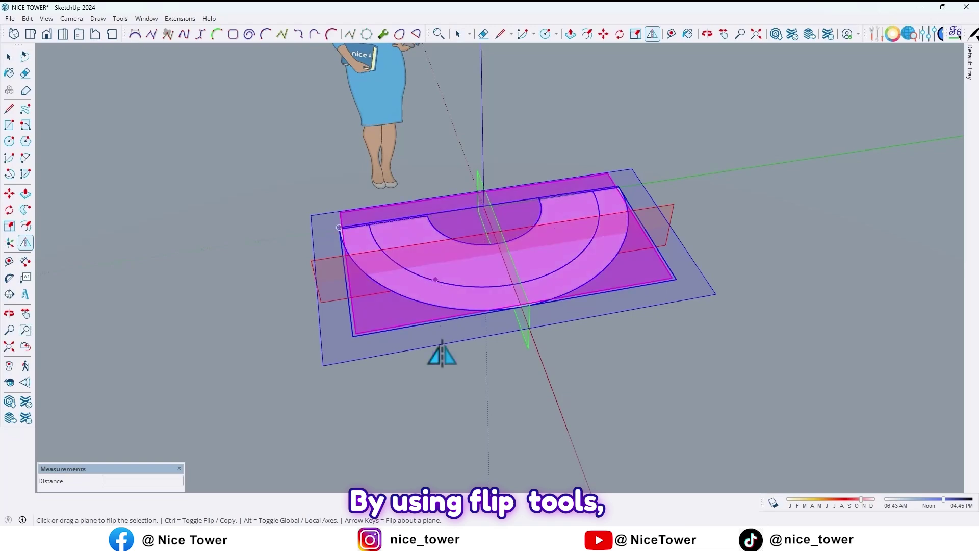
{"action": "middle_click_drag", "start_coordinate": [439, 350], "coordinate": [540, 266]}
{"action": "left_click_drag", "start_coordinate": [517, 268], "coordinate": [566, 154]}
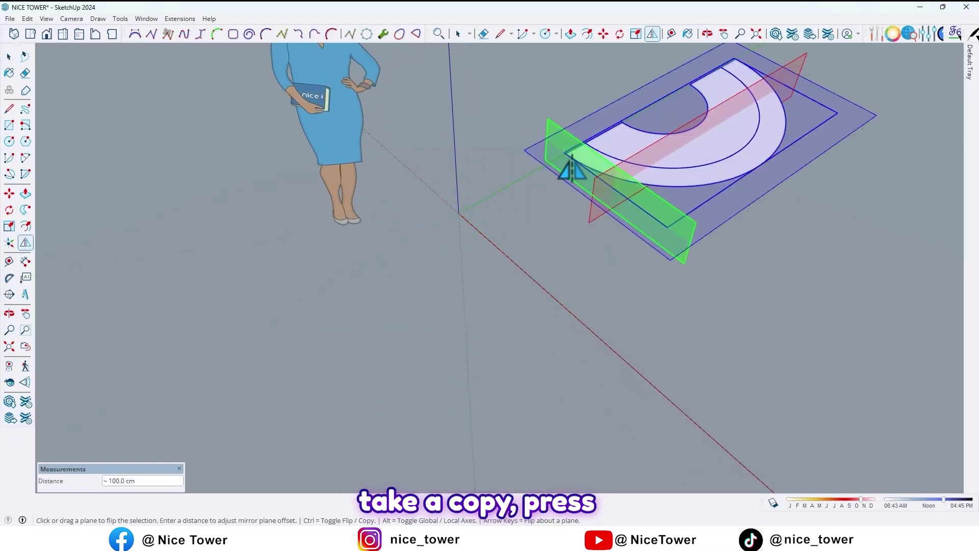
{"action": "left_click_drag", "start_coordinate": [573, 169], "coordinate": [573, 321], "text": "ctrl"}
Step: Flip the copied component about its red plane without making another copy, so it curves the opposite way
{"action": "middle_click_drag", "start_coordinate": [573, 321], "coordinate": [452, 190]}
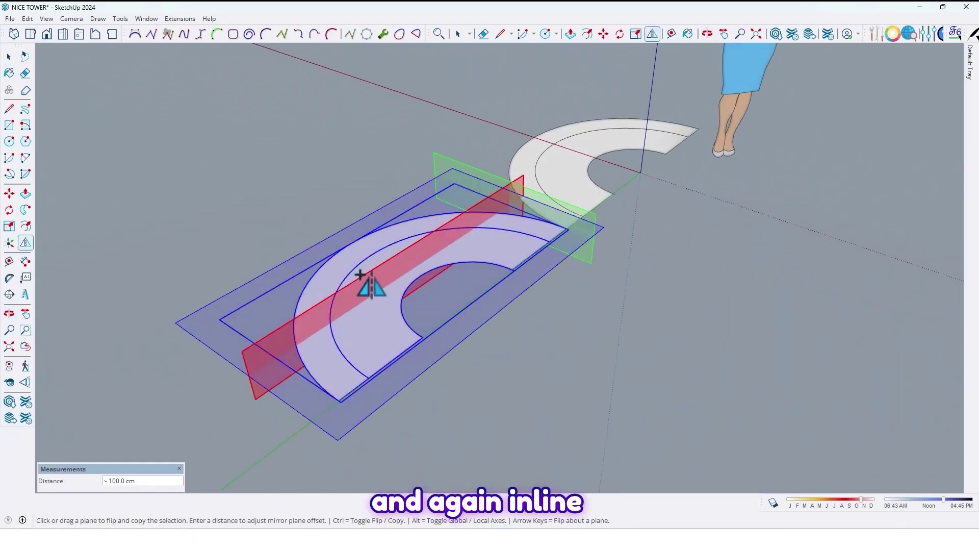
{"action": "key", "text": "ctrl"}
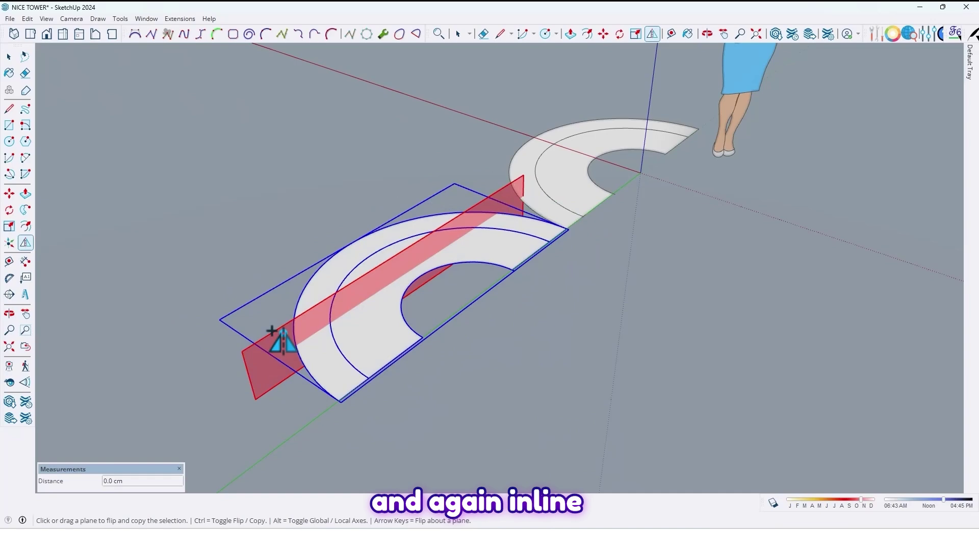
{"action": "left_click", "coordinate": [273, 339]}
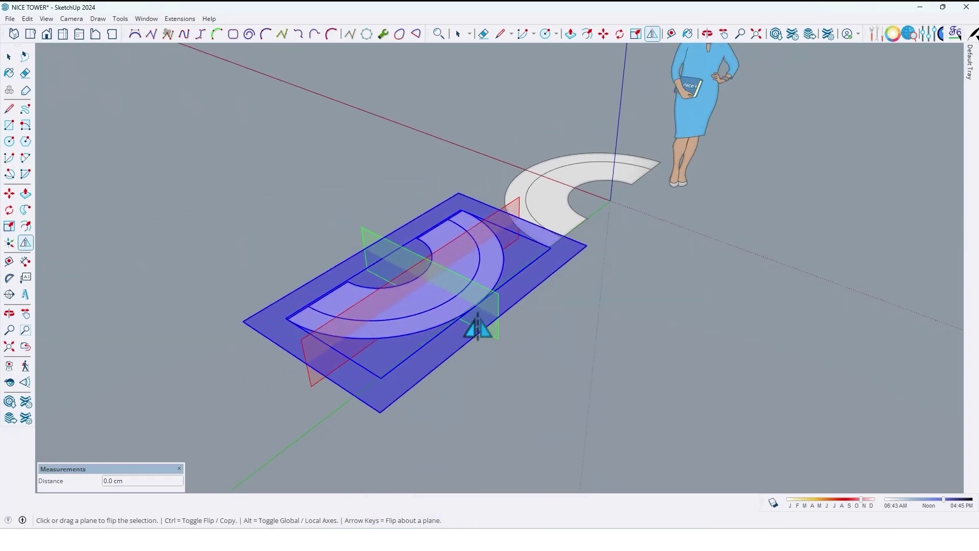
{"action": "key", "text": "space"}
{"action": "scroll", "coordinate": [485, 218], "scroll_direction": "up", "scroll_amount": 5}
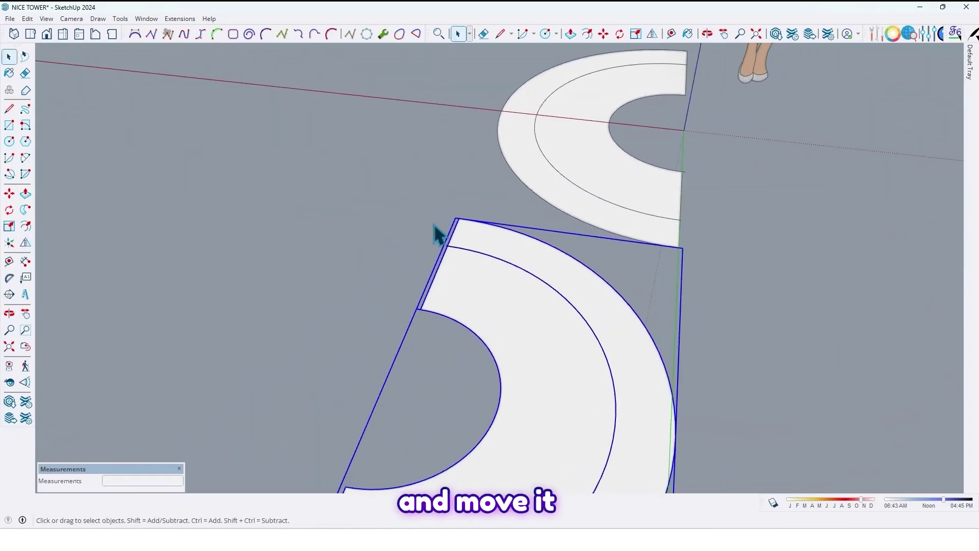
Step: Move the mirrored component about 100 cm so its outer corner meets the first component's band dividing line at their shared end
{"action": "scroll", "coordinate": [469, 223], "scroll_direction": "up", "scroll_amount": 5}
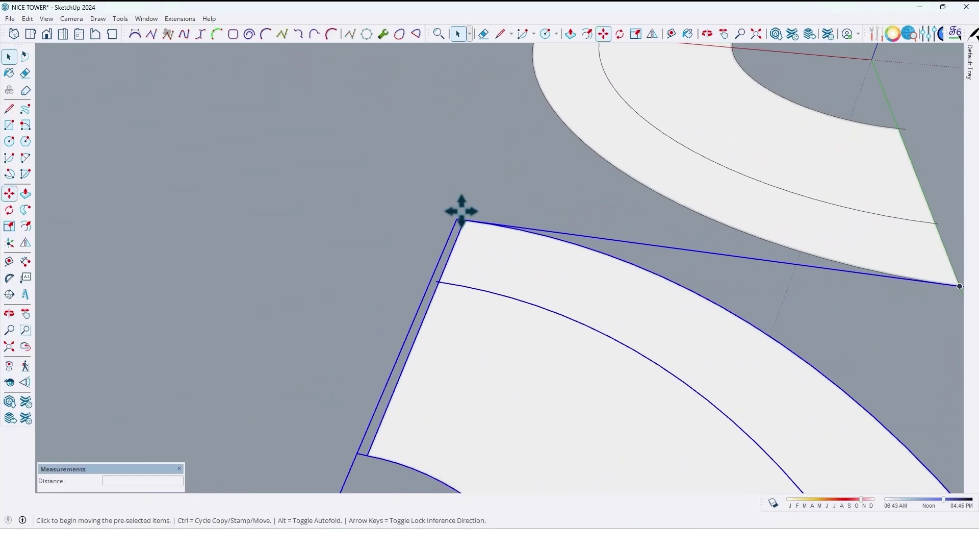
{"action": "left_click", "coordinate": [464, 221]}
{"action": "scroll", "coordinate": [586, 225], "scroll_direction": "down", "scroll_amount": 4}
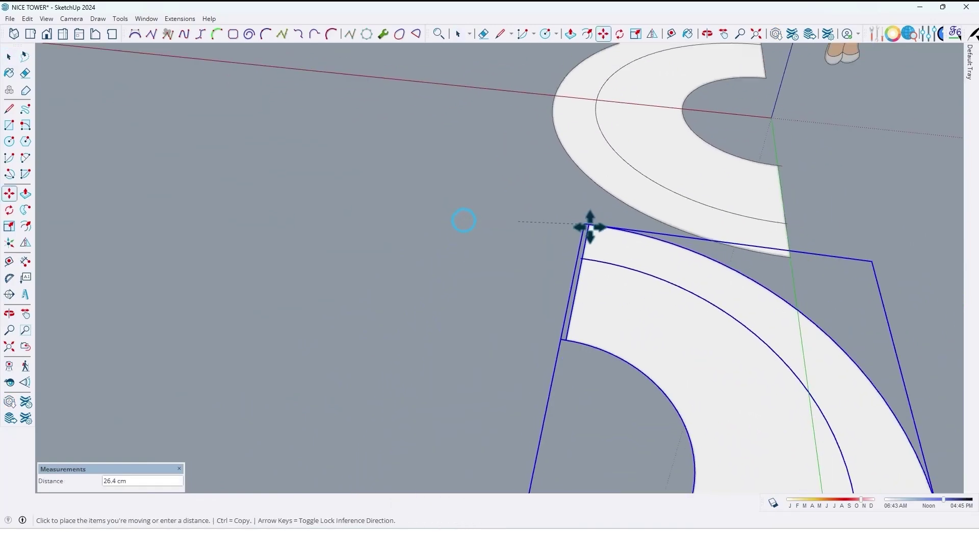
{"action": "middle_click_drag", "start_coordinate": [586, 225], "coordinate": [645, 357]}
{"action": "scroll", "coordinate": [690, 331], "scroll_direction": "up", "scroll_amount": 2}
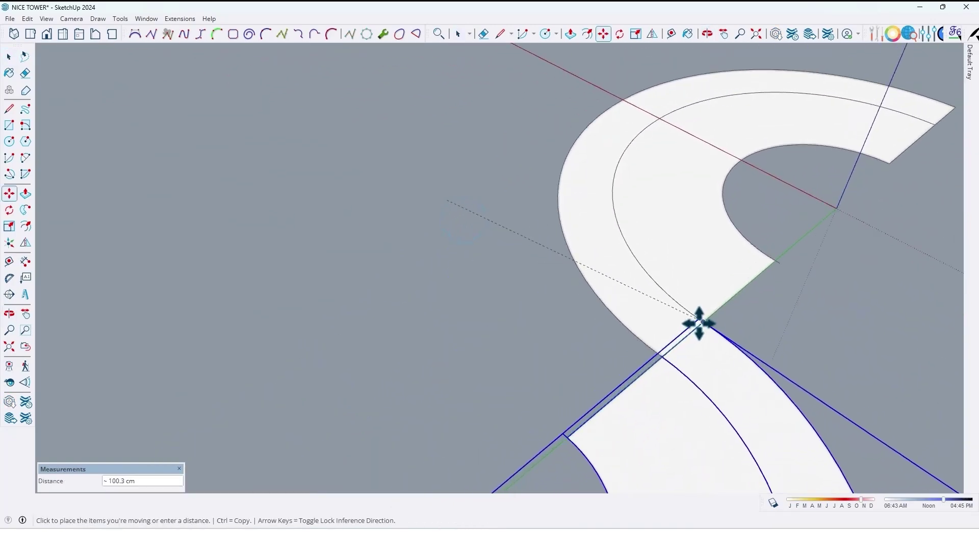
{"action": "scroll", "coordinate": [585, 248], "scroll_direction": "down", "scroll_amount": 5}
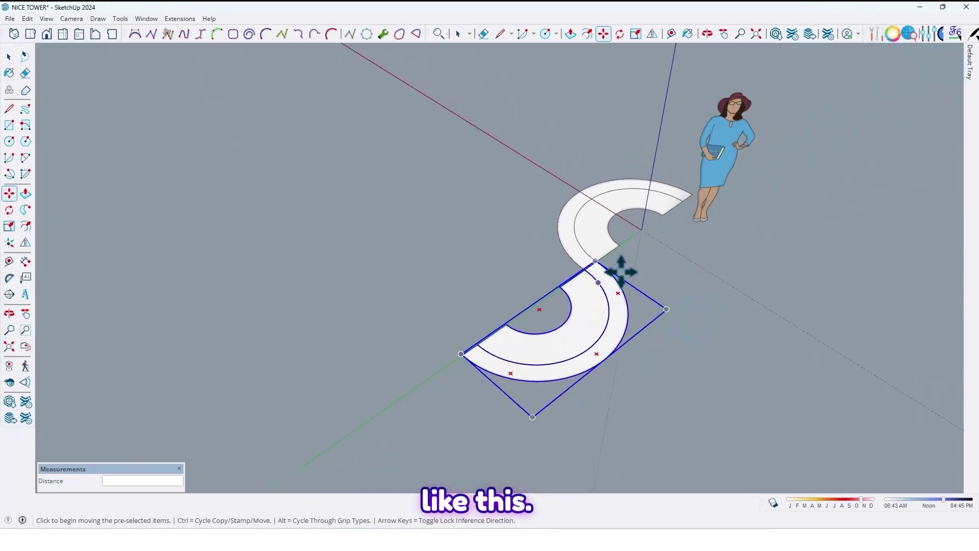
{"action": "mouse_move", "coordinate": [620, 259]}
{"action": "middle_mouse_down"}
{"action": "mouse_move", "coordinate": [680, 284]}
{"action": "mouse_move", "coordinate": [614, 260]}
{"action": "middle_mouse_up"}
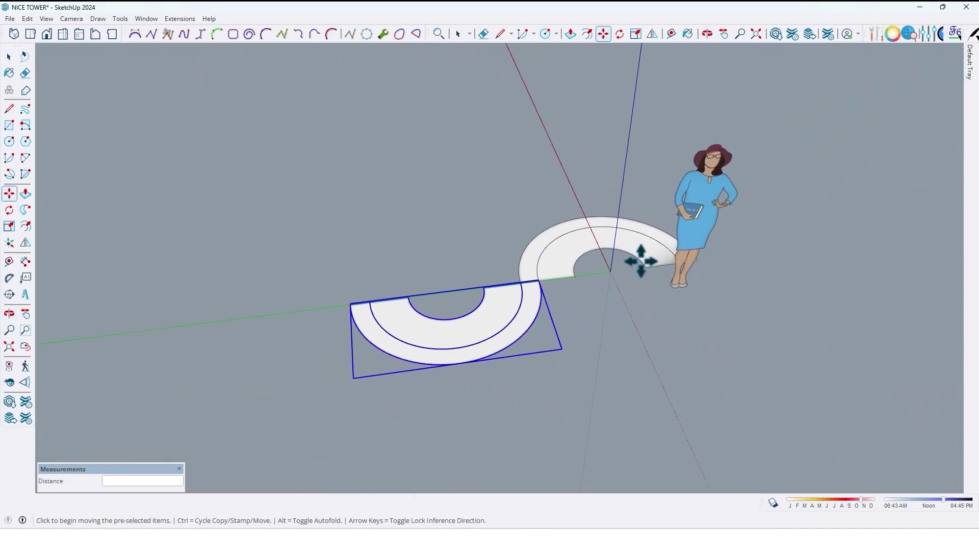
Step: Copy the original component about 360 cm along the green axis so the copy continues the S-curve from the mirrored component's far end
{"action": "scroll", "coordinate": [641, 261], "scroll_direction": "up", "scroll_amount": 3}
{"action": "key", "text": "space"}
{"action": "left_click", "coordinate": [602, 261]}
{"action": "scroll", "coordinate": [581, 270], "scroll_direction": "up", "scroll_amount": 1}
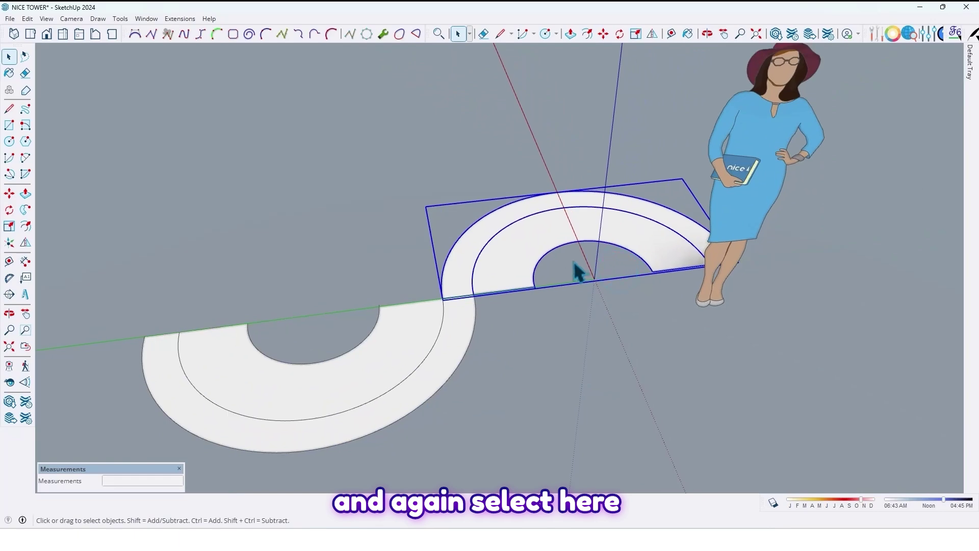
{"action": "key", "text": "m"}
{"action": "middle_click_drag", "start_coordinate": [573, 262], "coordinate": [643, 369]}
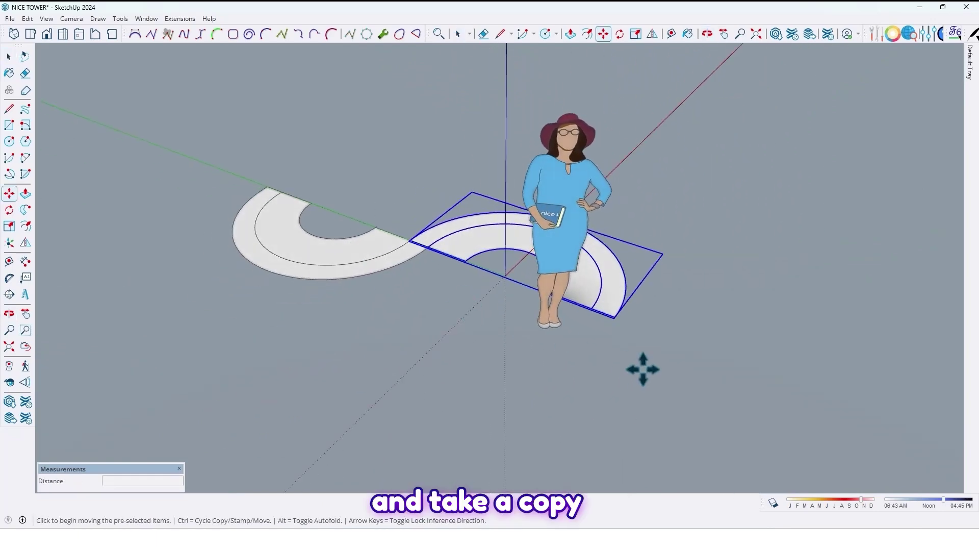
{"action": "scroll", "coordinate": [594, 271], "scroll_direction": "up", "scroll_amount": 5}
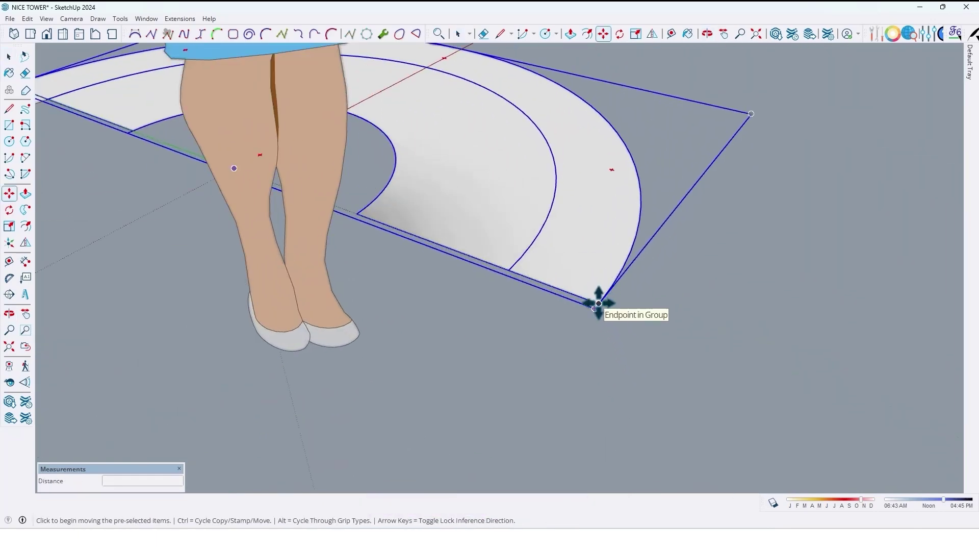
{"action": "left_click", "coordinate": [599, 303]}
{"action": "scroll", "coordinate": [561, 276], "scroll_direction": "down", "scroll_amount": 5}
{"action": "middle_click_drag", "start_coordinate": [709, 357], "coordinate": [837, 408]}
{"action": "key", "text": "ctrl"}
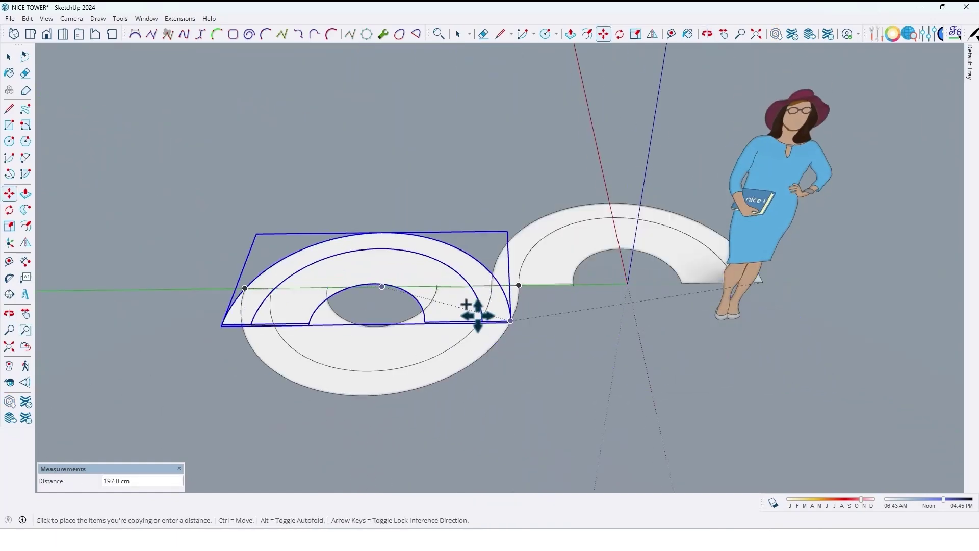
{"action": "middle_click_drag", "start_coordinate": [455, 306], "coordinate": [618, 302], "text": "shift"}
{"action": "scroll", "coordinate": [618, 303], "scroll_direction": "up", "scroll_amount": 8}
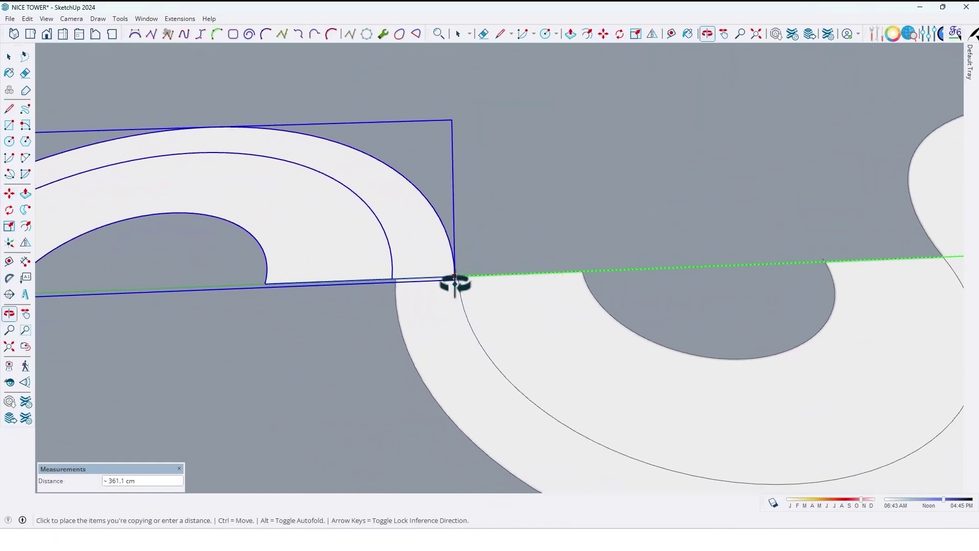
{"action": "scroll", "coordinate": [457, 265], "scroll_direction": "up", "scroll_amount": 3}
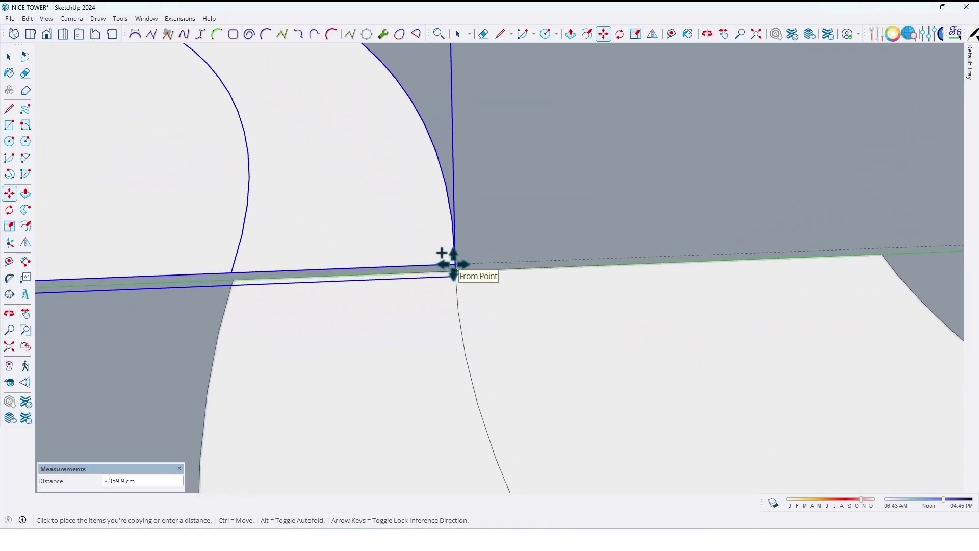
{"action": "left_click", "coordinate": [459, 259]}
Step: Realign the new copy by moving its outer end corner exactly onto the mirrored component's band dividing line, then deselect it
{"action": "scroll", "coordinate": [452, 260], "scroll_direction": "up", "scroll_amount": 2}
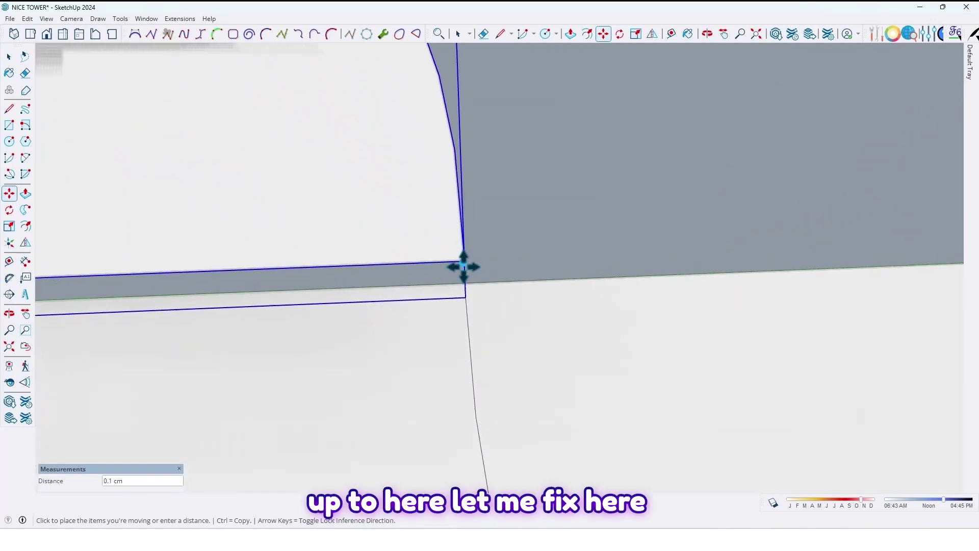
{"action": "middle_click_drag", "start_coordinate": [461, 278], "coordinate": [127, 240]}
{"action": "key", "text": "Up"}
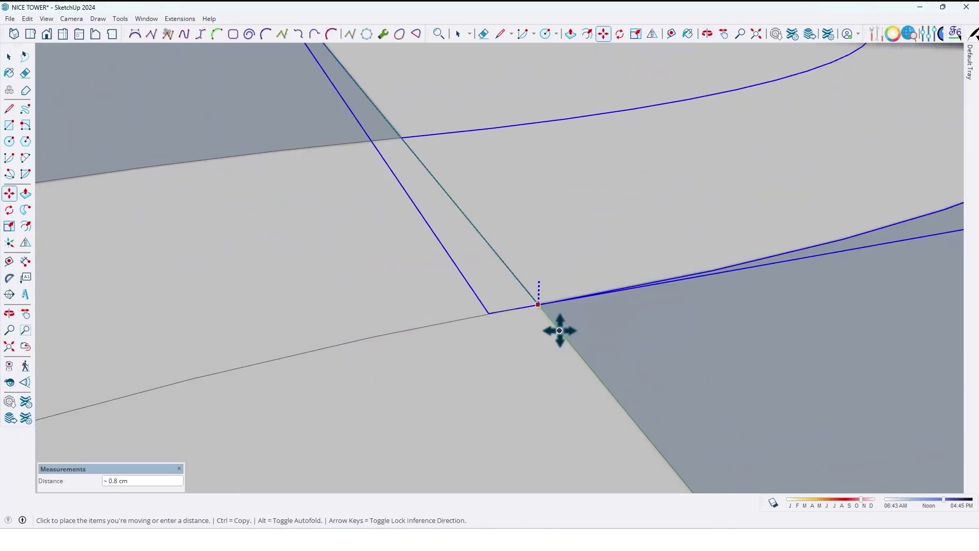
{"action": "scroll", "coordinate": [538, 317], "scroll_direction": "up", "scroll_amount": 3}
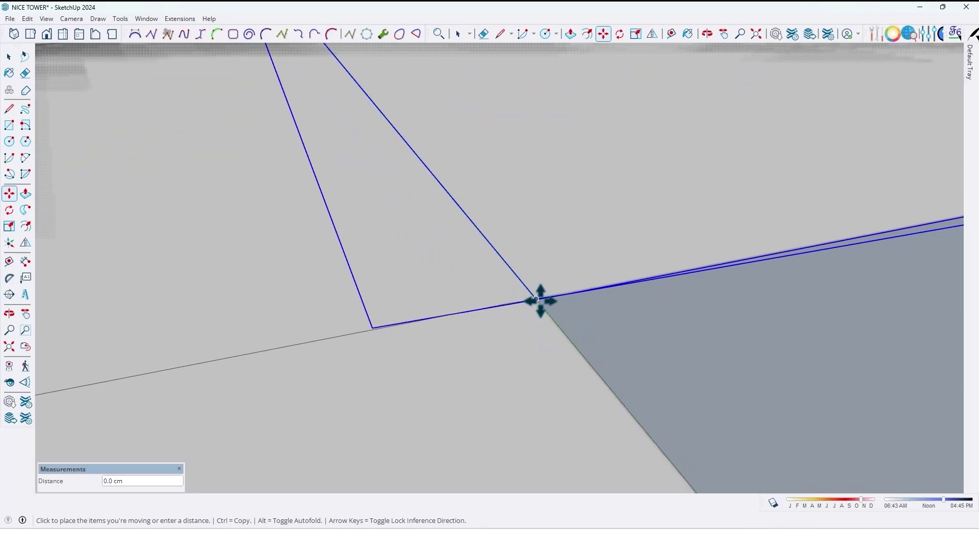
{"action": "left_click", "coordinate": [530, 302]}
{"action": "scroll", "coordinate": [507, 264], "scroll_direction": "down", "scroll_amount": 8}
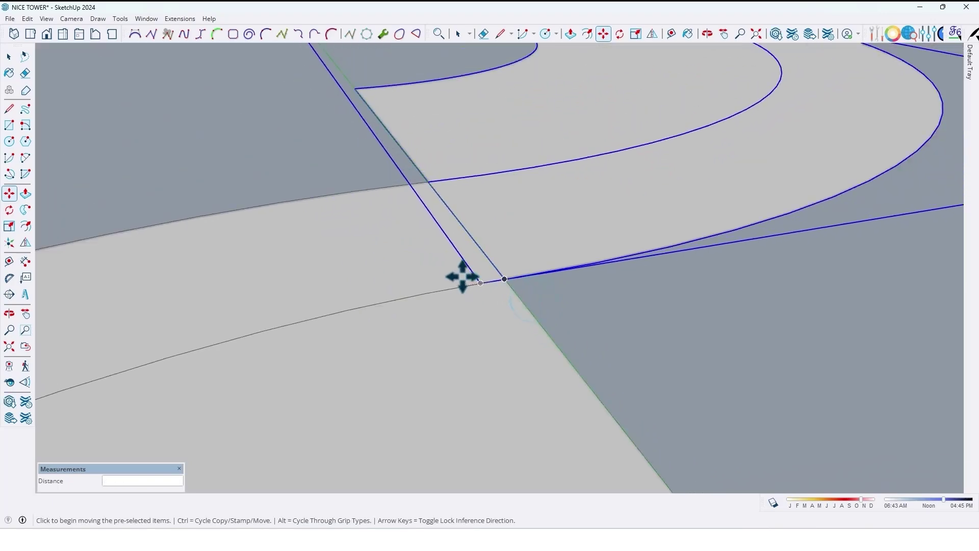
{"action": "middle_click_drag", "start_coordinate": [344, 279], "coordinate": [485, 270]}
{"action": "scroll", "coordinate": [485, 271], "scroll_direction": "down", "scroll_amount": 3}
{"action": "middle_click_drag", "start_coordinate": [724, 327], "coordinate": [954, 367]}
{"action": "key", "text": "space"}
{"action": "left_click", "coordinate": [746, 357]}
Step: Open the outer band group inside the end component, extrude its face up 80 cm as the backrest, and leave the group
{"action": "middle_click_drag", "start_coordinate": [652, 320], "coordinate": [592, 316]}
{"action": "key", "text": "space"}
{"action": "double_click", "coordinate": [628, 315]}
{"action": "scroll", "coordinate": [629, 315], "scroll_direction": "up", "scroll_amount": 2}
{"action": "scroll", "coordinate": [592, 317], "scroll_direction": "down", "scroll_amount": 1}
{"action": "double_click", "coordinate": [589, 317]}
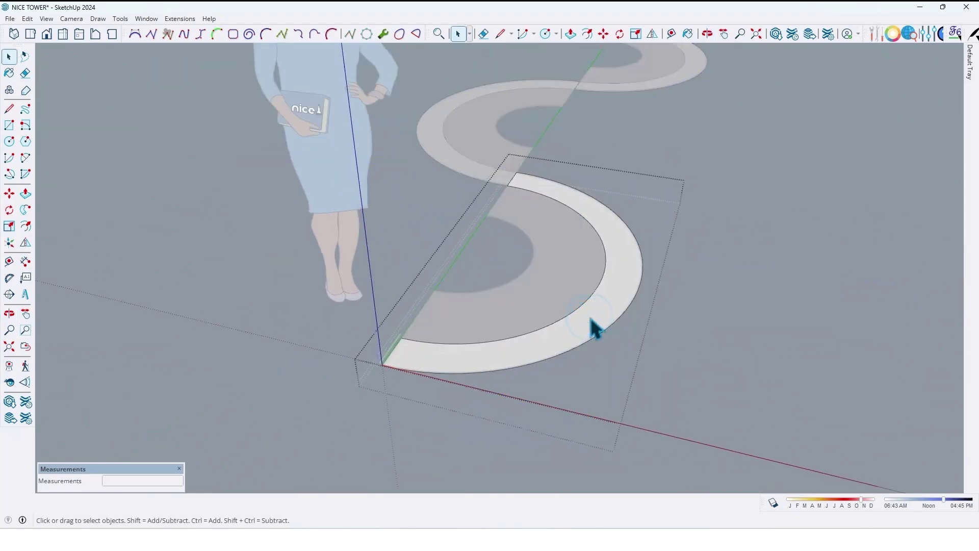
{"action": "key", "text": "p"}
{"action": "left_click", "coordinate": [576, 338]}
{"action": "middle_click_drag", "start_coordinate": [590, 234], "coordinate": [590, 271]}
{"action": "type", "text": "80"}
{"action": "key", "text": "Return"}
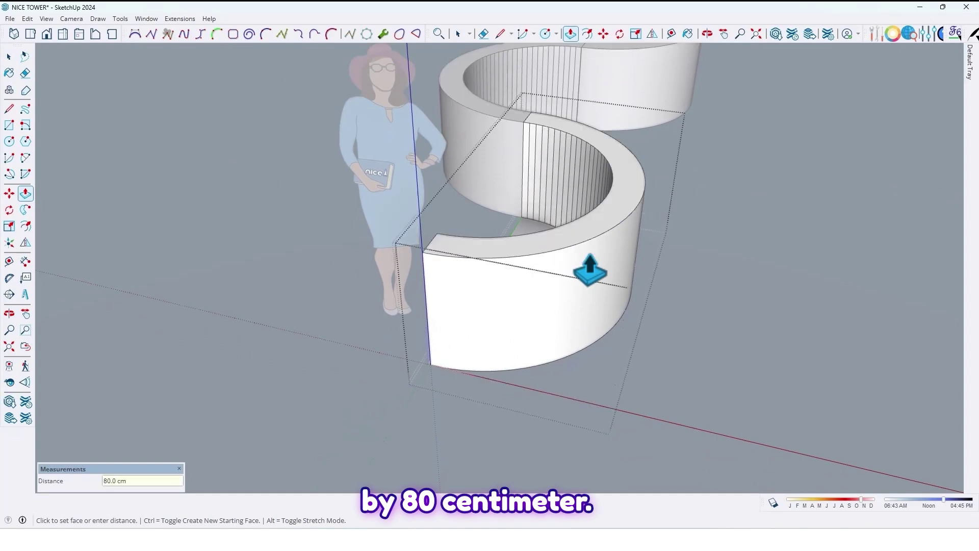
{"action": "scroll", "coordinate": [582, 278], "scroll_direction": "down", "scroll_amount": 1}
{"action": "middle_click_drag", "start_coordinate": [573, 290], "coordinate": [608, 250]}
{"action": "key", "text": "space"}
{"action": "left_click", "coordinate": [763, 230]}
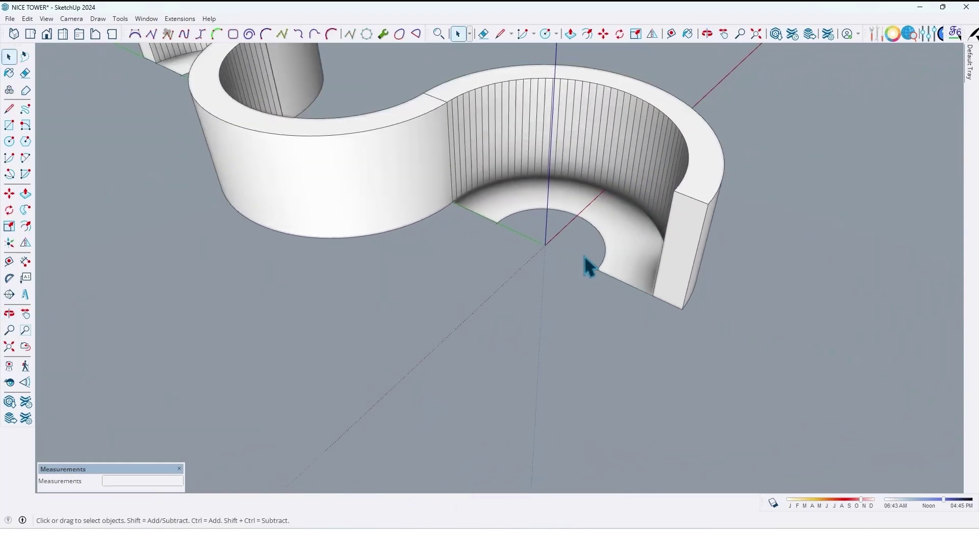
Step: Open the inner band group in the end component and extrude its face up 25 cm as the seat
{"action": "key", "text": "o"}
{"action": "left_click_drag", "start_coordinate": [585, 267], "coordinate": [437, 250]}
{"action": "key", "text": "space"}
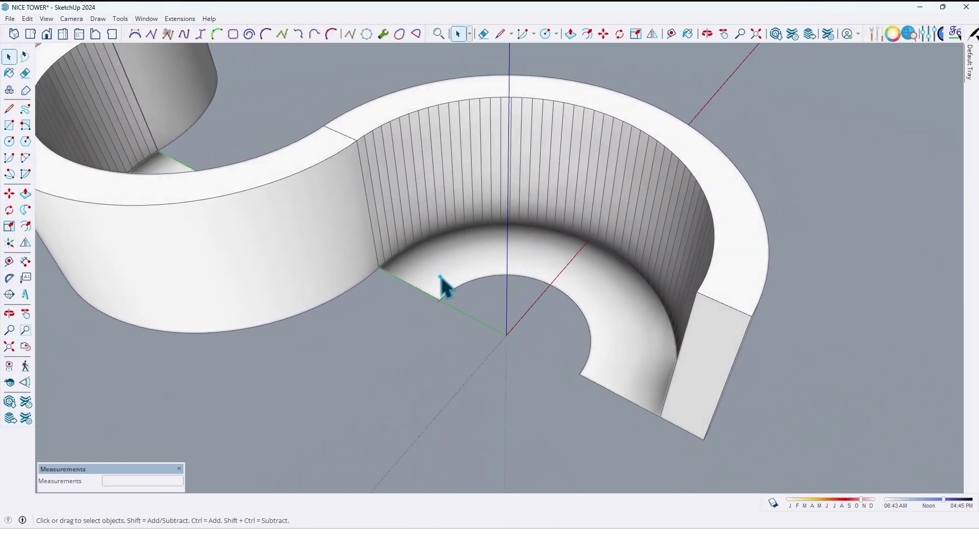
{"action": "left_click", "coordinate": [440, 278]}
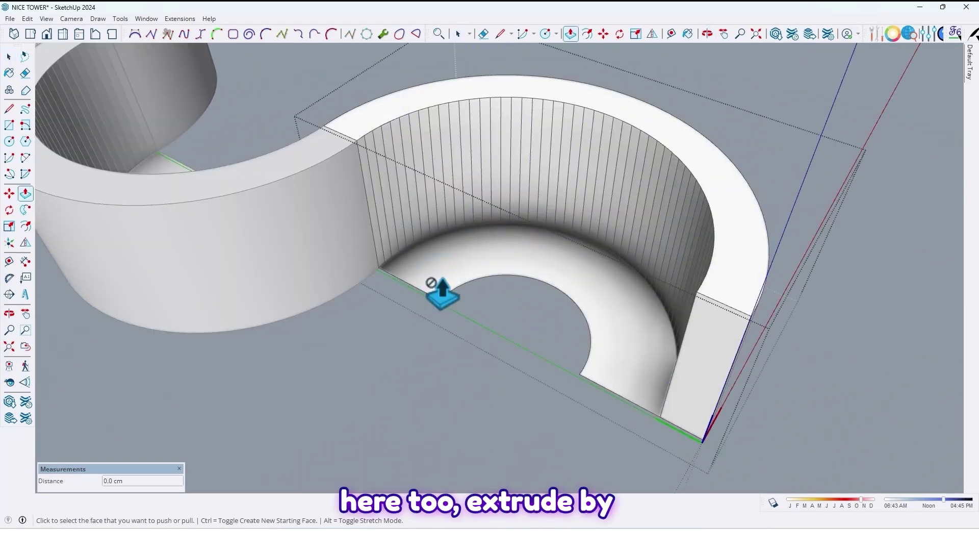
{"action": "key", "text": "space"}
{"action": "double_click", "coordinate": [440, 278]}
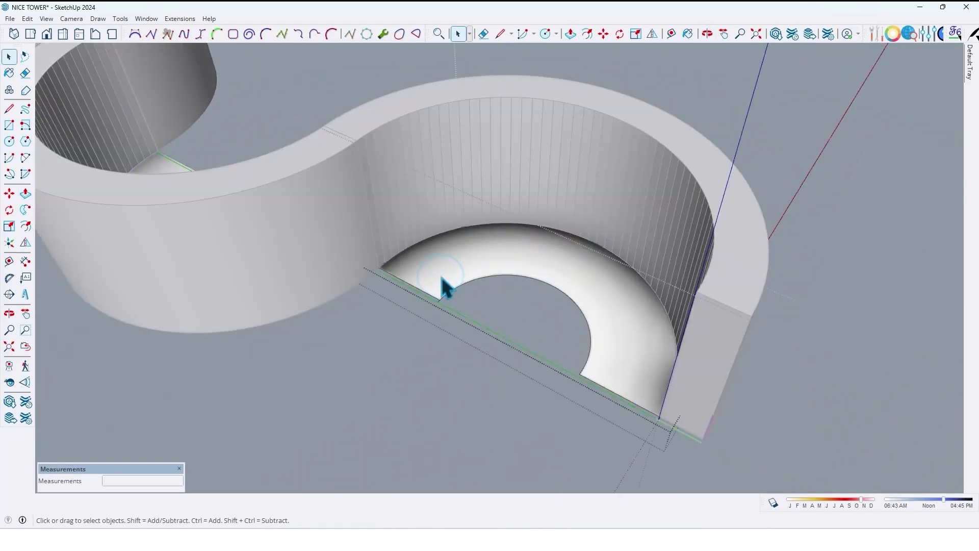
{"action": "key", "text": "p"}
{"action": "left_click", "coordinate": [442, 286]}
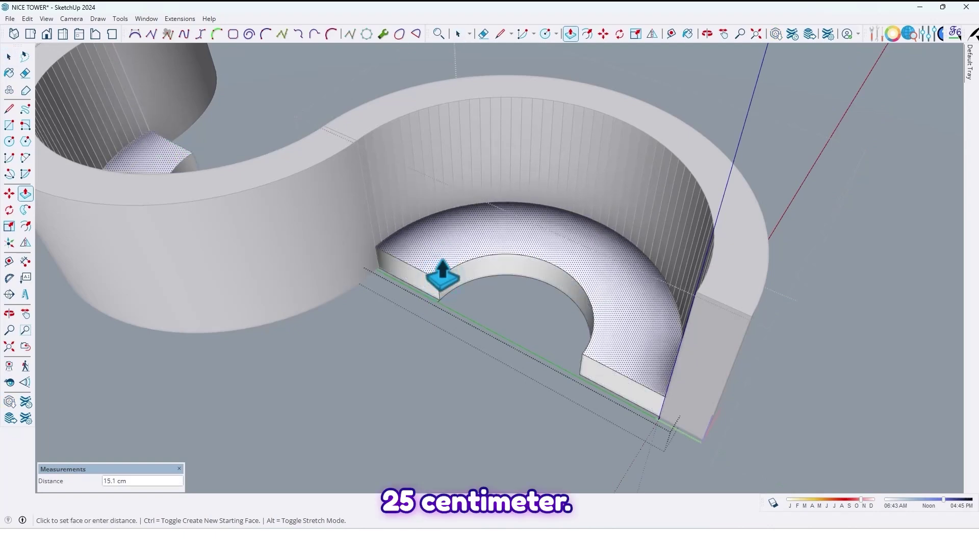
{"action": "key", "text": "Return"}
{"action": "key", "text": "space"}
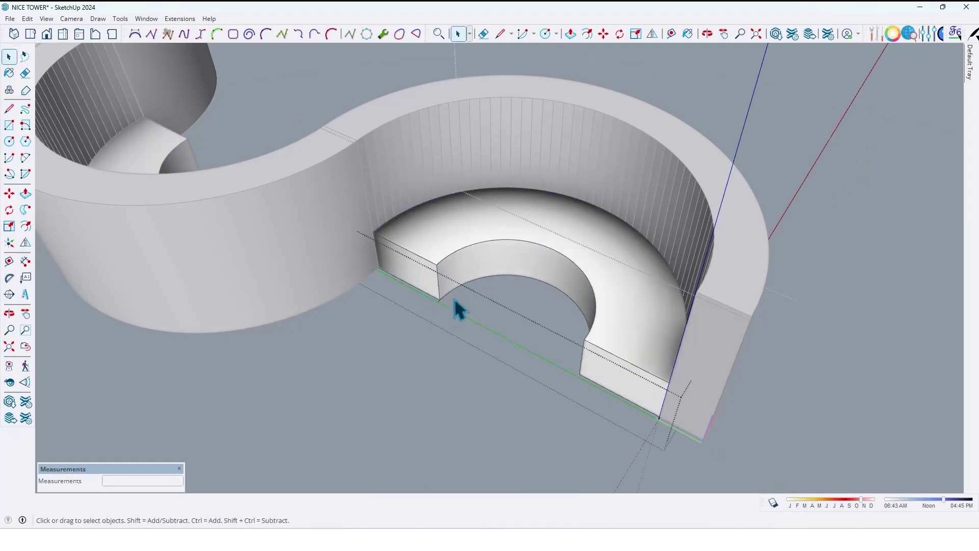
Step: Erase the stray edge sticking out at the seat's lower inner corner
{"action": "scroll", "coordinate": [453, 295], "scroll_direction": "up", "scroll_amount": 6}
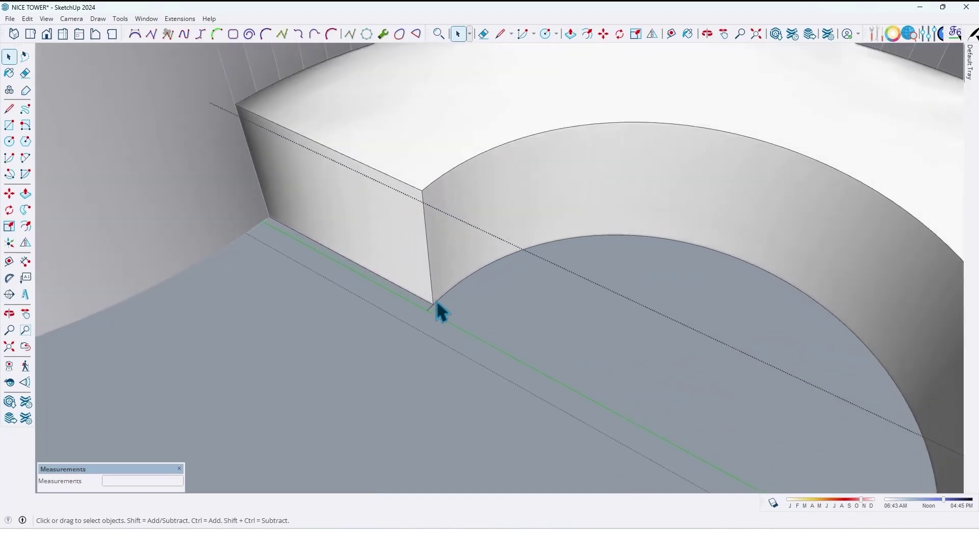
{"action": "key", "text": "e"}
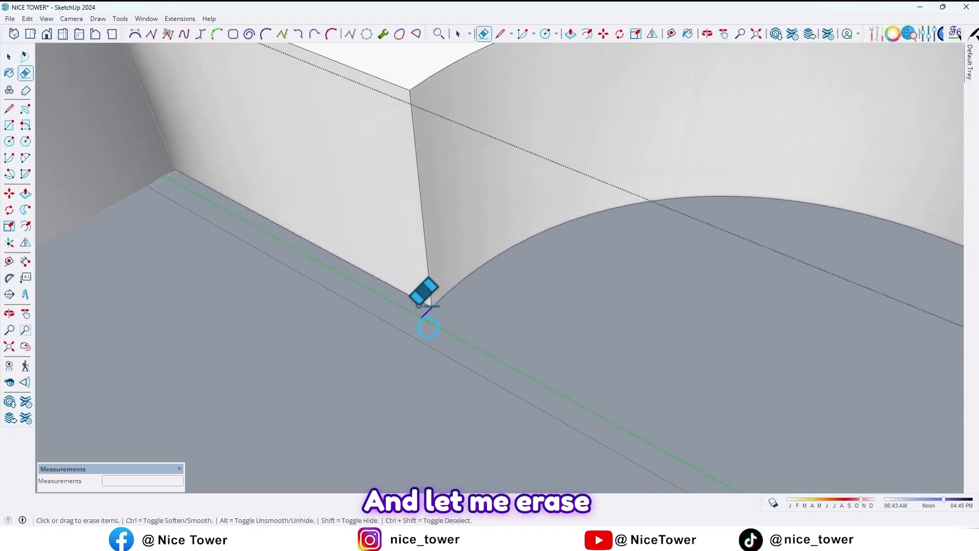
{"action": "scroll", "coordinate": [429, 324], "scroll_direction": "down", "scroll_amount": 4}
{"action": "middle_click_drag", "start_coordinate": [430, 321], "coordinate": [580, 311]}
{"action": "scroll", "coordinate": [602, 311], "scroll_direction": "up", "scroll_amount": 4}
{"action": "scroll", "coordinate": [608, 325], "scroll_direction": "up", "scroll_amount": 1}
{"action": "scroll", "coordinate": [602, 319], "scroll_direction": "down", "scroll_amount": 7}
Step: Raise the seat group 20 cm straight up within the component, then leave the component
{"action": "key", "text": "Escape"}
{"action": "left_click", "coordinate": [621, 303]}
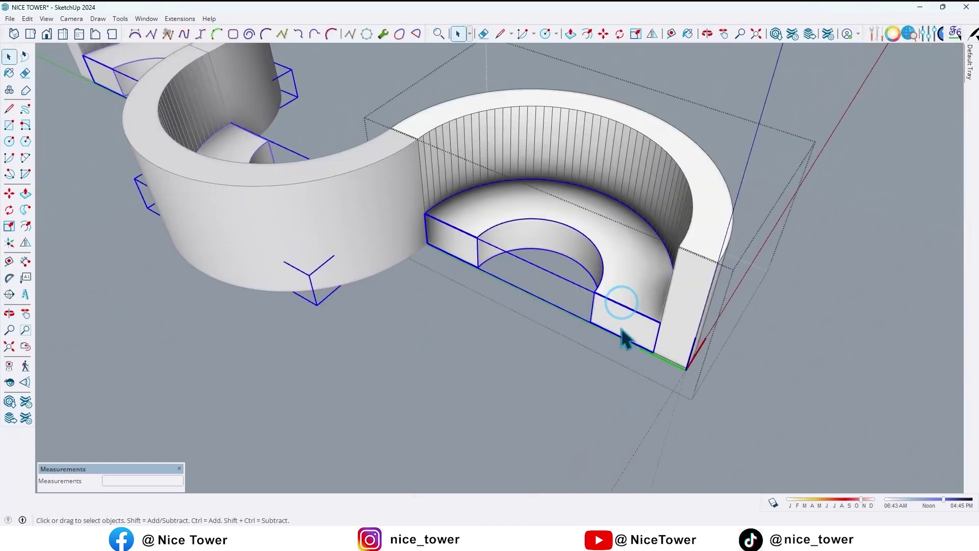
{"action": "key", "text": "m"}
{"action": "scroll", "coordinate": [638, 332], "scroll_direction": "up", "scroll_amount": 2}
{"action": "left_click", "coordinate": [673, 387]}
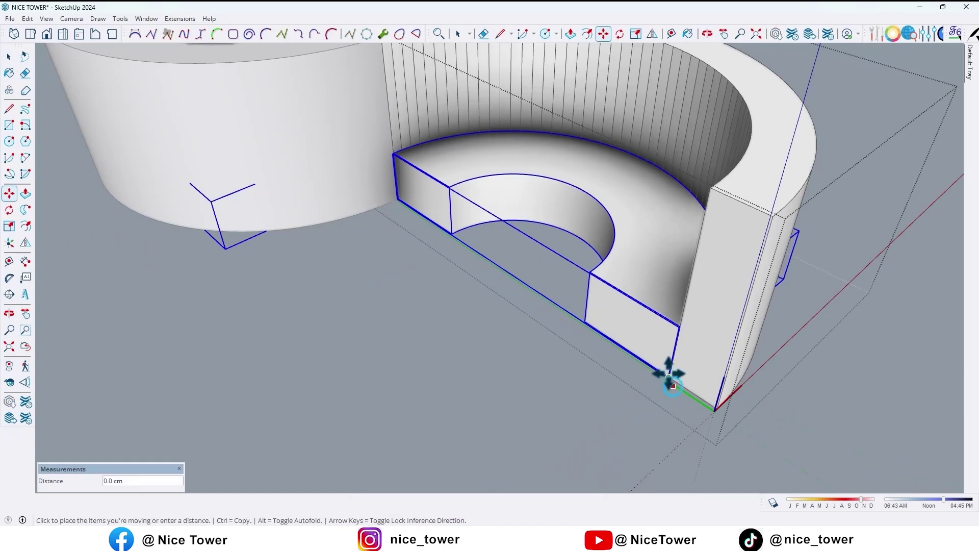
{"action": "type", "text": "20"}
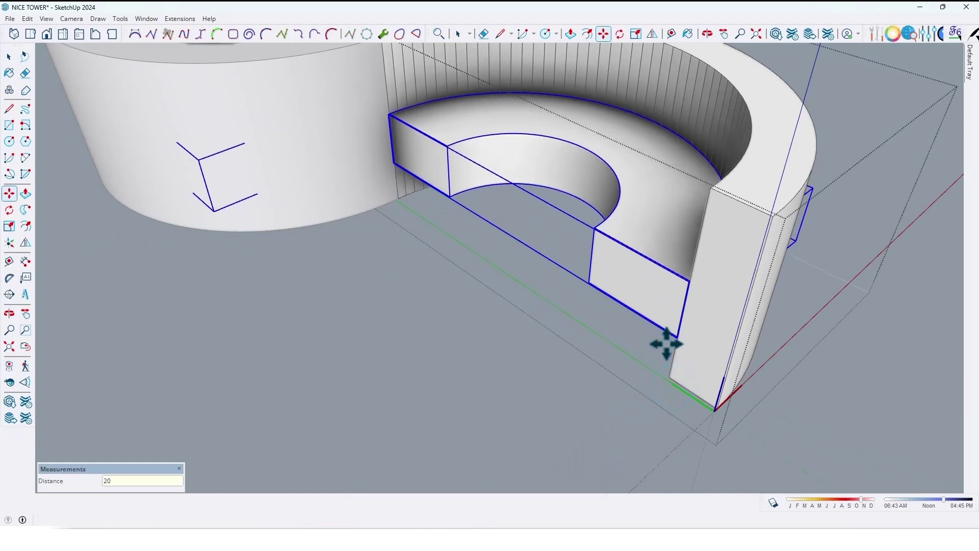
{"action": "scroll", "coordinate": [579, 374], "scroll_direction": "down", "scroll_amount": 3}
{"action": "middle_click_drag", "start_coordinate": [619, 323], "coordinate": [449, 362]}
{"action": "left_click", "coordinate": [747, 174]}
{"action": "scroll", "coordinate": [709, 251], "scroll_direction": "down", "scroll_amount": 3}
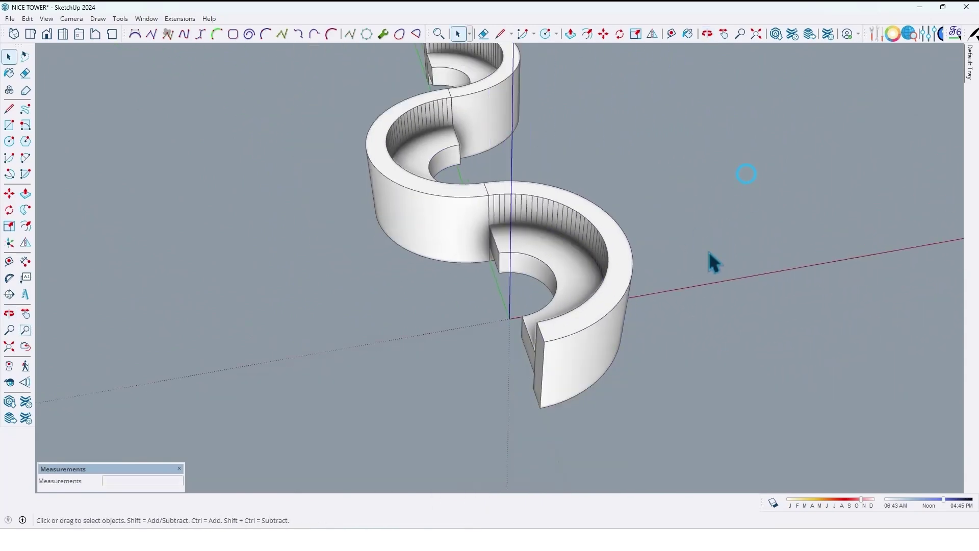
Step: Open the end component and hide its tall backrest band so the seat is fully exposed
{"action": "middle_click_drag", "start_coordinate": [709, 251], "coordinate": [577, 241]}
{"action": "scroll", "coordinate": [577, 240], "scroll_direction": "up", "scroll_amount": 3}
{"action": "middle_click_drag", "start_coordinate": [644, 259], "coordinate": [464, 219]}
{"action": "left_click", "coordinate": [518, 194]}
{"action": "scroll", "coordinate": [525, 210], "scroll_direction": "up", "scroll_amount": 2}
{"action": "double_click", "coordinate": [515, 197]}
{"action": "left_click", "coordinate": [515, 196]}
Step: Open the seat group and offset the outline of its top face 5 cm inward
{"action": "scroll", "coordinate": [464, 218], "scroll_direction": "up", "scroll_amount": 2}
{"action": "double_click", "coordinate": [458, 205]}
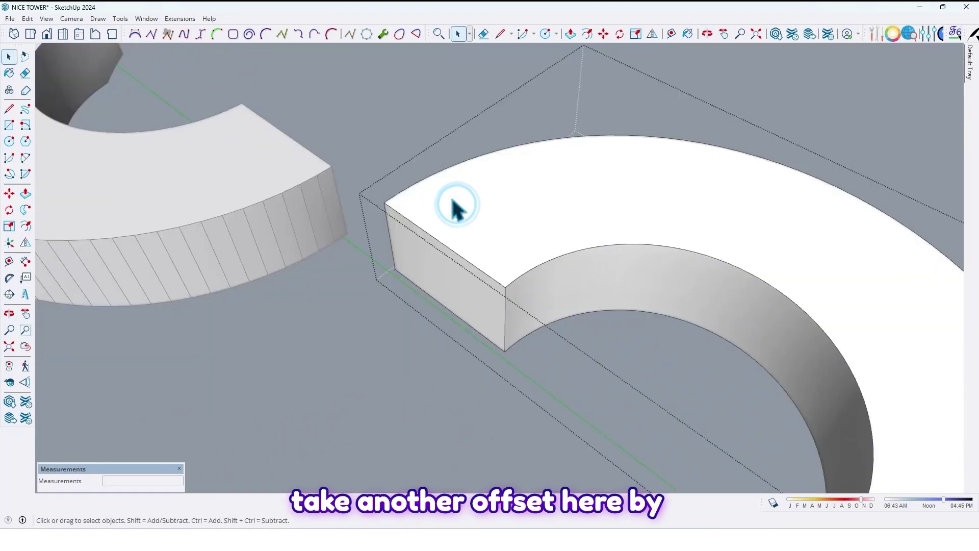
{"action": "key", "text": "f"}
{"action": "left_click", "coordinate": [439, 187]}
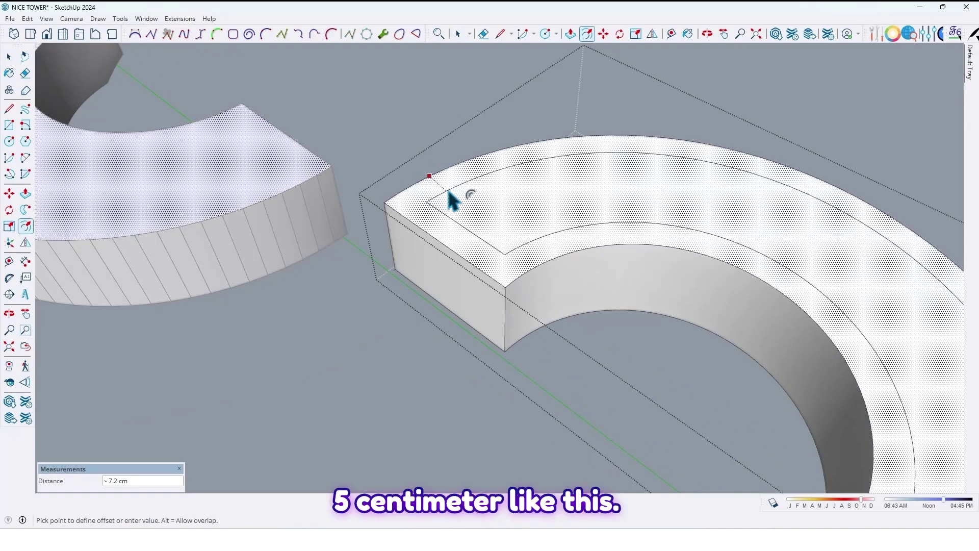
{"action": "key", "text": "Return"}
Step: Draw a line about 5 cm long from the offset outline's outer corner to the seat's end edge, continuing the outer arc
{"action": "scroll", "coordinate": [449, 201], "scroll_direction": "up", "scroll_amount": 2}
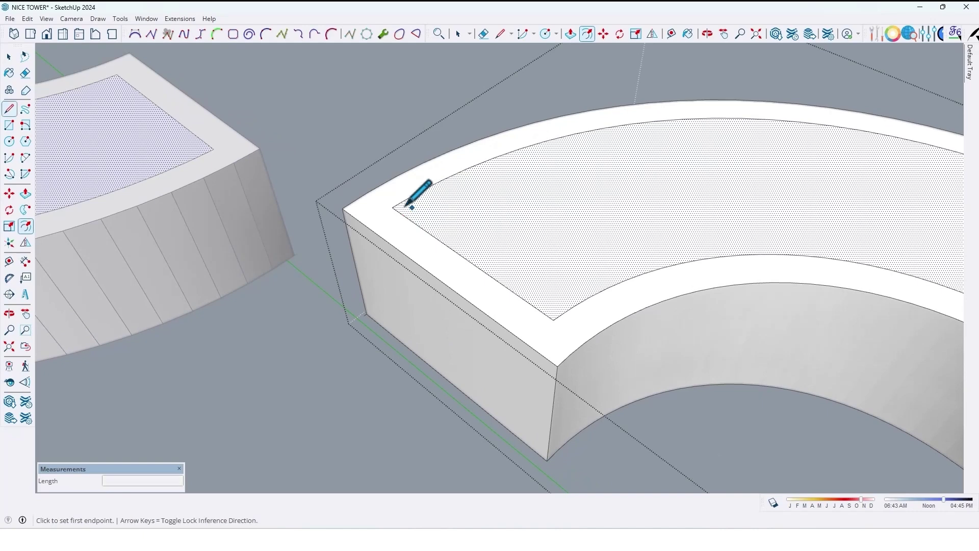
{"action": "left_click", "coordinate": [392, 207]}
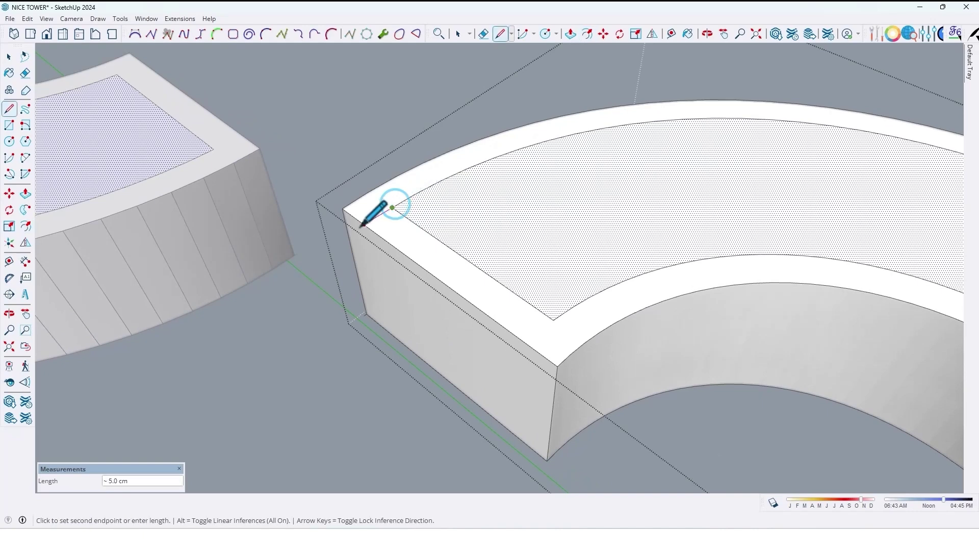
{"action": "scroll", "coordinate": [448, 175], "scroll_direction": "down", "scroll_amount": 5}
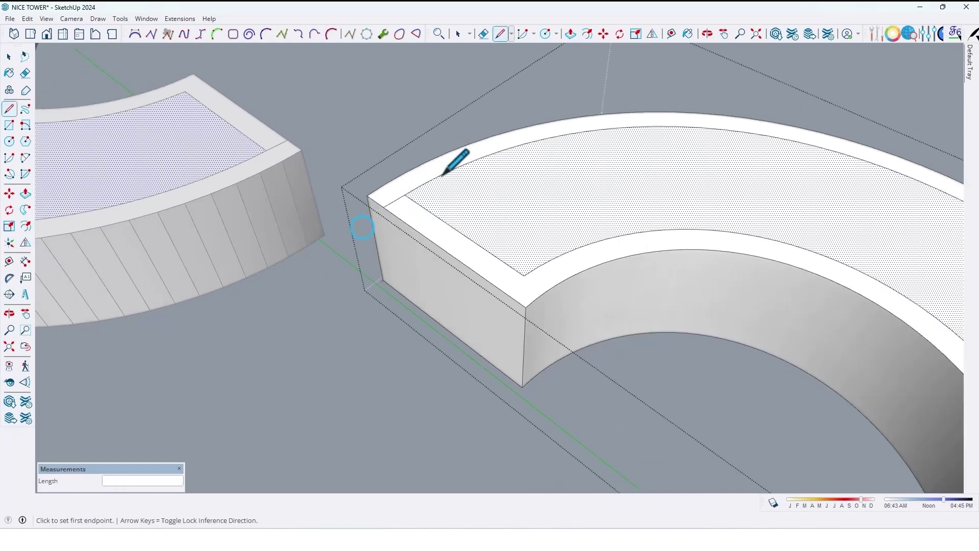
Step: Draw a matching line about 5 cm long at the seat's other end, from the offset outline's outer corner to the end edge
{"action": "middle_click_drag", "start_coordinate": [450, 177], "coordinate": [418, 143]}
{"action": "middle_click_drag", "start_coordinate": [609, 375], "coordinate": [765, 451]}
{"action": "middle_click_drag", "start_coordinate": [765, 451], "coordinate": [509, 315], "text": "shift"}
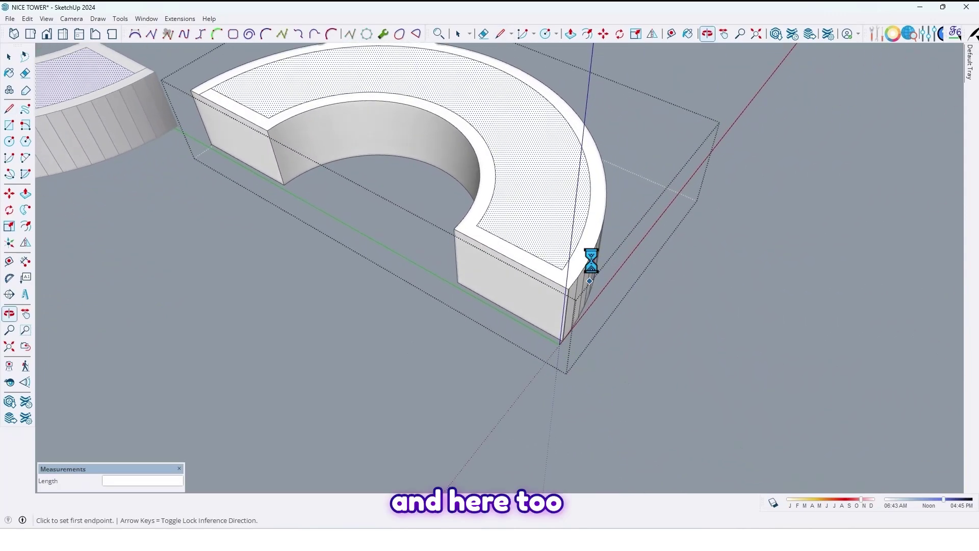
{"action": "scroll", "coordinate": [564, 268], "scroll_direction": "up", "scroll_amount": 5}
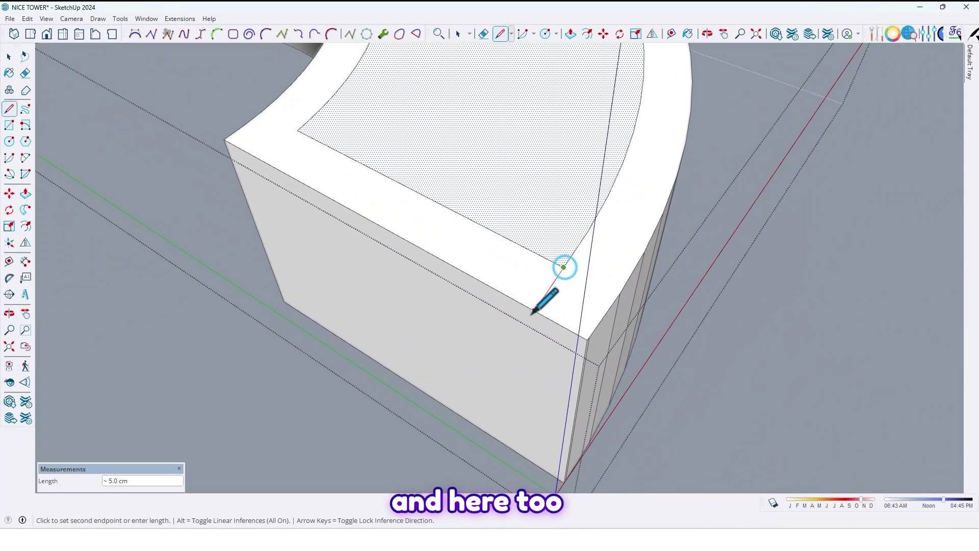
{"action": "mouse_move", "coordinate": [534, 314]}
{"action": "middle_mouse_down"}
{"action": "mouse_move", "coordinate": [525, 317]}
{"action": "mouse_move", "coordinate": [524, 302]}
{"action": "middle_mouse_up"}
Step: Erase the inner arc and both end segments of the offset outline on the seat top, keeping only the outer arc
{"action": "key", "text": "e"}
{"action": "mouse_move", "coordinate": [369, 164]}
{"action": "left_mouse_down"}
{"action": "mouse_move", "coordinate": [396, 205]}
{"action": "mouse_move", "coordinate": [407, 203]}
{"action": "left_mouse_up"}
{"action": "scroll", "coordinate": [482, 186], "scroll_direction": "down", "scroll_amount": 5}
{"action": "middle_click_drag", "start_coordinate": [537, 219], "coordinate": [622, 288], "text": "shift"}
{"action": "scroll", "coordinate": [357, 156], "scroll_direction": "up", "scroll_amount": 3}
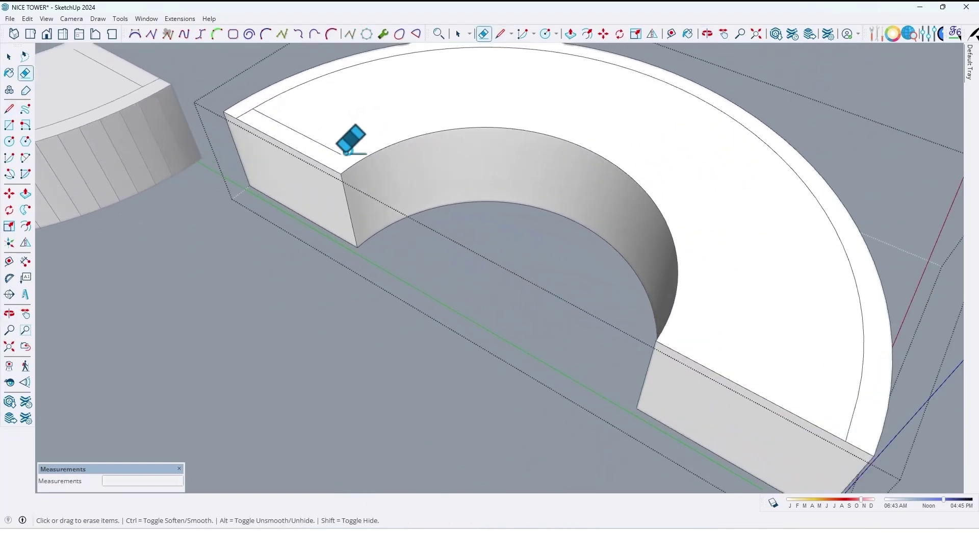
{"action": "scroll", "coordinate": [440, 134], "scroll_direction": "down", "scroll_amount": 3}
{"action": "middle_click_drag", "start_coordinate": [459, 158], "coordinate": [463, 207]}
{"action": "scroll", "coordinate": [466, 222], "scroll_direction": "up", "scroll_amount": 4}
{"action": "mouse_move", "coordinate": [504, 270]}
{"action": "middle_mouse_down"}
{"action": "mouse_move", "coordinate": [466, 271]}
{"action": "mouse_move", "coordinate": [475, 209]}
{"action": "mouse_move", "coordinate": [512, 243]}
{"action": "mouse_move", "coordinate": [546, 255]}
{"action": "middle_mouse_up"}
{"action": "scroll", "coordinate": [480, 239], "scroll_direction": "up", "scroll_amount": 3}
{"action": "scroll", "coordinate": [505, 245], "scroll_direction": "down", "scroll_amount": 2}
{"action": "scroll", "coordinate": [475, 209], "scroll_direction": "down", "scroll_amount": 3}
{"action": "scroll", "coordinate": [542, 260], "scroll_direction": "up", "scroll_amount": 2}
Step: Draw a line joining the two ends of the seat's inner arc and delete the half-round face it closes off
{"action": "key", "text": "l"}
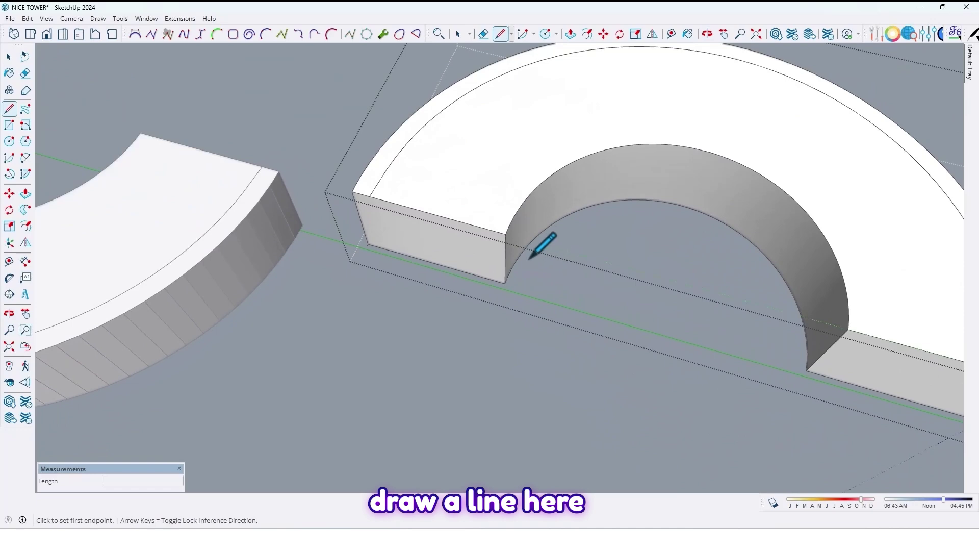
{"action": "left_click", "coordinate": [505, 234]}
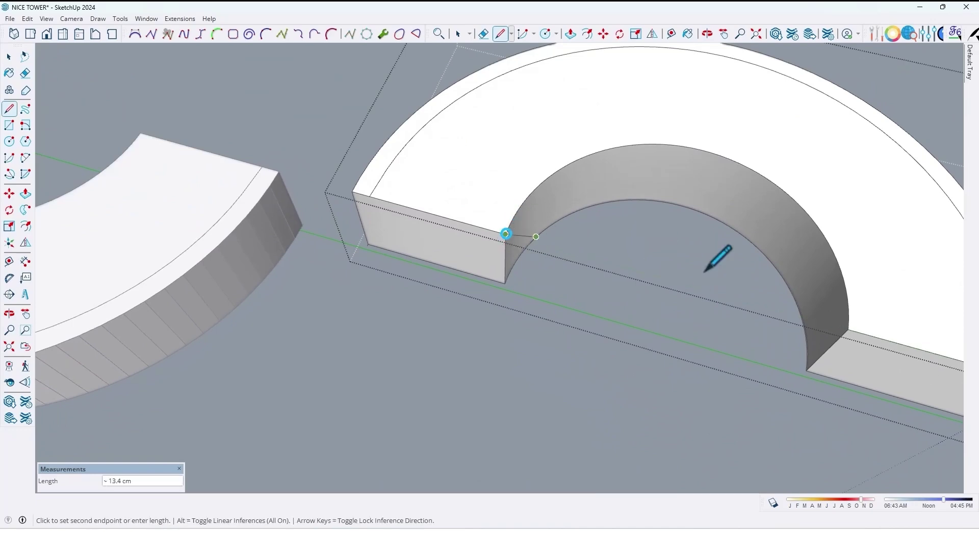
{"action": "left_click", "coordinate": [848, 329]}
{"action": "key", "text": "space"}
{"action": "left_click", "coordinate": [644, 211]}
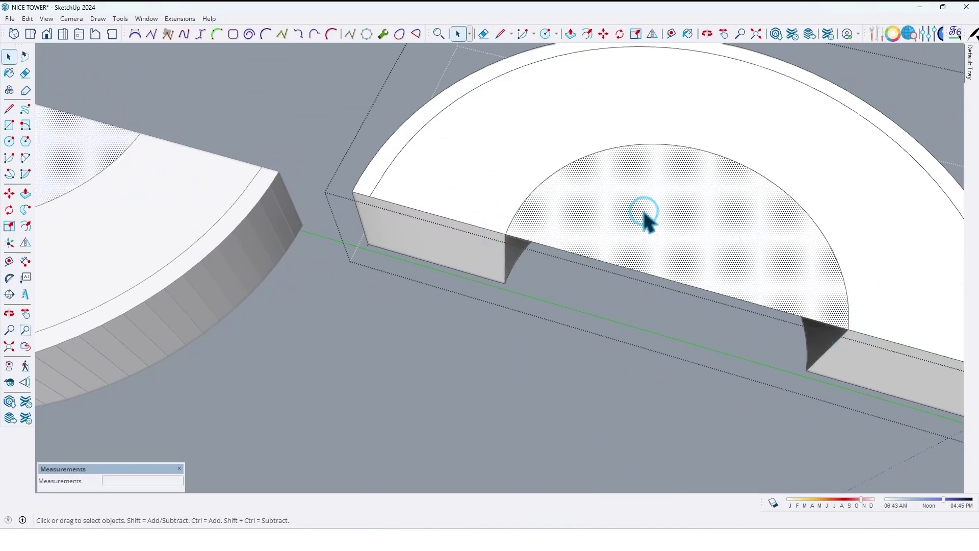
{"action": "key", "text": "Delete"}
{"action": "scroll", "coordinate": [618, 240], "scroll_direction": "down", "scroll_amount": 3}
{"action": "scroll", "coordinate": [395, 212], "scroll_direction": "up", "scroll_amount": 5}
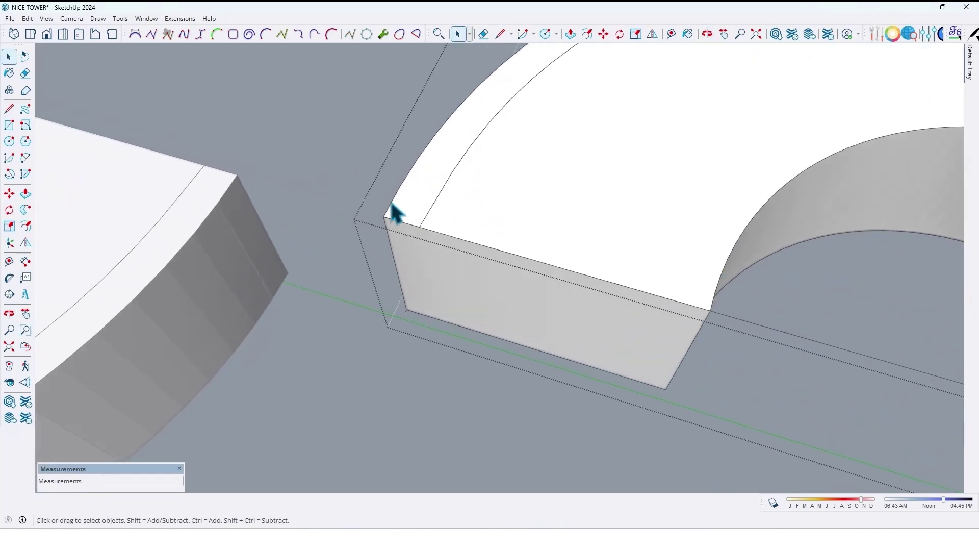
Step: Copy the narrow outer strip of the seat's top face, and leave the seat group and the end component
{"action": "middle_click_drag", "start_coordinate": [391, 204], "coordinate": [455, 256]}
{"action": "scroll", "coordinate": [461, 237], "scroll_direction": "up", "scroll_amount": 2}
{"action": "middle_click_drag", "start_coordinate": [500, 232], "coordinate": [492, 227]}
{"action": "left_click", "coordinate": [339, 187]}
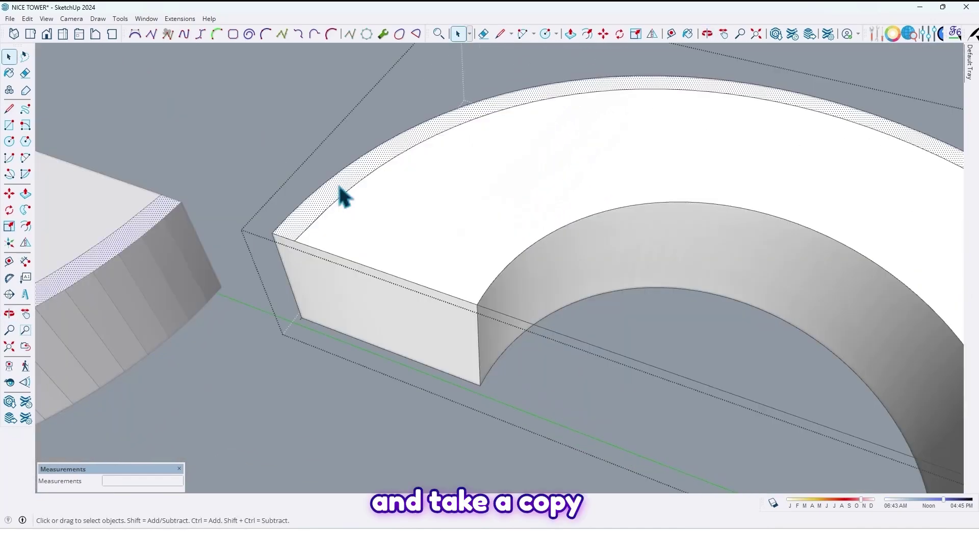
{"action": "scroll", "coordinate": [341, 188], "scroll_direction": "down", "scroll_amount": 4}
{"action": "scroll", "coordinate": [345, 192], "scroll_direction": "up", "scroll_amount": 6}
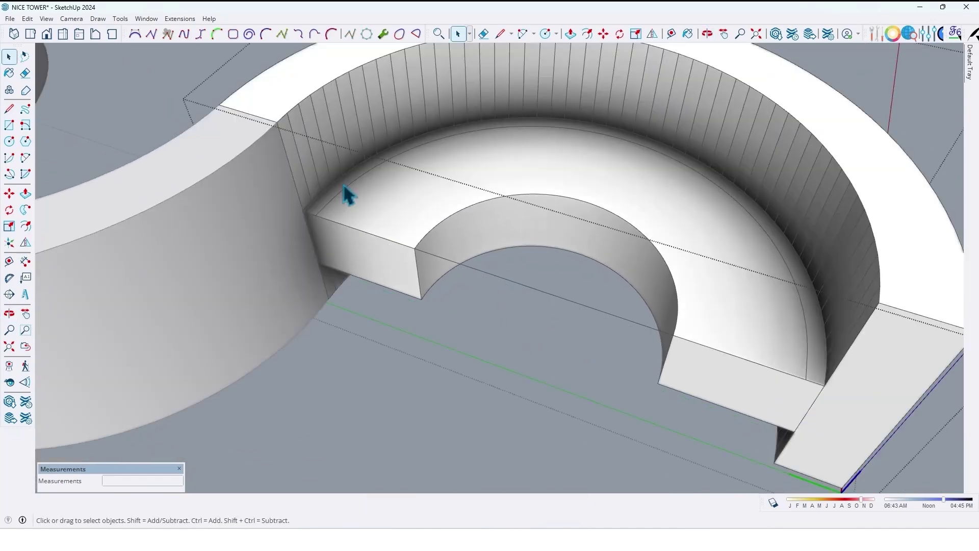
{"action": "scroll", "coordinate": [444, 230], "scroll_direction": "down", "scroll_amount": 4}
{"action": "middle_click_drag", "start_coordinate": [444, 230], "coordinate": [505, 236]}
{"action": "scroll", "coordinate": [439, 182], "scroll_direction": "up", "scroll_amount": 5}
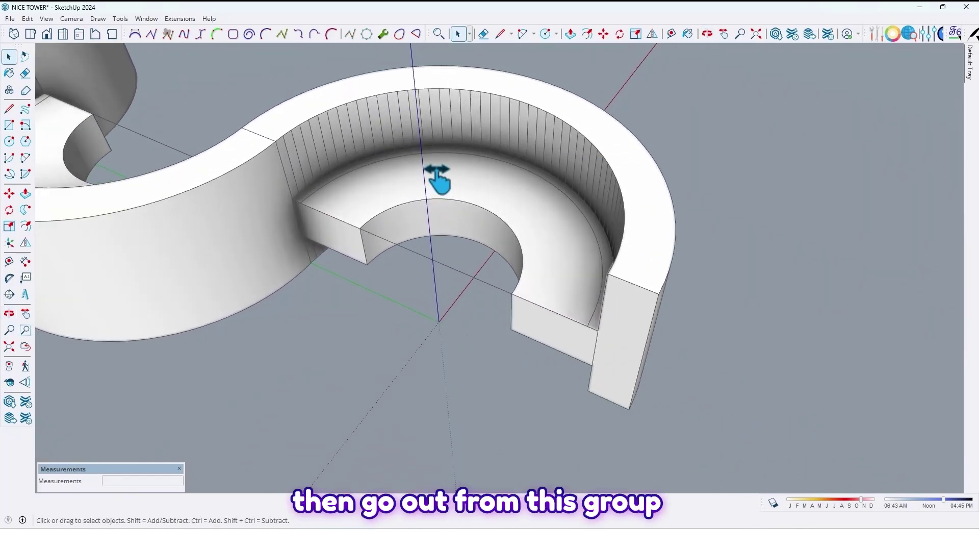
Step: Reopen the end component and paste the copied strip in place, outside the seat group
{"action": "double_click", "coordinate": [438, 202]}
{"action": "scroll", "coordinate": [351, 229], "scroll_direction": "up", "scroll_amount": 2}
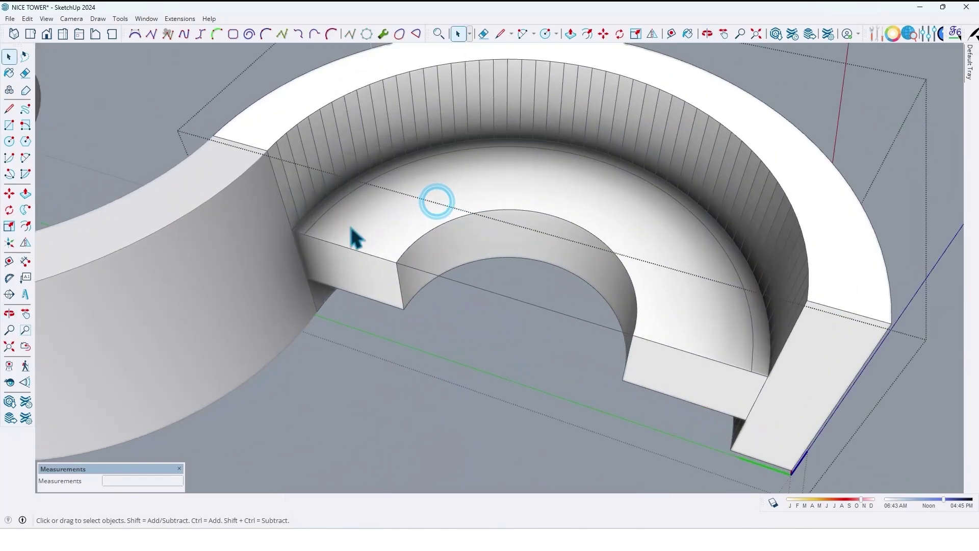
{"action": "middle_click_drag", "start_coordinate": [350, 229], "coordinate": [383, 228]}
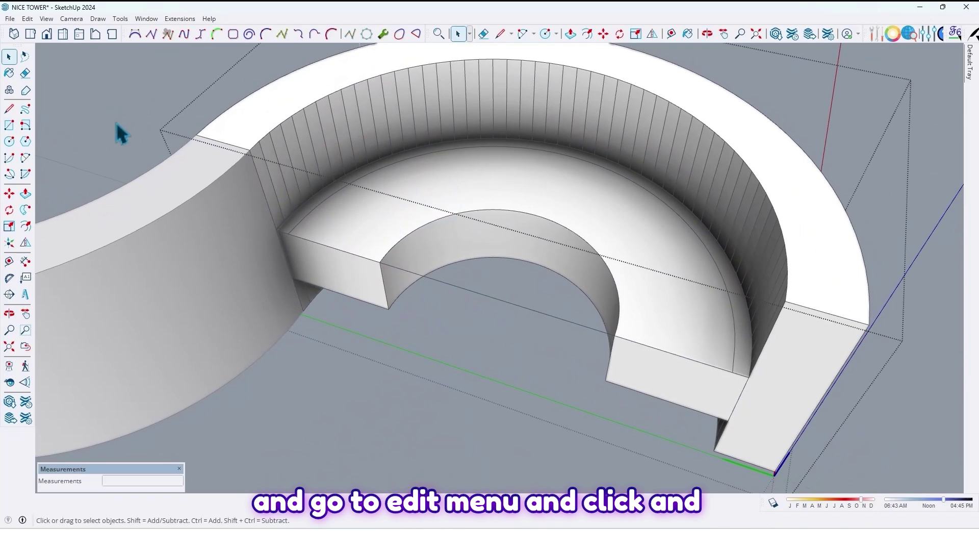
{"action": "left_click", "coordinate": [27, 18]}
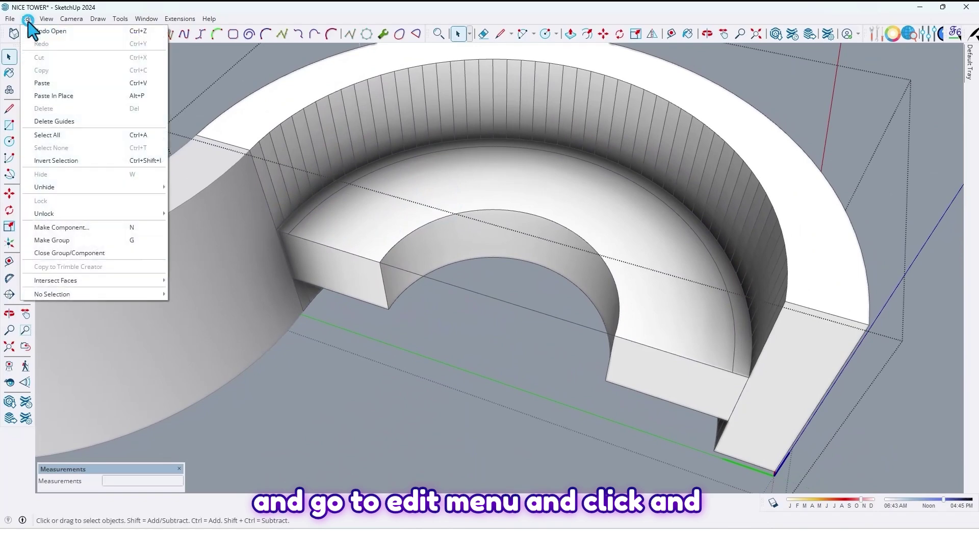
{"action": "left_click", "coordinate": [56, 96]}
Step: Extrude the pasted strip 35 cm upward to the top of the backrest
{"action": "middle_click_drag", "start_coordinate": [400, 182], "coordinate": [580, 245]}
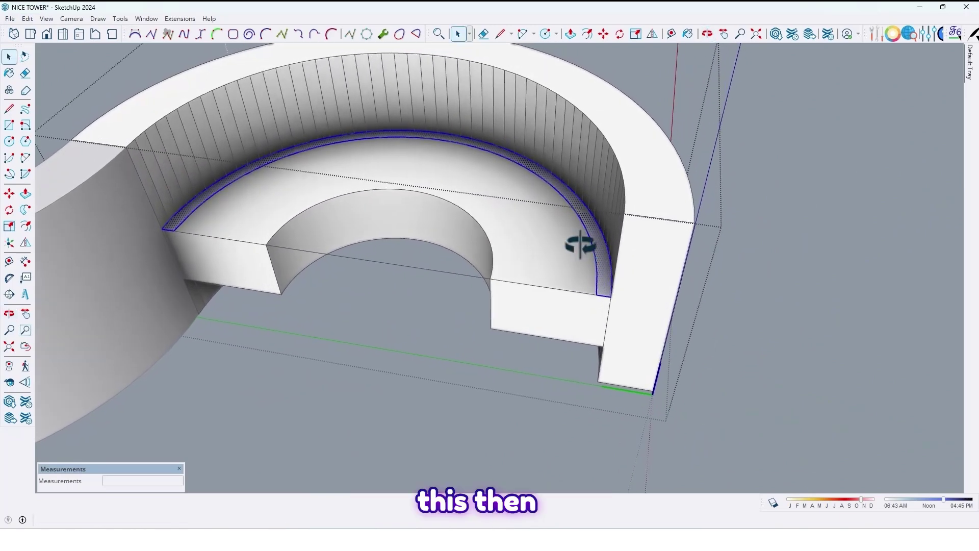
{"action": "left_click", "coordinate": [600, 287]}
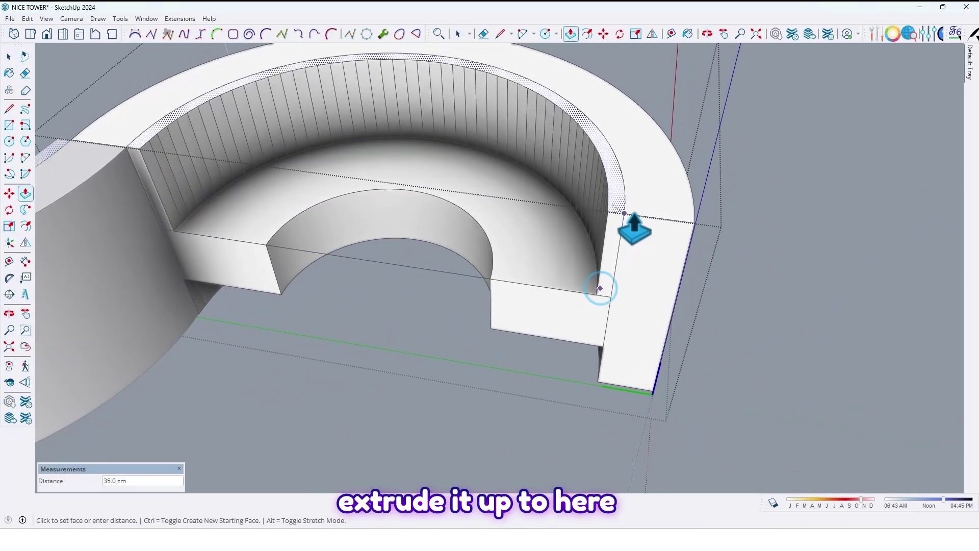
{"action": "left_click", "coordinate": [632, 212]}
{"action": "middle_click_drag", "start_coordinate": [632, 211], "coordinate": [383, 219]}
Step: Group the extruded strip, soften its edges with Soften coplanar enabled, and leave the component
{"action": "key", "text": "space"}
{"action": "left_click", "coordinate": [380, 217]}
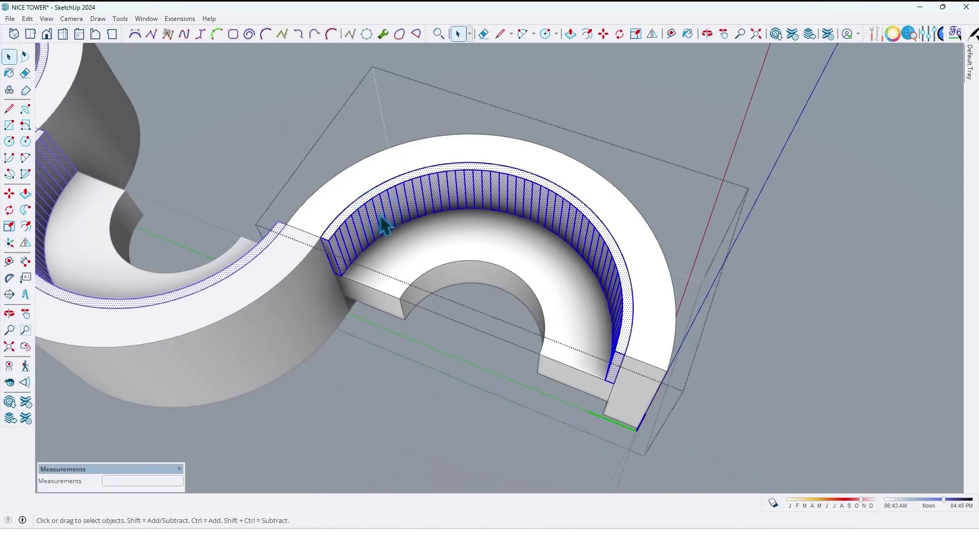
{"action": "key", "text": "ctrl+g"}
{"action": "mouse_move", "coordinate": [970, 67]}
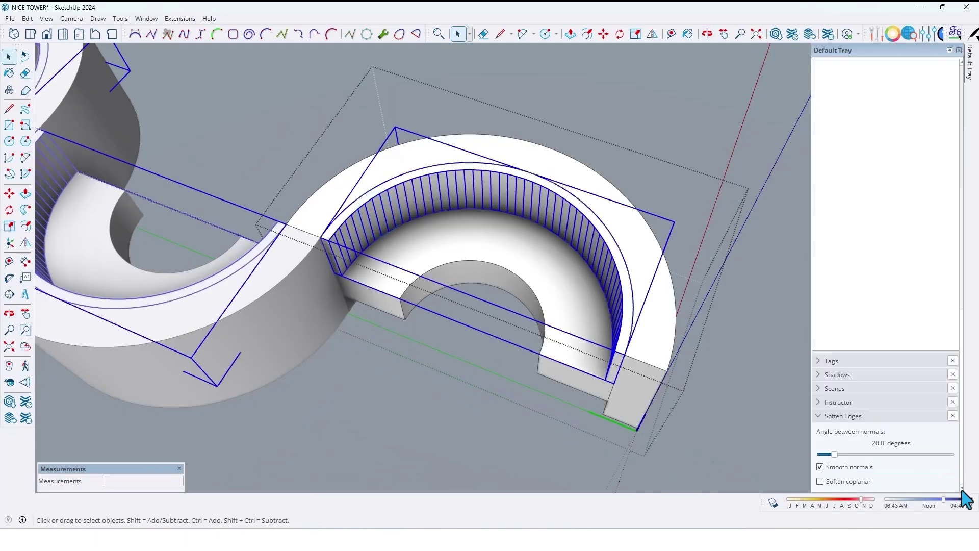
{"action": "left_click", "coordinate": [820, 481]}
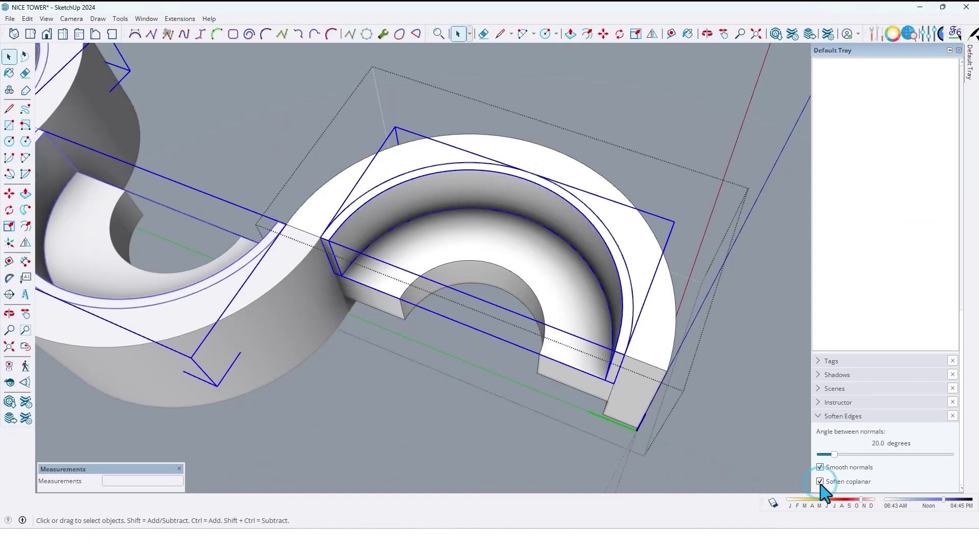
{"action": "left_click", "coordinate": [412, 262]}
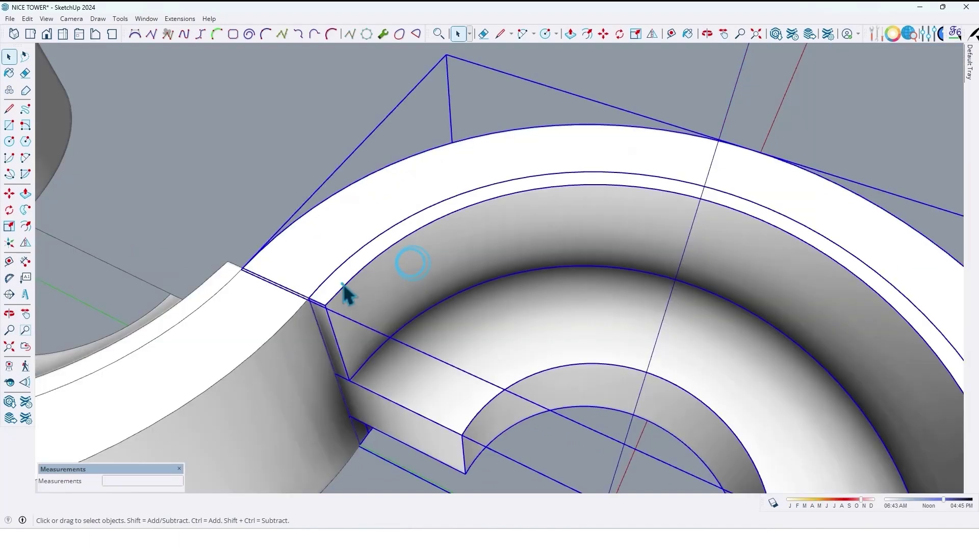
Step: Open the new band group and draw an inward-bulging arc about 10 cm wide on its top face, starting at the end's outer corner
{"action": "double_click", "coordinate": [342, 283]}
{"action": "double_click", "coordinate": [342, 284]}
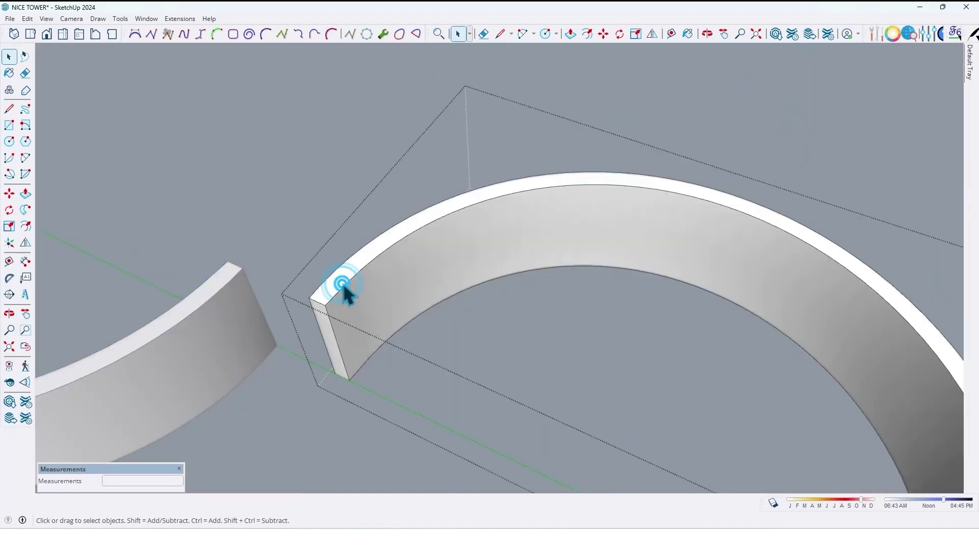
{"action": "scroll", "coordinate": [328, 302], "scroll_direction": "up", "scroll_amount": 2}
{"action": "mouse_move", "coordinate": [326, 302]}
{"action": "middle_mouse_down"}
{"action": "mouse_move", "coordinate": [308, 308]}
{"action": "mouse_move", "coordinate": [314, 286]}
{"action": "middle_mouse_up"}
{"action": "scroll", "coordinate": [315, 286], "scroll_direction": "down", "scroll_amount": 1}
{"action": "scroll", "coordinate": [317, 268], "scroll_direction": "up", "scroll_amount": 1}
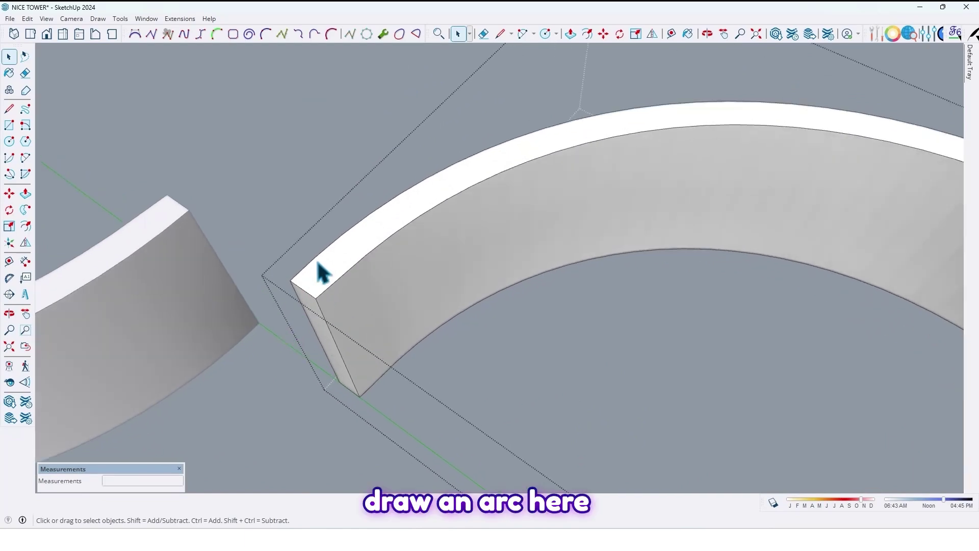
{"action": "key", "text": "a"}
{"action": "left_click", "coordinate": [290, 280]}
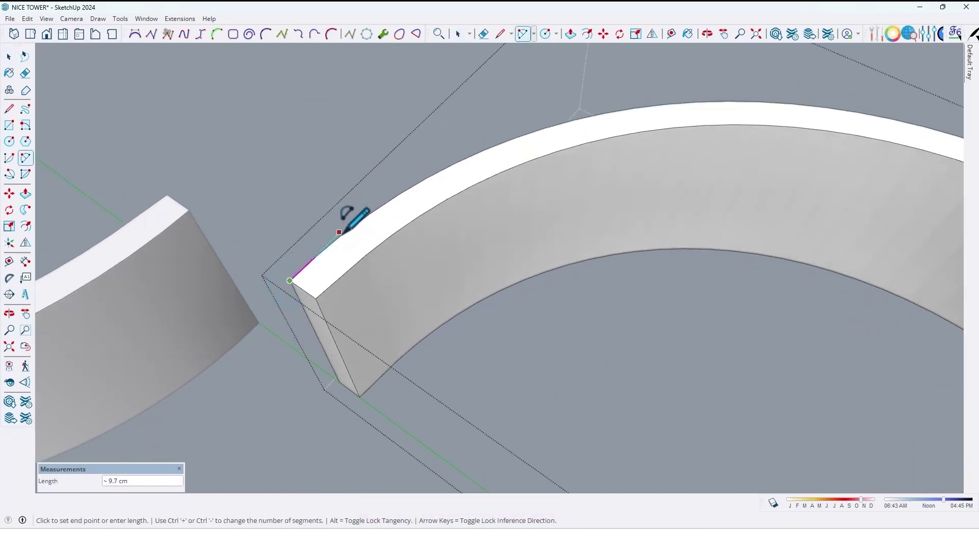
{"action": "left_click", "coordinate": [344, 233]}
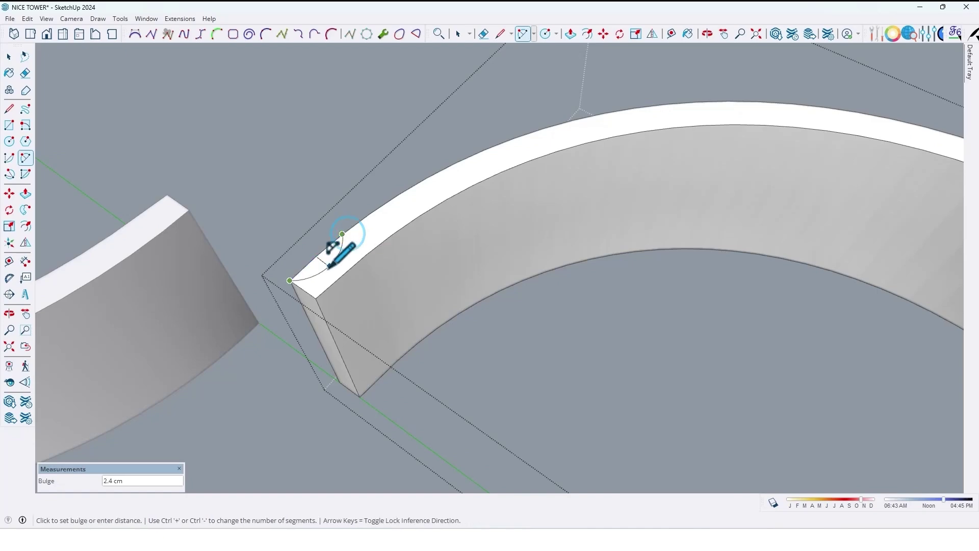
{"action": "left_click", "coordinate": [337, 260]}
Step: Show the rest of the model and rotate a copy of the half-round face about 7° around the band's arc centre, end to end with the first
{"action": "mouse_move", "coordinate": [338, 258]}
{"action": "middle_mouse_down"}
{"action": "mouse_move", "coordinate": [324, 277]}
{"action": "mouse_move", "coordinate": [305, 235]}
{"action": "mouse_move", "coordinate": [338, 274]}
{"action": "mouse_move", "coordinate": [341, 309]}
{"action": "middle_mouse_up"}
{"action": "key", "text": "space"}
{"action": "key", "text": "i"}
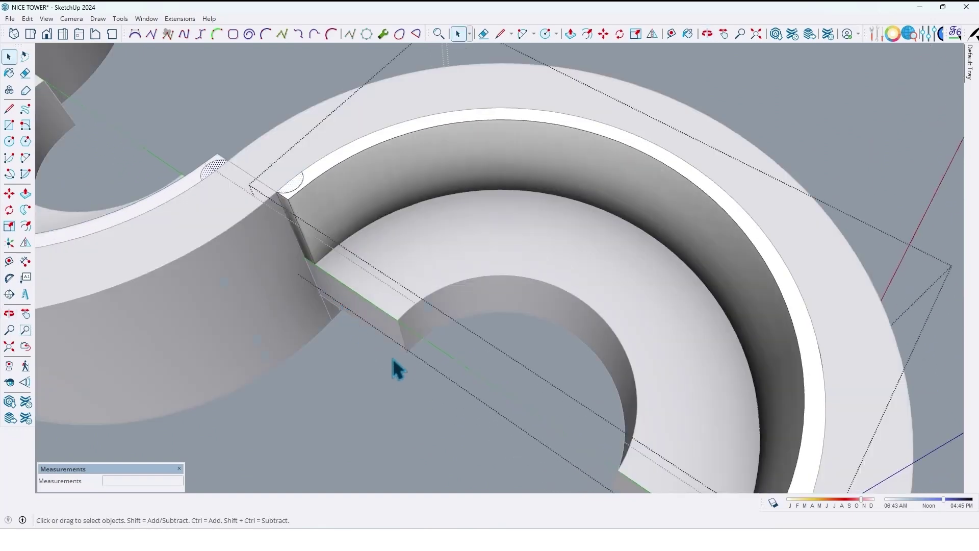
{"action": "key", "text": "q"}
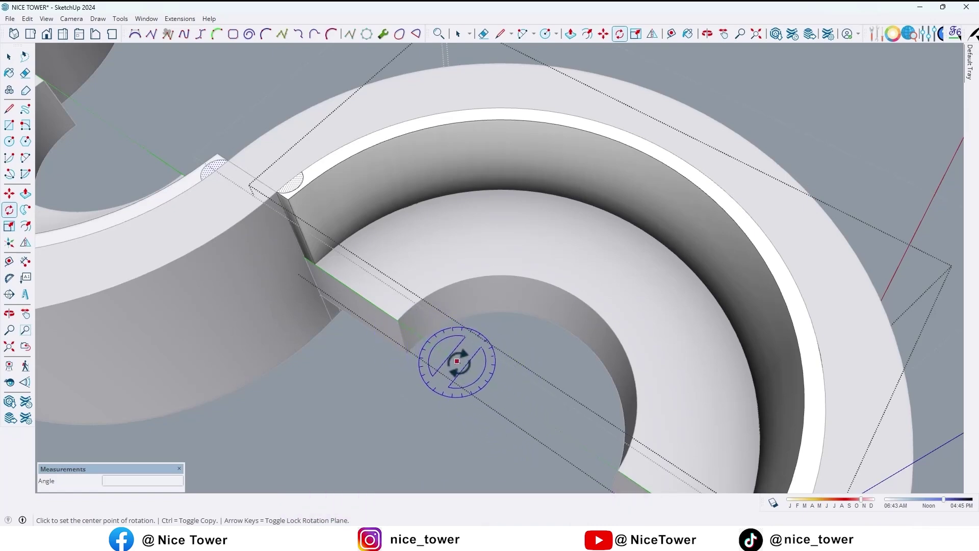
{"action": "left_click", "coordinate": [501, 391]}
{"action": "scroll", "coordinate": [276, 219], "scroll_direction": "up", "scroll_amount": 5}
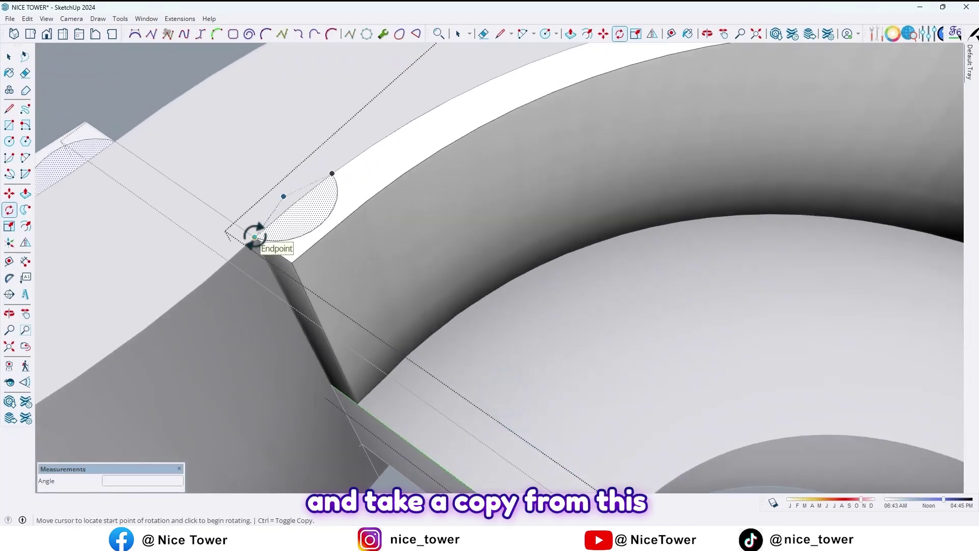
{"action": "left_click", "coordinate": [254, 237]}
{"action": "key", "text": "ctrl"}
{"action": "left_click", "coordinate": [332, 174]}
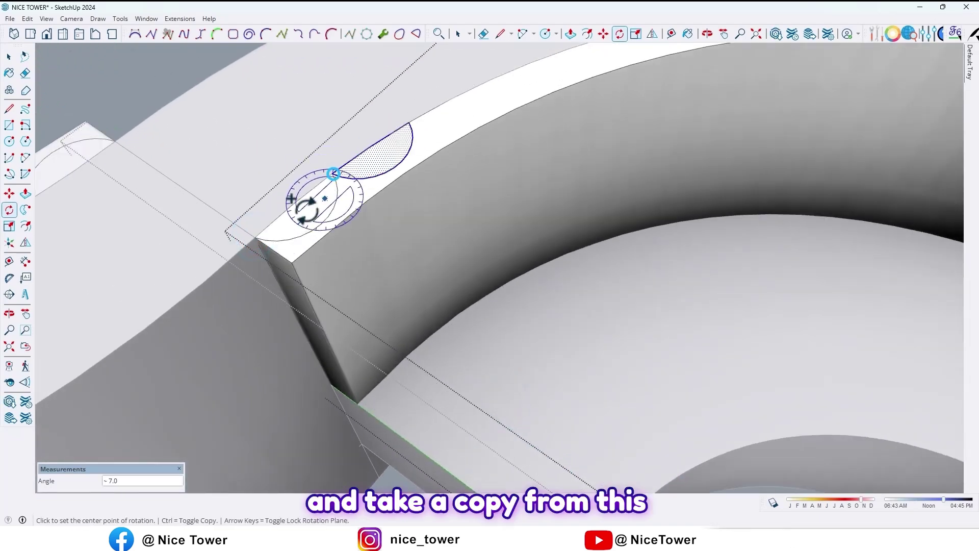
Step: Multiply the rotated half-round copy 25x so the row runs along the whole band
{"action": "scroll", "coordinate": [289, 194], "scroll_direction": "down", "scroll_amount": 5}
{"action": "middle_click_drag", "start_coordinate": [262, 249], "coordinate": [449, 230]}
{"action": "scroll", "coordinate": [448, 229], "scroll_direction": "down", "scroll_amount": 3}
{"action": "middle_click_drag", "start_coordinate": [465, 255], "coordinate": [444, 311]}
{"action": "scroll", "coordinate": [486, 344], "scroll_direction": "up", "scroll_amount": 1}
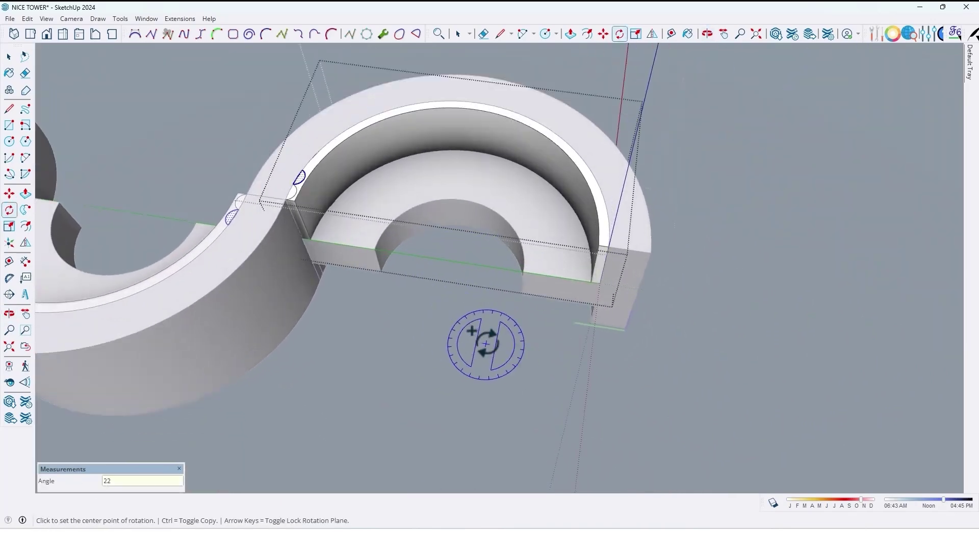
{"action": "key", "text": "Return"}
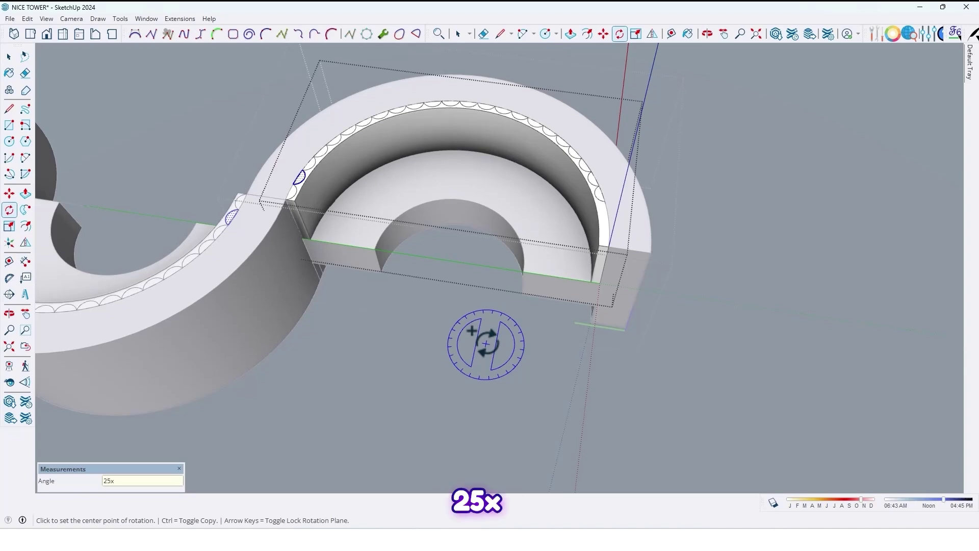
{"action": "key", "text": "Return"}
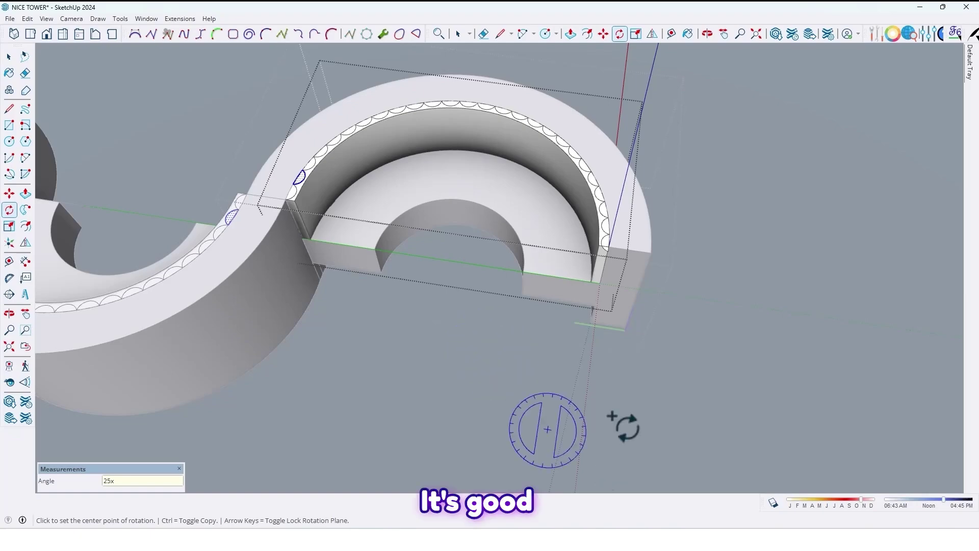
Step: Check how the half-round row meets the bench's free end, and close the band group
{"action": "scroll", "coordinate": [627, 246], "scroll_direction": "up", "scroll_amount": 5}
{"action": "middle_click_drag", "start_coordinate": [649, 287], "coordinate": [592, 326]}
{"action": "scroll", "coordinate": [441, 323], "scroll_direction": "up", "scroll_amount": 4}
{"action": "scroll", "coordinate": [481, 287], "scroll_direction": "down", "scroll_amount": 4}
{"action": "scroll", "coordinate": [481, 288], "scroll_direction": "down", "scroll_amount": 3}
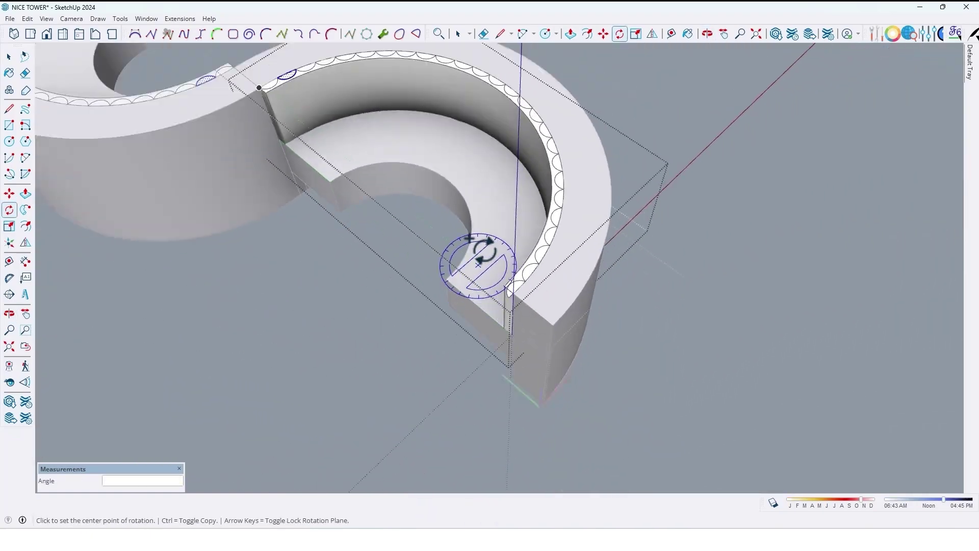
{"action": "middle_click_drag", "start_coordinate": [485, 252], "coordinate": [491, 284]}
{"action": "key", "text": "space"}
{"action": "left_click", "coordinate": [615, 120]}
Step: Reopen the band group and push the top face area outside the half-rounds down 35 cm, cutting the band into rounded vertical ribs
{"action": "scroll", "coordinate": [458, 160], "scroll_direction": "up", "scroll_amount": 4}
{"action": "scroll", "coordinate": [434, 199], "scroll_direction": "up", "scroll_amount": 5}
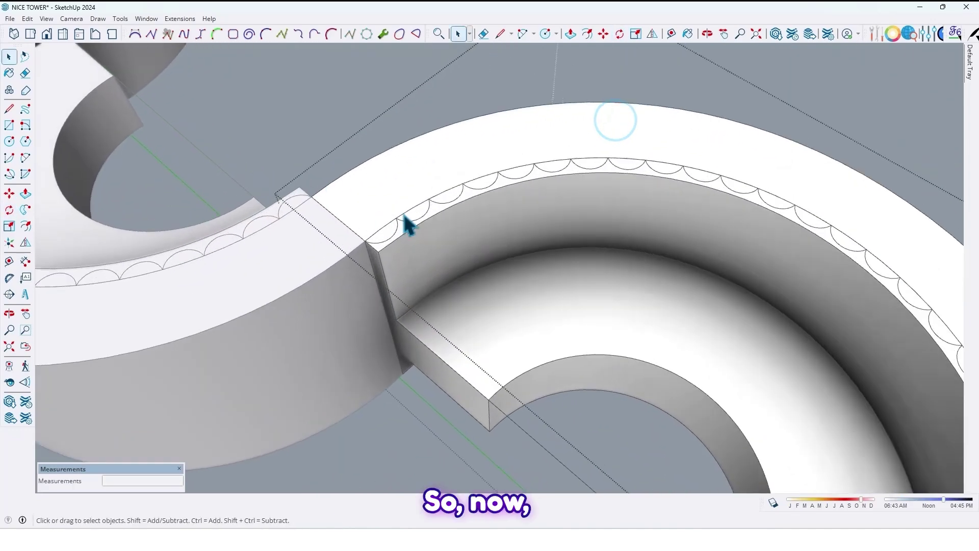
{"action": "middle_click_drag", "start_coordinate": [427, 245], "coordinate": [447, 222]}
{"action": "triple_click", "coordinate": [443, 213]}
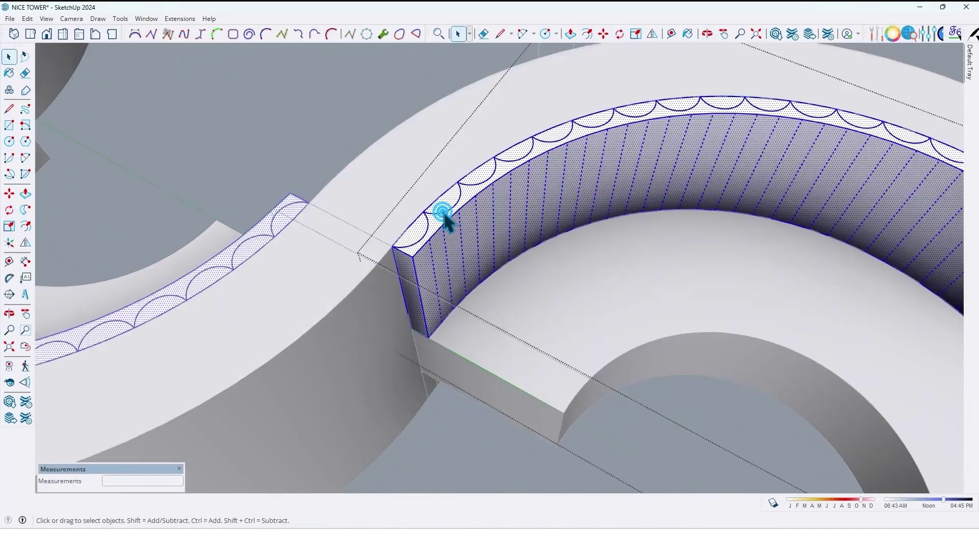
{"action": "scroll", "coordinate": [446, 232], "scroll_direction": "up", "scroll_amount": 2}
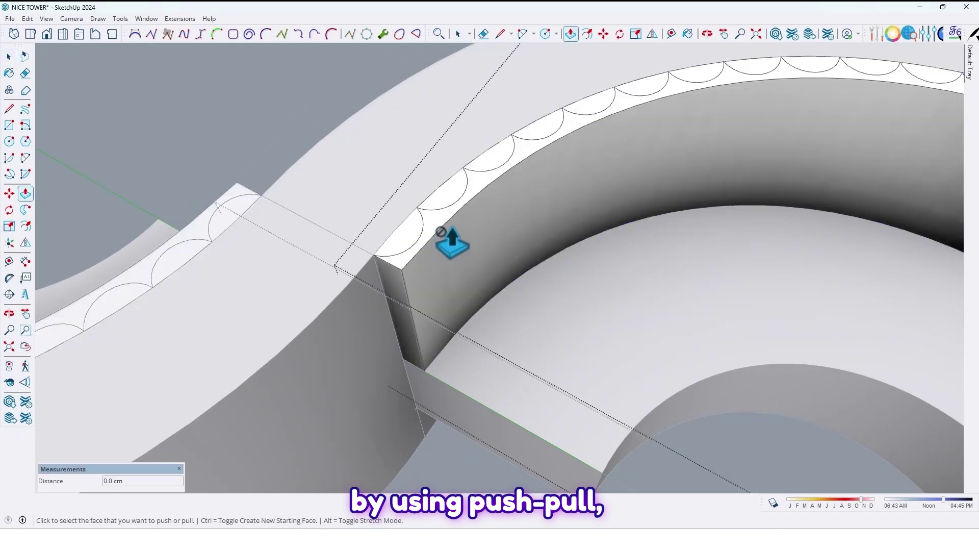
{"action": "key", "text": "p"}
{"action": "left_click", "coordinate": [430, 237]}
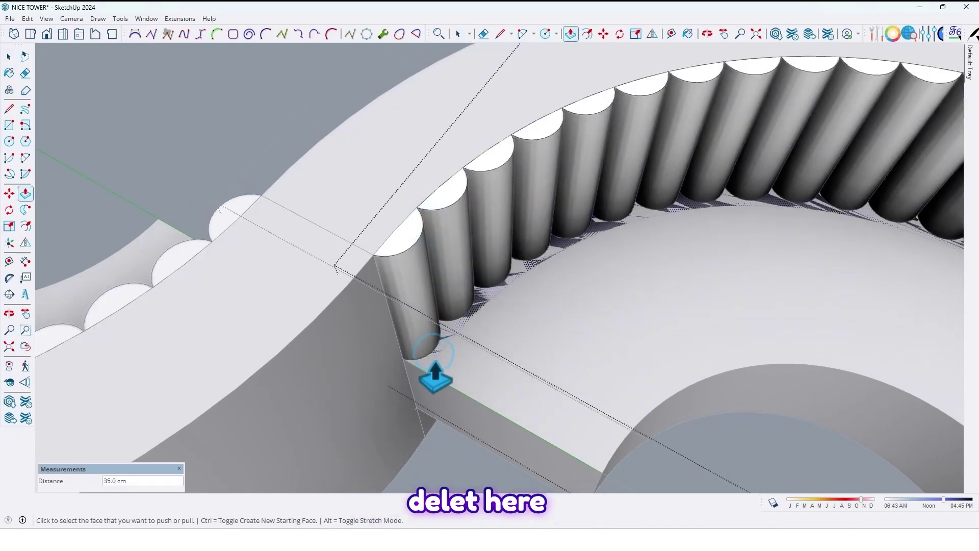
Step: Delete the leftover face and arc edge at the foot of the padding ribs, where they meet the seat
{"action": "key", "text": "space"}
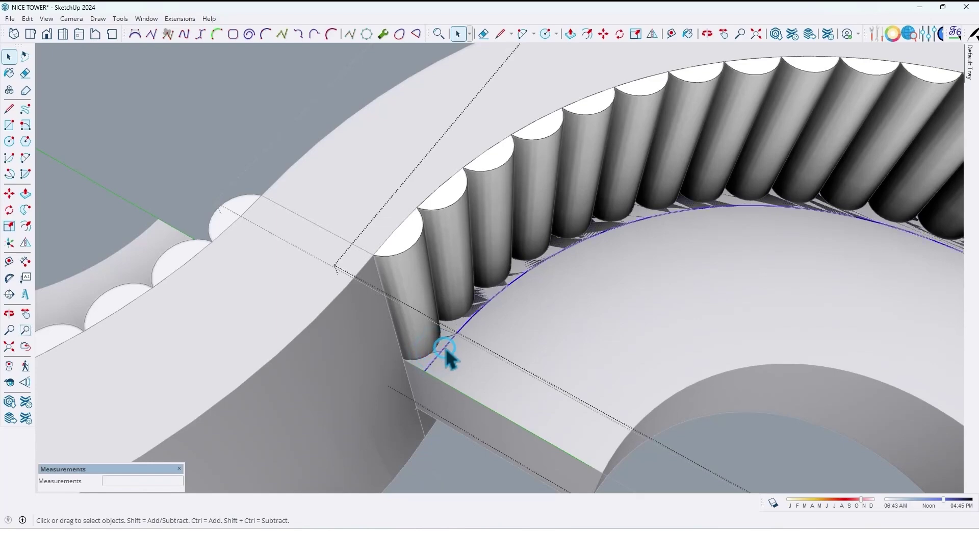
{"action": "scroll", "coordinate": [451, 342], "scroll_direction": "down", "scroll_amount": 5}
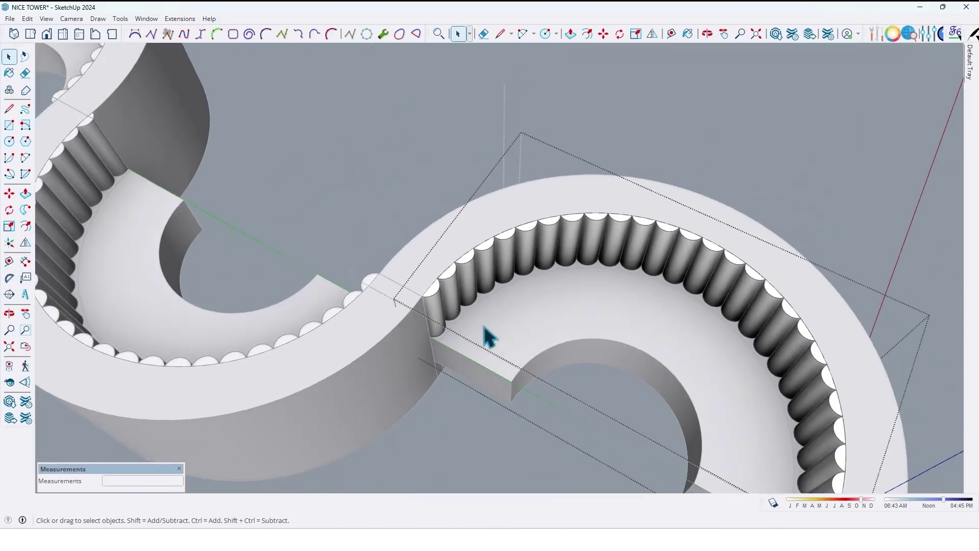
{"action": "scroll", "coordinate": [561, 321], "scroll_direction": "up", "scroll_amount": 2}
{"action": "scroll", "coordinate": [632, 305], "scroll_direction": "down", "scroll_amount": 3}
Step: Push the overhanging part of the last half-round down at the bench's free end to complete the end rib
{"action": "middle_click_drag", "start_coordinate": [636, 310], "coordinate": [651, 240]}
{"action": "scroll", "coordinate": [650, 278], "scroll_direction": "up", "scroll_amount": 4}
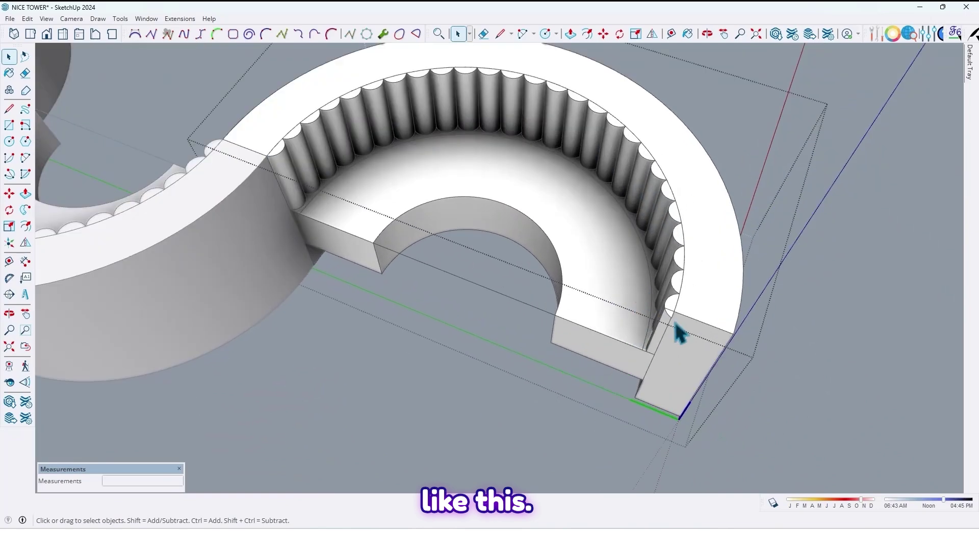
{"action": "middle_click_drag", "start_coordinate": [724, 328], "coordinate": [811, 301]}
{"action": "scroll", "coordinate": [729, 278], "scroll_direction": "up", "scroll_amount": 2}
{"action": "middle_click_drag", "start_coordinate": [721, 232], "coordinate": [763, 250]}
{"action": "scroll", "coordinate": [724, 227], "scroll_direction": "up", "scroll_amount": 1}
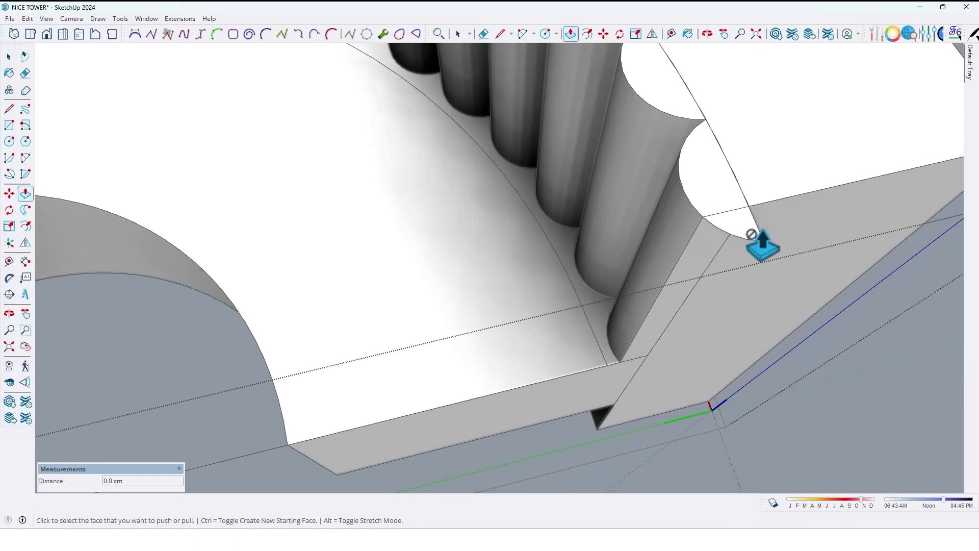
{"action": "key", "text": "space"}
{"action": "left_click", "coordinate": [743, 229]}
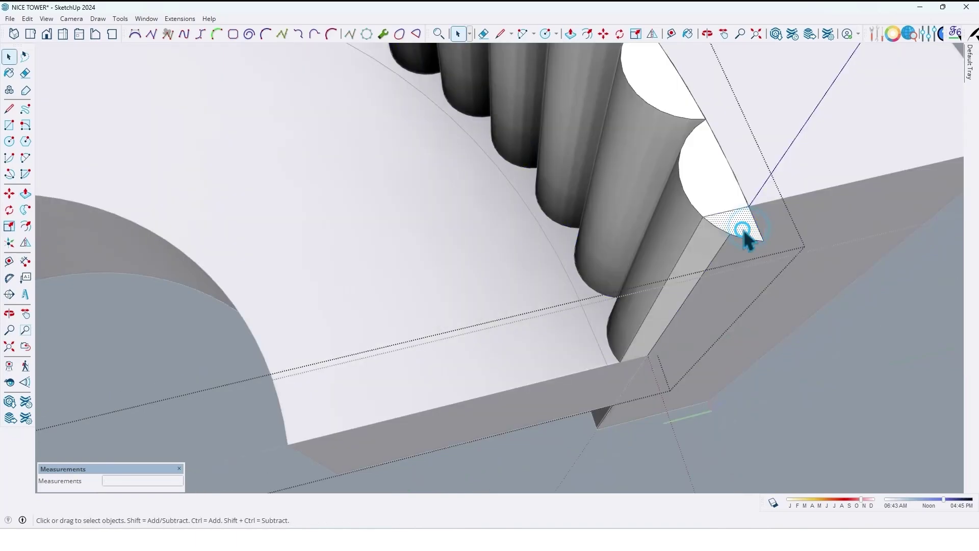
{"action": "left_click", "coordinate": [741, 231]}
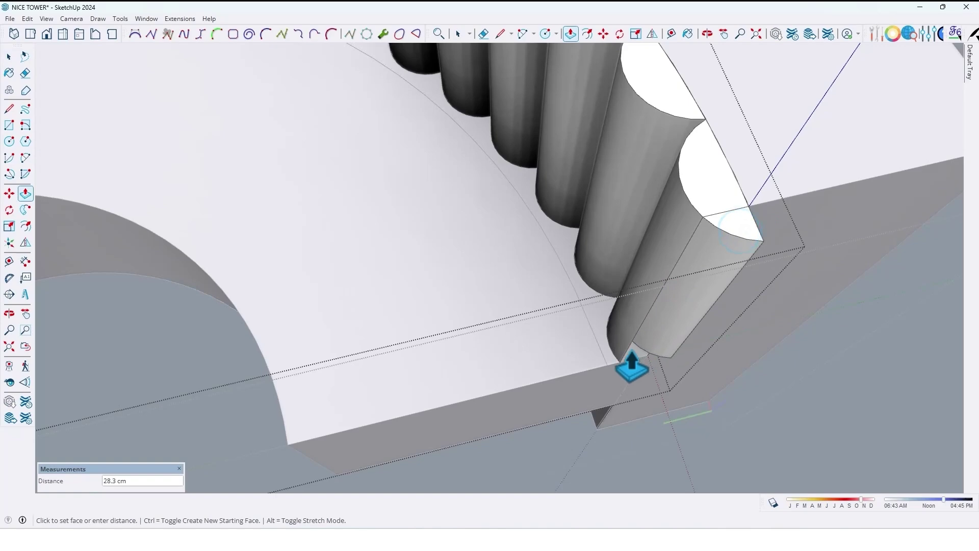
{"action": "middle_click_drag", "start_coordinate": [616, 375], "coordinate": [524, 245]}
{"action": "key", "text": "space"}
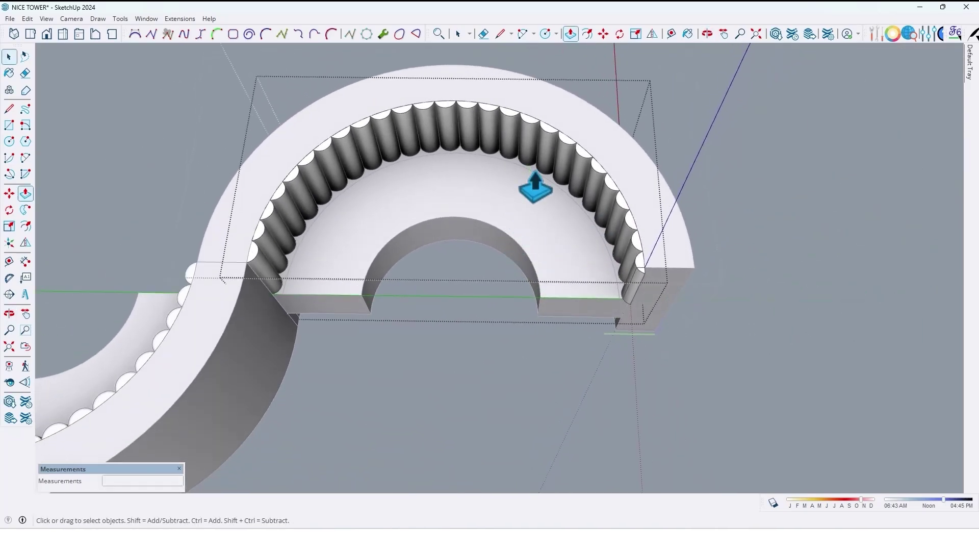
Step: Rotate the whole ribbed band slightly around its arc centre so the end rib lines up with the bench's free end
{"action": "key", "text": "Escape"}
{"action": "left_click", "coordinate": [556, 157]}
{"action": "scroll", "coordinate": [540, 163], "scroll_direction": "down", "scroll_amount": 1}
{"action": "scroll", "coordinate": [540, 163], "scroll_direction": "down", "scroll_amount": 1}
{"action": "middle_click_drag", "start_coordinate": [540, 163], "coordinate": [435, 200]}
{"action": "scroll", "coordinate": [471, 255], "scroll_direction": "up", "scroll_amount": 2}
{"action": "scroll", "coordinate": [435, 200], "scroll_direction": "up", "scroll_amount": 1}
{"action": "key", "text": "q"}
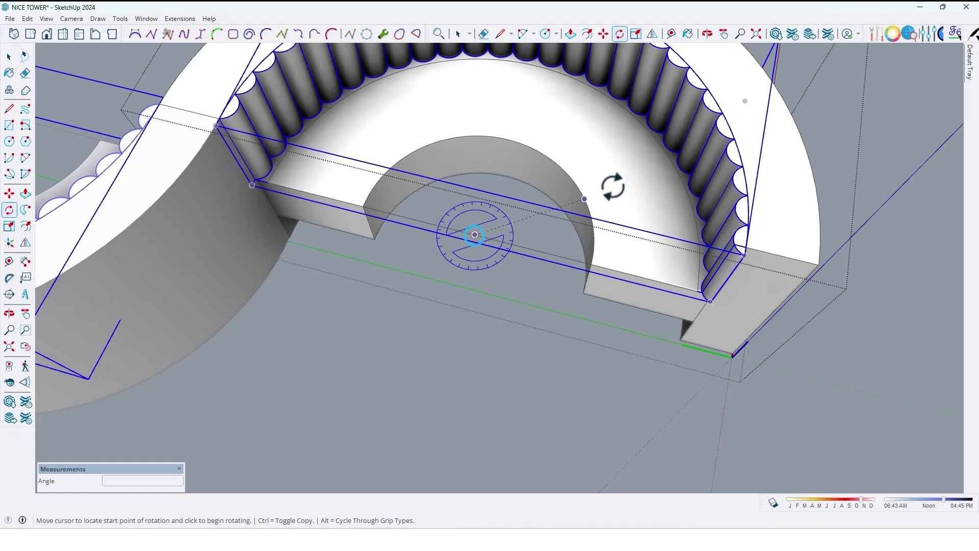
{"action": "scroll", "coordinate": [712, 294], "scroll_direction": "up", "scroll_amount": 3}
{"action": "left_click", "coordinate": [707, 290]}
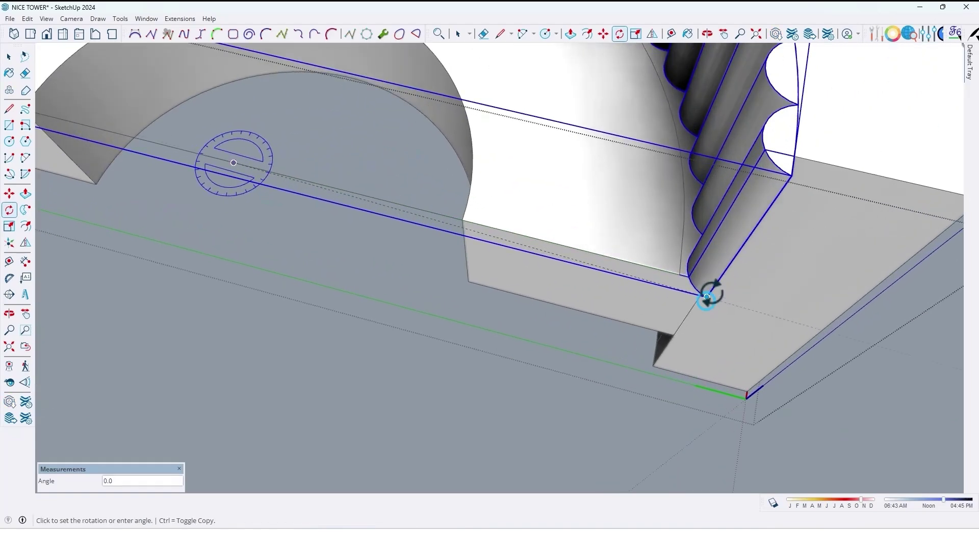
{"action": "left_click", "coordinate": [710, 282]}
{"action": "scroll", "coordinate": [616, 271], "scroll_direction": "down", "scroll_amount": 3}
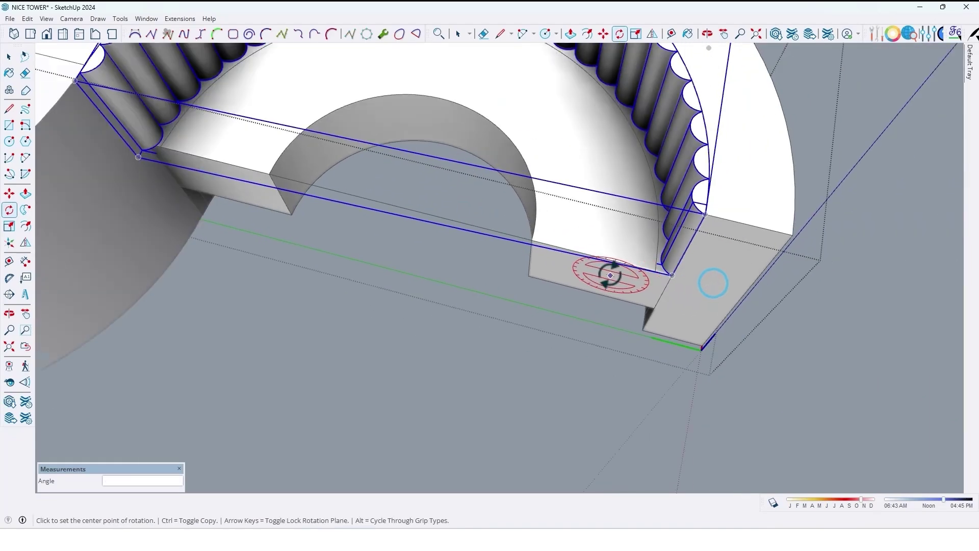
{"action": "middle_click_drag", "start_coordinate": [564, 281], "coordinate": [575, 284]}
{"action": "key", "text": "space"}
{"action": "left_click", "coordinate": [460, 349]}
Step: Open the bench component and its seat group for editing
{"action": "scroll", "coordinate": [408, 214], "scroll_direction": "up", "scroll_amount": 2}
{"action": "middle_click_drag", "start_coordinate": [408, 214], "coordinate": [410, 257], "text": "shift"}
{"action": "scroll", "coordinate": [411, 256], "scroll_direction": "down", "scroll_amount": 3}
{"action": "middle_click_drag", "start_coordinate": [476, 237], "coordinate": [497, 263]}
{"action": "scroll", "coordinate": [542, 238], "scroll_direction": "up", "scroll_amount": 3}
{"action": "middle_click_drag", "start_coordinate": [542, 237], "coordinate": [472, 252]}
{"action": "scroll", "coordinate": [489, 291], "scroll_direction": "down", "scroll_amount": 2}
{"action": "left_click", "coordinate": [488, 293]}
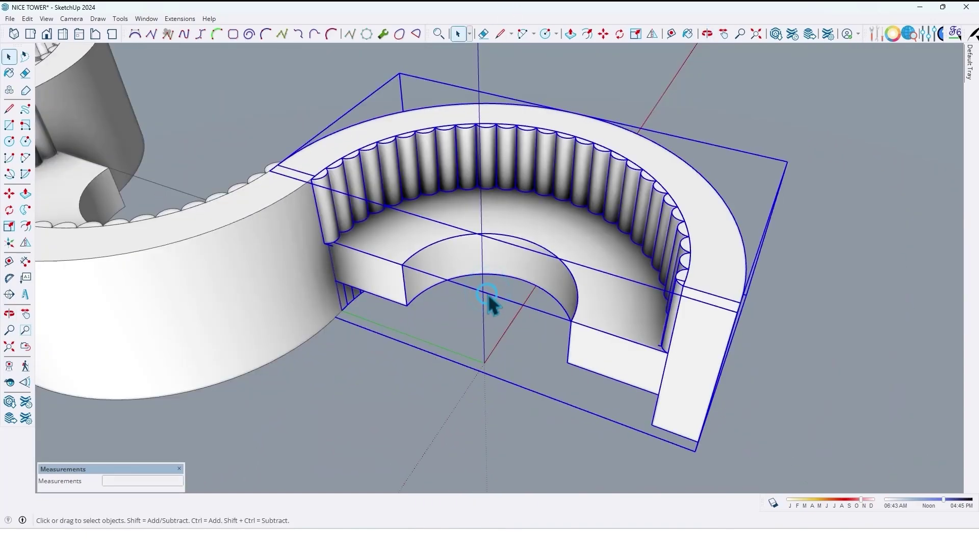
{"action": "double_click", "coordinate": [488, 293]}
{"action": "left_click", "coordinate": [488, 293]}
{"action": "triple_click", "coordinate": [488, 294]}
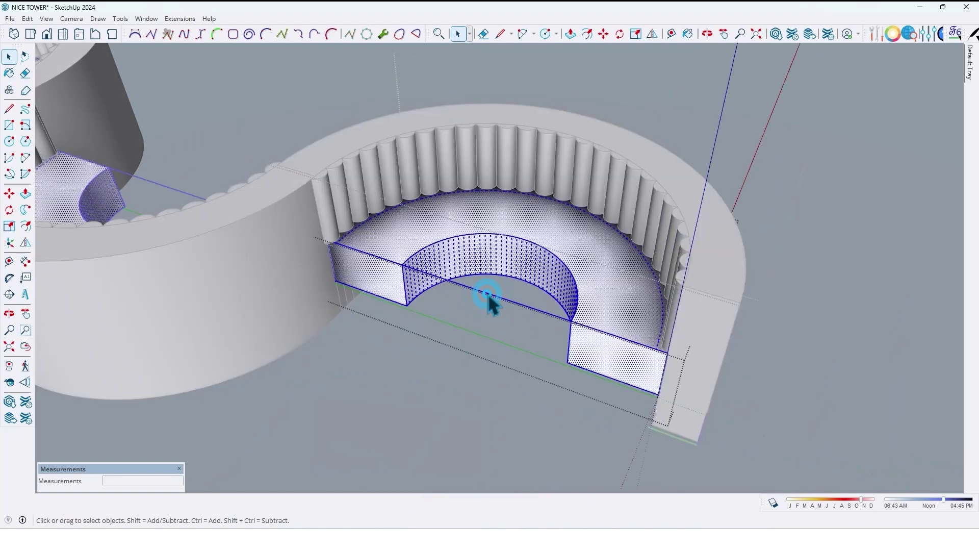
{"action": "left_click", "coordinate": [488, 294]}
{"action": "scroll", "coordinate": [489, 293], "scroll_direction": "down", "scroll_amount": 1}
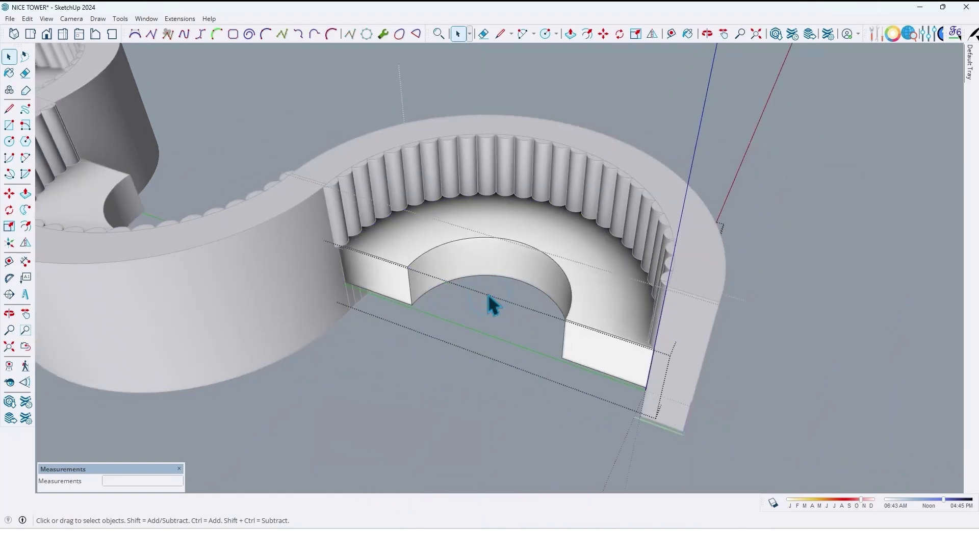
Step: Enable the Bevel plugin tools and bevel the seat's upper inner curved edge about 8.1 cm with 10 segments
{"action": "right_click", "coordinate": [289, 36]}
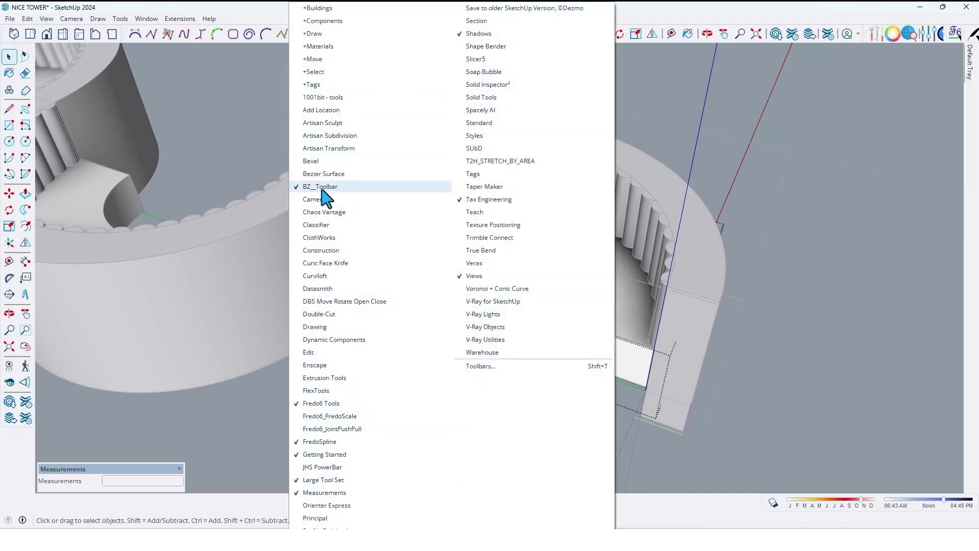
{"action": "left_click", "coordinate": [313, 163]}
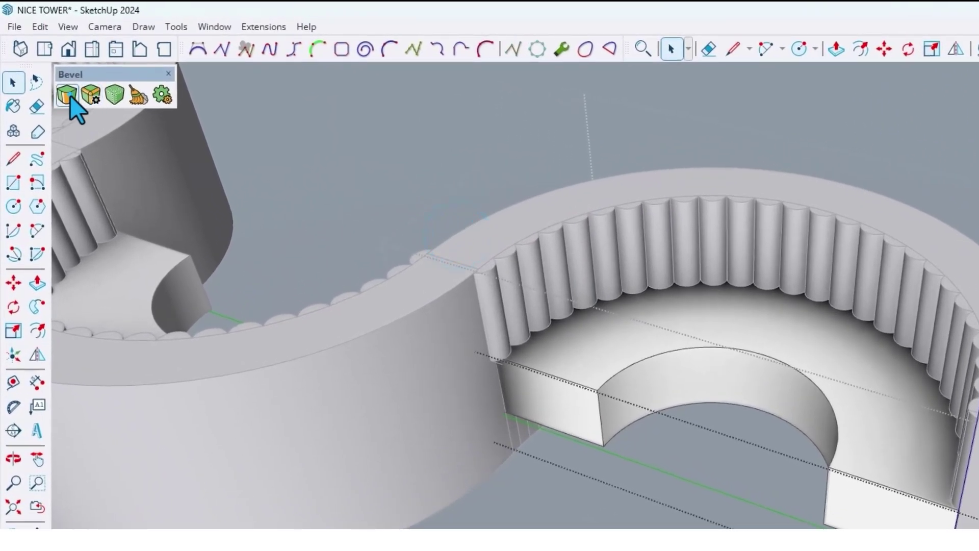
{"action": "left_click", "coordinate": [69, 96]}
{"action": "scroll", "coordinate": [635, 377], "scroll_direction": "up", "scroll_amount": 2}
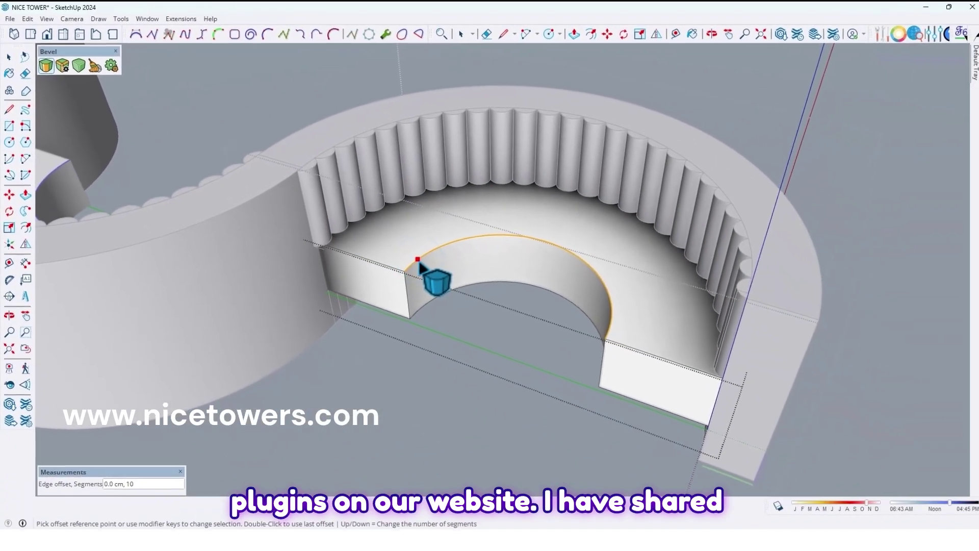
{"action": "left_click", "coordinate": [609, 378]}
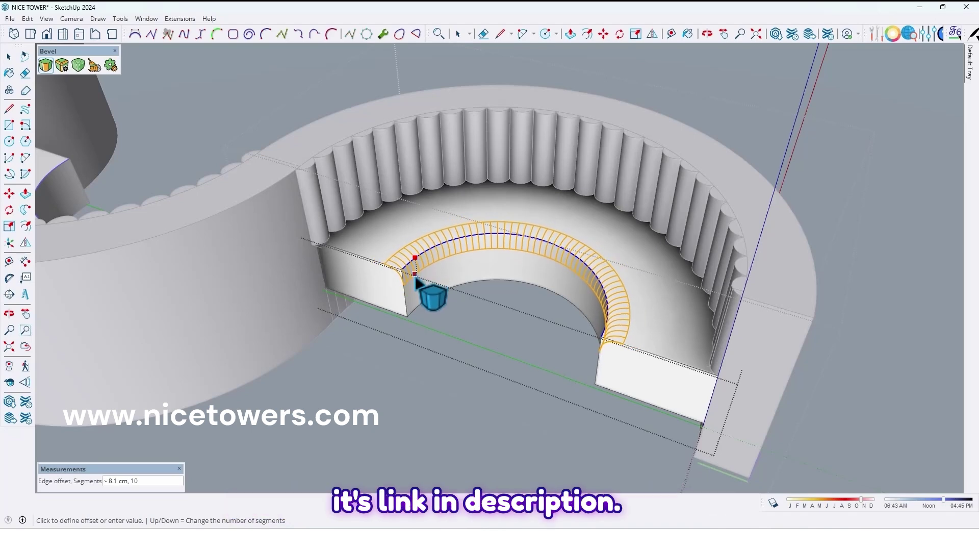
{"action": "left_click", "coordinate": [416, 276]}
Step: Bevel the seat's lower inner curved edge about 7.9 cm with 10 segments
{"action": "middle_click_drag", "start_coordinate": [503, 267], "coordinate": [485, 230]}
{"action": "scroll", "coordinate": [479, 265], "scroll_direction": "up", "scroll_amount": 2}
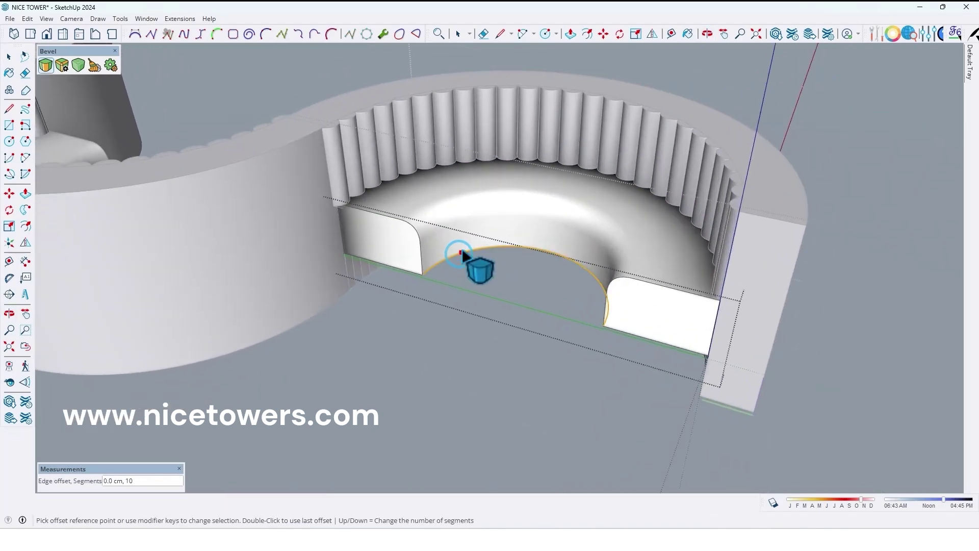
{"action": "left_click", "coordinate": [465, 244]}
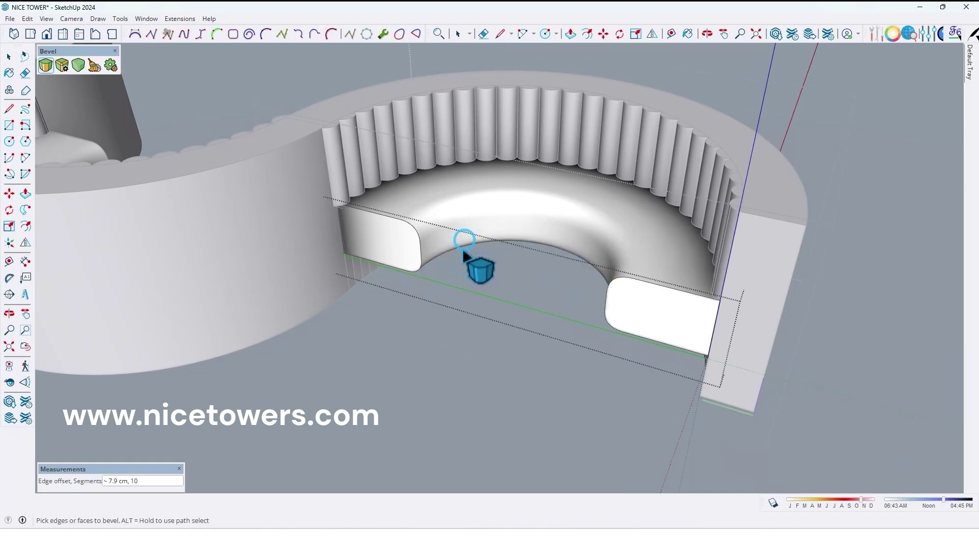
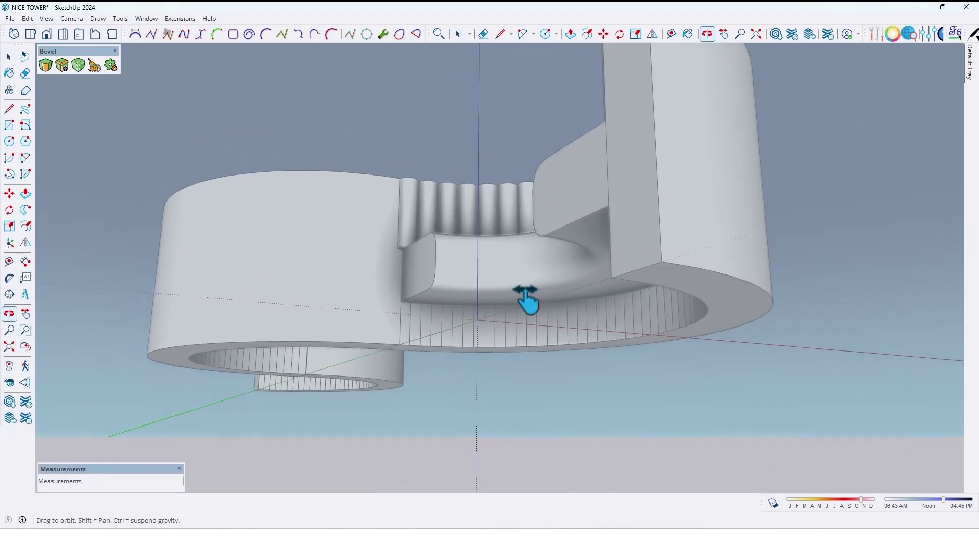
Step: Open the backrest group for editing at its underside, near the joint between the two mirrored halves
{"action": "scroll", "coordinate": [409, 206], "scroll_direction": "up", "scroll_amount": 3}
{"action": "middle_click_drag", "start_coordinate": [434, 291], "coordinate": [419, 395]}
{"action": "scroll", "coordinate": [423, 383], "scroll_direction": "up", "scroll_amount": 2}
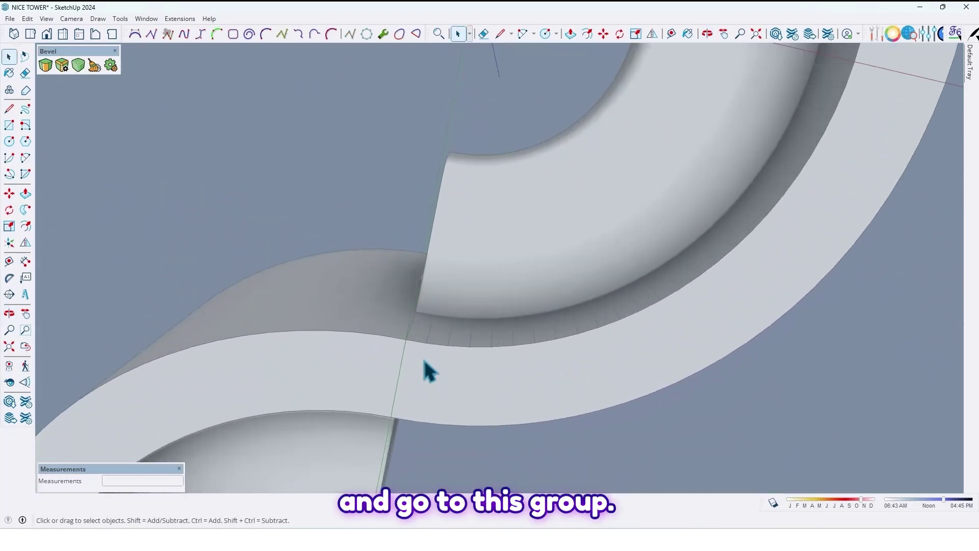
{"action": "left_click", "coordinate": [426, 376]}
{"action": "double_click", "coordinate": [425, 375]}
{"action": "scroll", "coordinate": [426, 382], "scroll_direction": "up", "scroll_amount": 2}
{"action": "triple_click", "coordinate": [423, 375]}
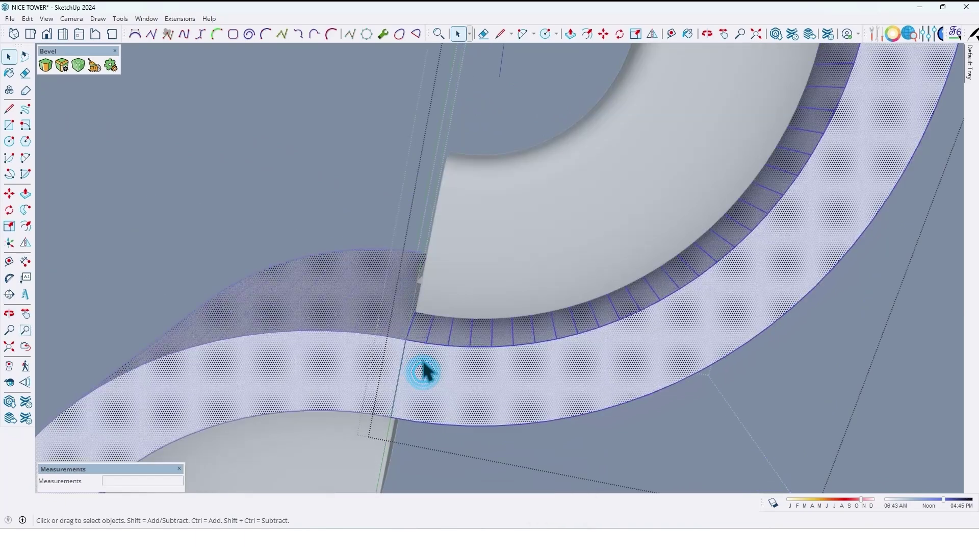
{"action": "scroll", "coordinate": [426, 373], "scroll_direction": "up", "scroll_amount": 2}
{"action": "middle_click_drag", "start_coordinate": [427, 371], "coordinate": [412, 348]}
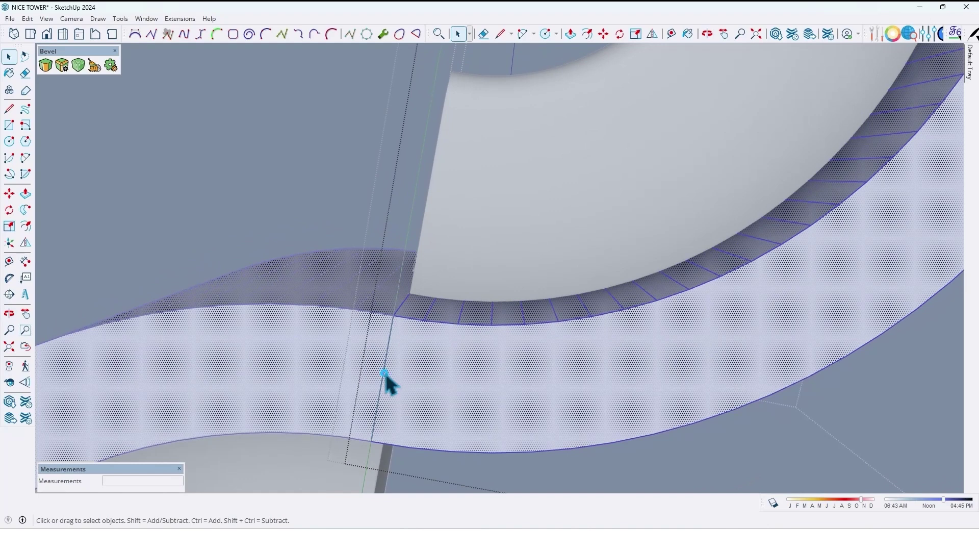
Step: Rotate a copy of the edge across the underside joint around the arc centre, a short distance along the backrest
{"action": "left_click", "coordinate": [384, 375]}
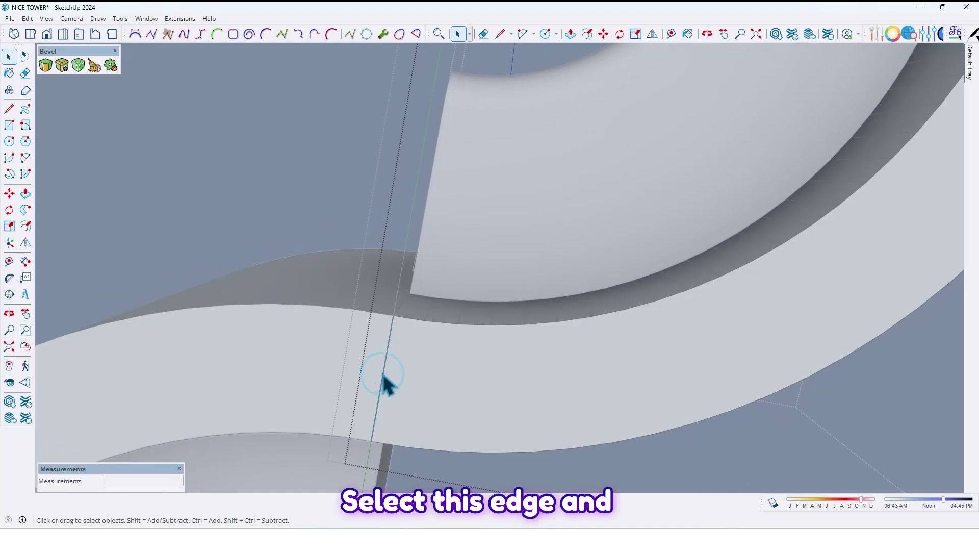
{"action": "key", "text": "q"}
{"action": "scroll", "coordinate": [383, 377], "scroll_direction": "down", "scroll_amount": 3}
{"action": "middle_click_drag", "start_coordinate": [383, 376], "coordinate": [411, 277]}
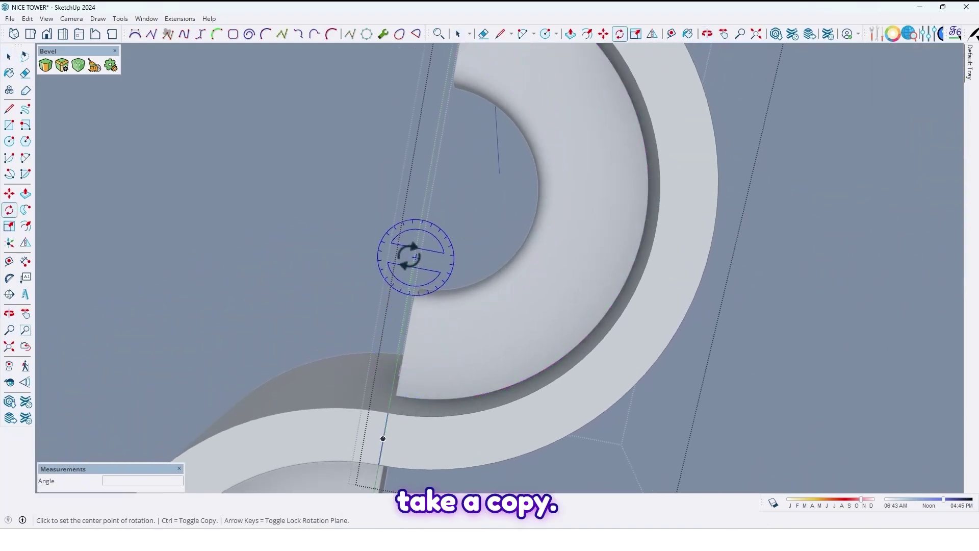
{"action": "left_click", "coordinate": [427, 190]}
{"action": "scroll", "coordinate": [388, 431], "scroll_direction": "up", "scroll_amount": 5}
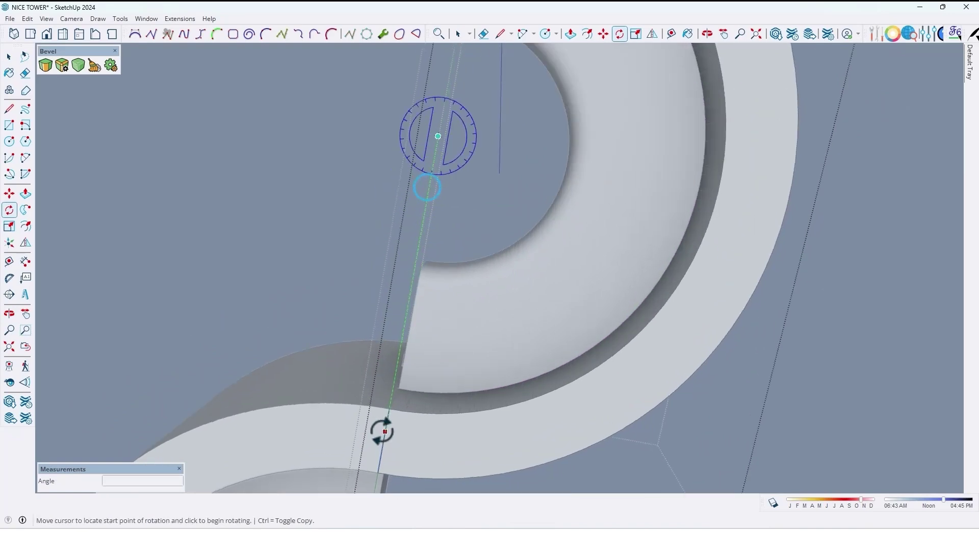
{"action": "left_click", "coordinate": [393, 389]}
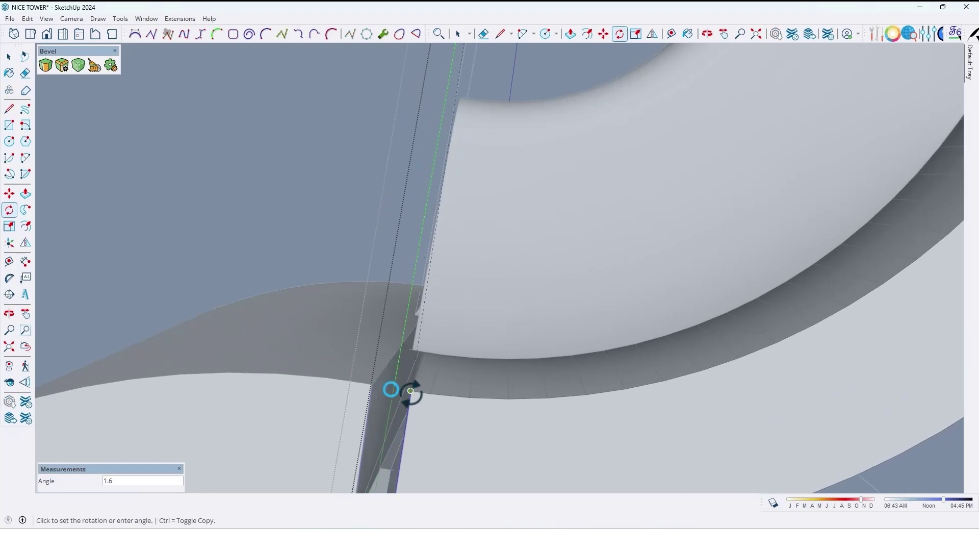
{"action": "key", "text": "ctrl"}
{"action": "middle_click_drag", "start_coordinate": [430, 392], "coordinate": [356, 340]}
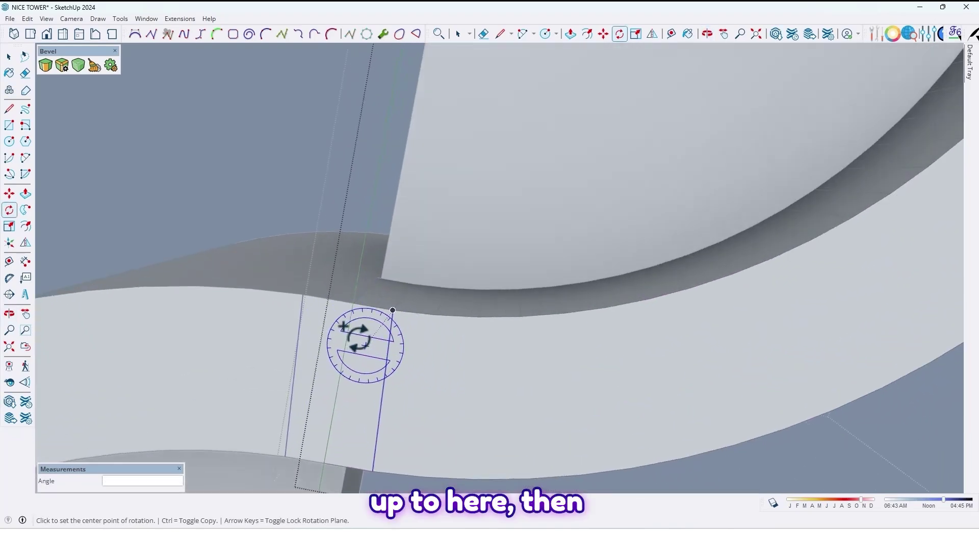
Step: Draw a half-circle arc with a bulge of about 4.7 cm between the inner ends of the joint edge and its copy
{"action": "key", "text": "a"}
{"action": "scroll", "coordinate": [373, 318], "scroll_direction": "up", "scroll_amount": 2}
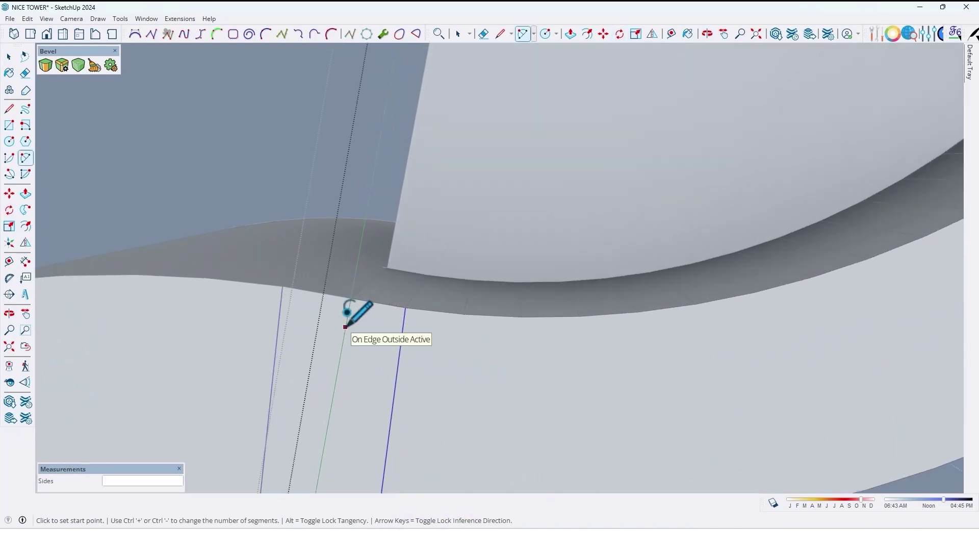
{"action": "left_click", "coordinate": [350, 298]}
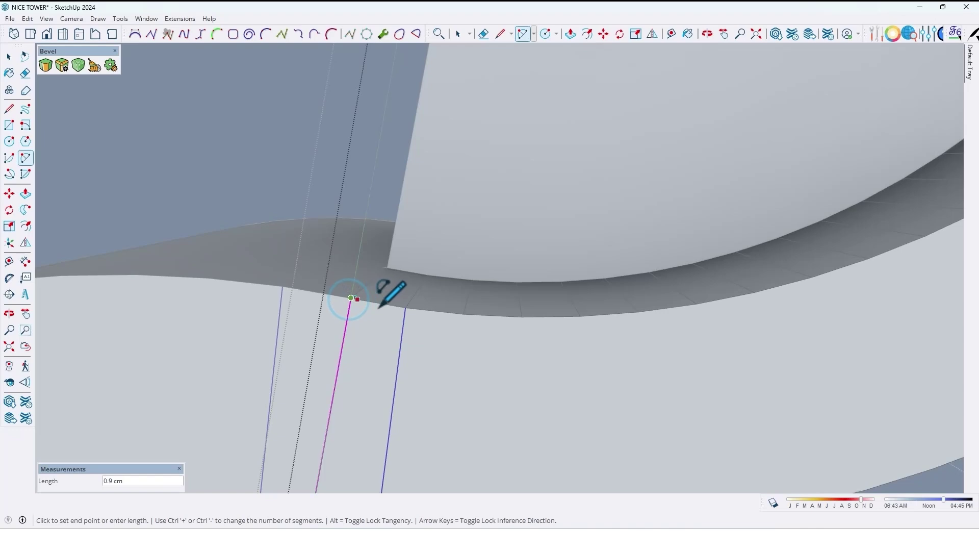
{"action": "left_click", "coordinate": [405, 308]}
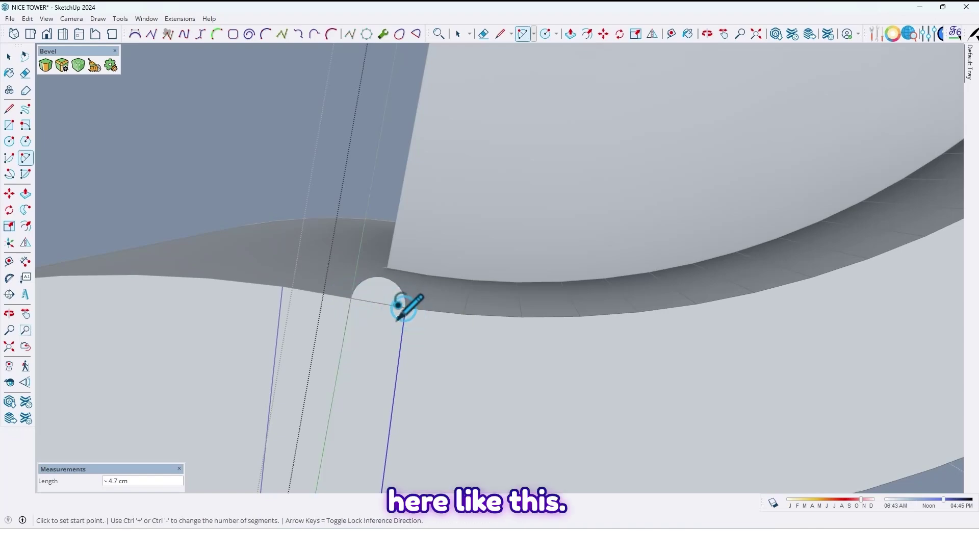
{"action": "key", "text": "space"}
Step: Group the half-circle face at the underside joint and convert the group into a component
{"action": "middle_click_drag", "start_coordinate": [389, 301], "coordinate": [388, 383]}
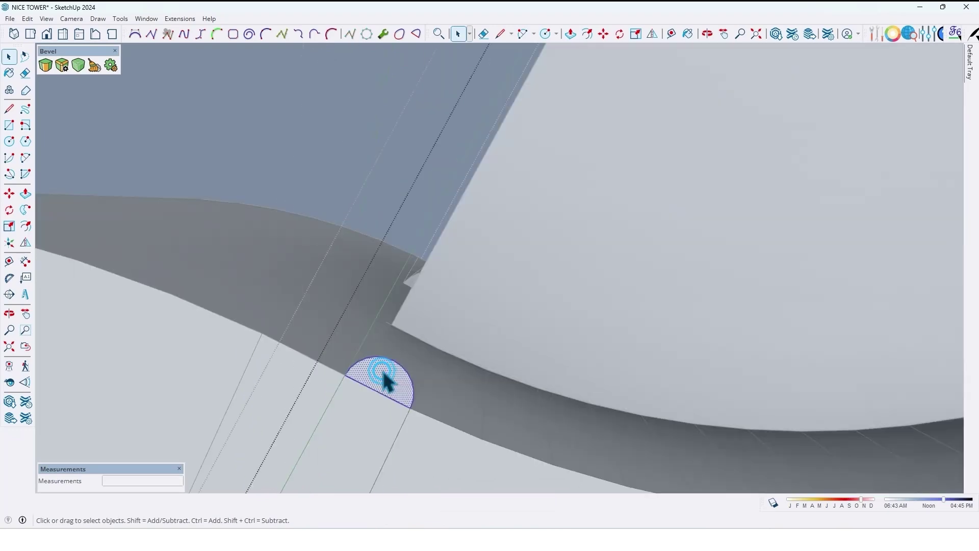
{"action": "right_click", "coordinate": [386, 382]}
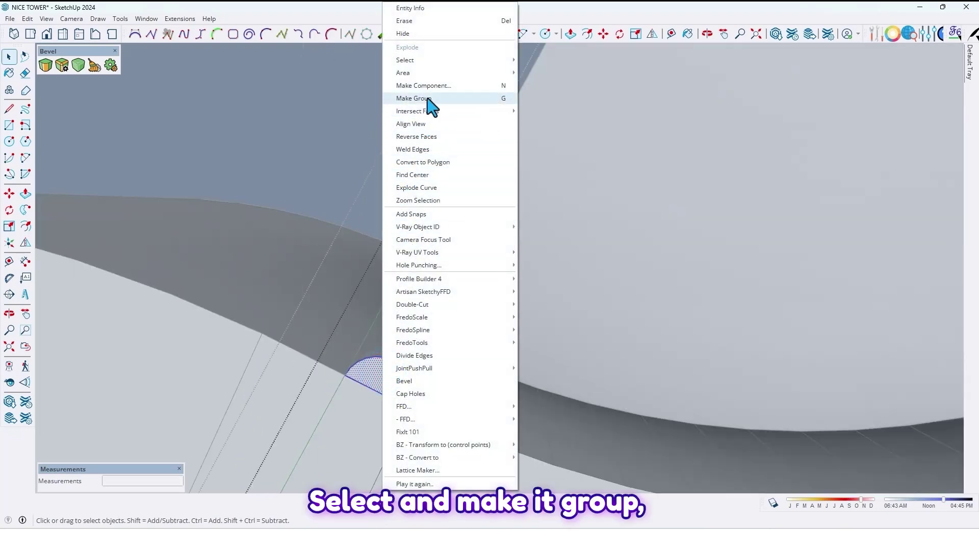
{"action": "left_click", "coordinate": [427, 98]}
{"action": "right_click", "coordinate": [377, 379]}
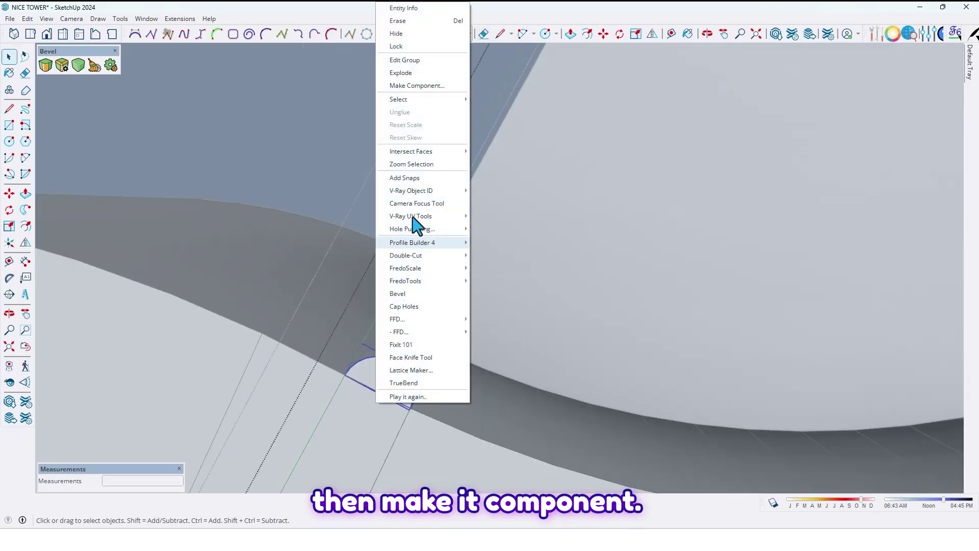
{"action": "left_click", "coordinate": [417, 85]}
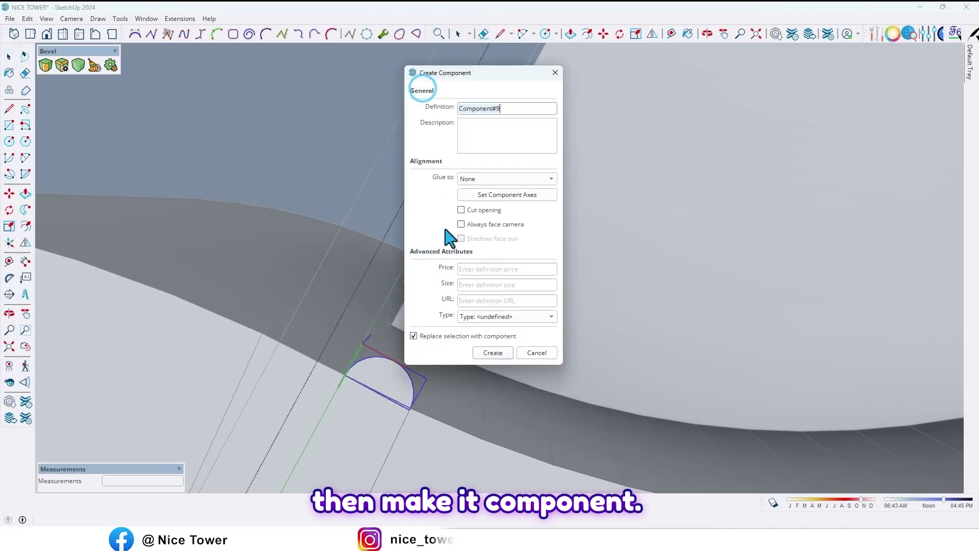
{"action": "left_click", "coordinate": [491, 356]}
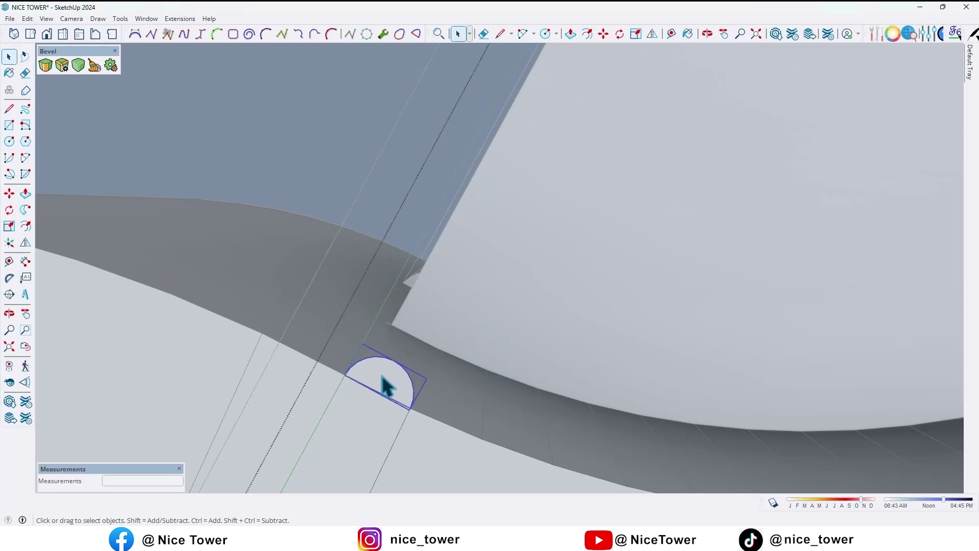
Step: Rotate a copy of the half-circle component around the arc centre, directly beside the original, and repeat it 52 times along the backrest's inner edge
{"action": "scroll", "coordinate": [382, 378], "scroll_direction": "down", "scroll_amount": 3}
{"action": "key", "text": "q"}
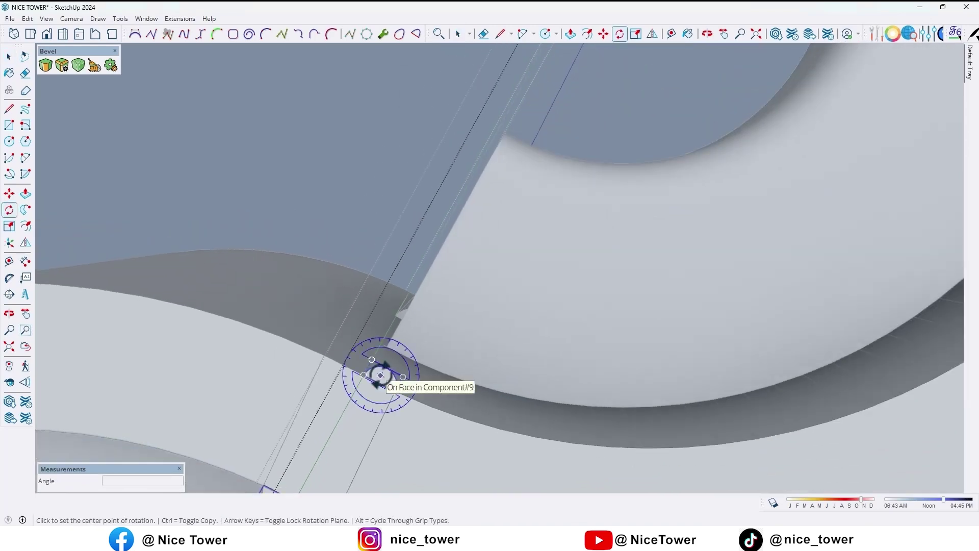
{"action": "scroll", "coordinate": [449, 275], "scroll_direction": "down", "scroll_amount": 1}
{"action": "middle_click_drag", "start_coordinate": [456, 254], "coordinate": [455, 317]}
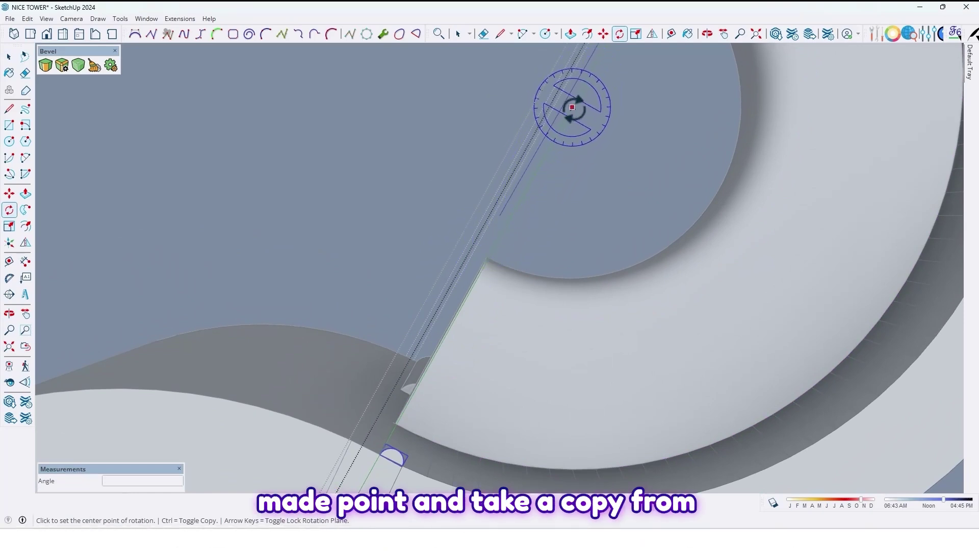
{"action": "middle_click_drag", "start_coordinate": [527, 188], "coordinate": [498, 255]}
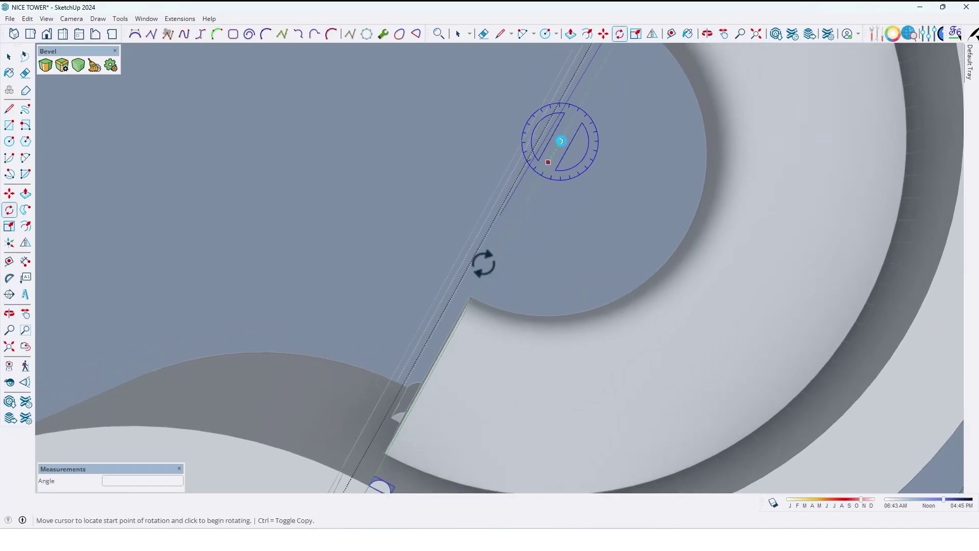
{"action": "middle_click_drag", "start_coordinate": [467, 337], "coordinate": [453, 310]}
{"action": "scroll", "coordinate": [422, 415], "scroll_direction": "up", "scroll_amount": 7}
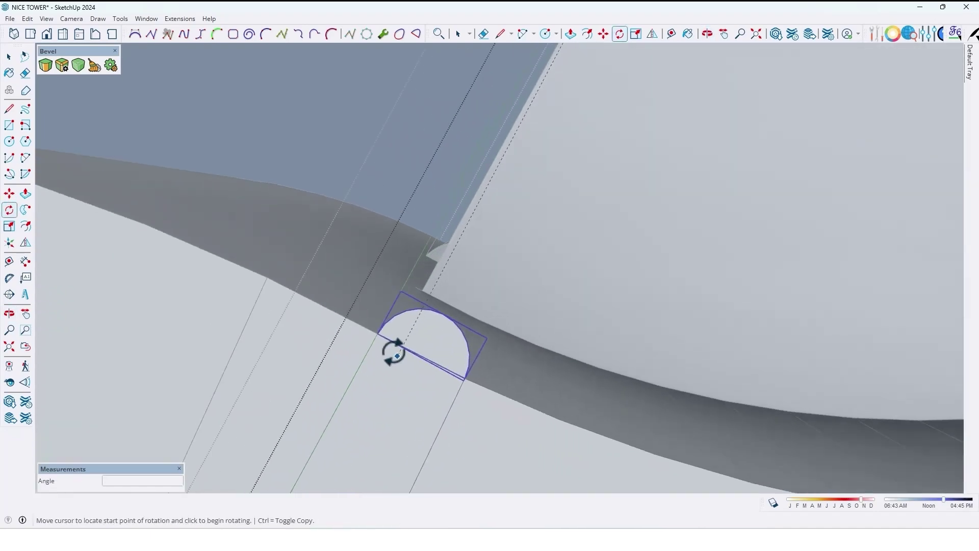
{"action": "key", "text": "ctrl"}
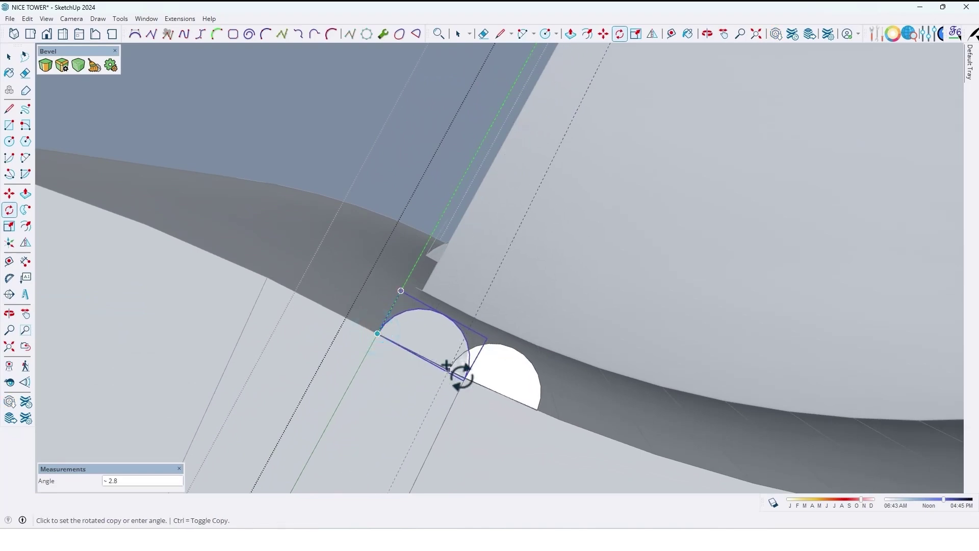
{"action": "left_click", "coordinate": [444, 376]}
{"action": "scroll", "coordinate": [416, 373], "scroll_direction": "down", "scroll_amount": 5}
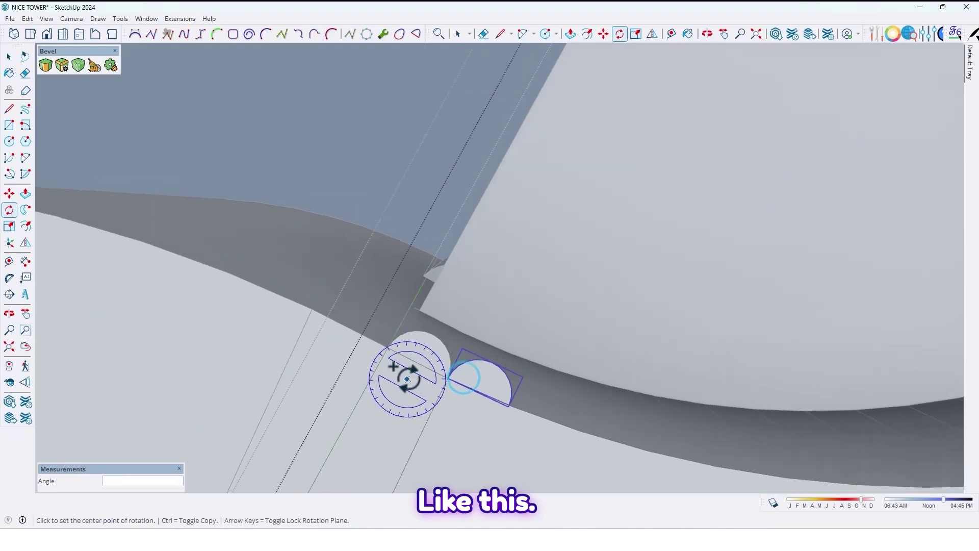
{"action": "scroll", "coordinate": [420, 372], "scroll_direction": "down", "scroll_amount": 3}
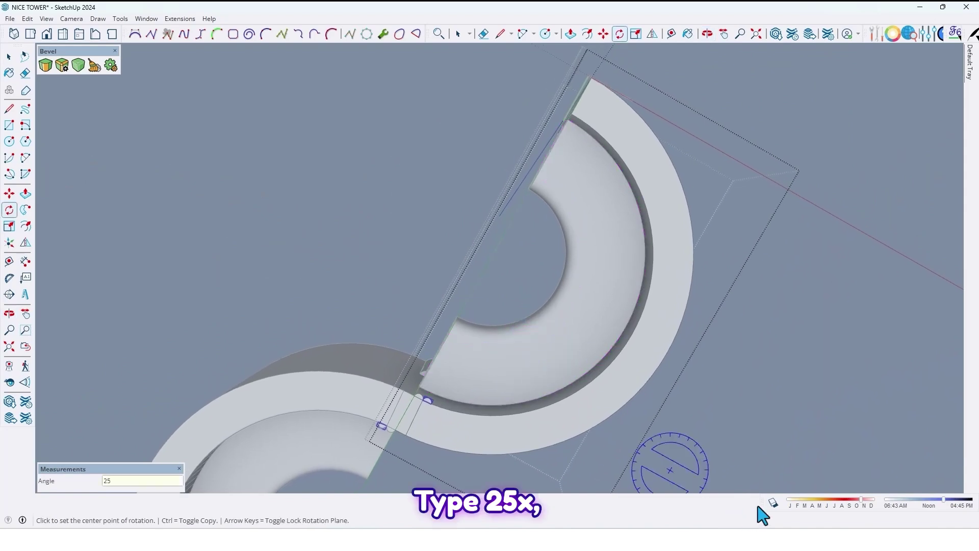
{"action": "type", "text": "52X"}
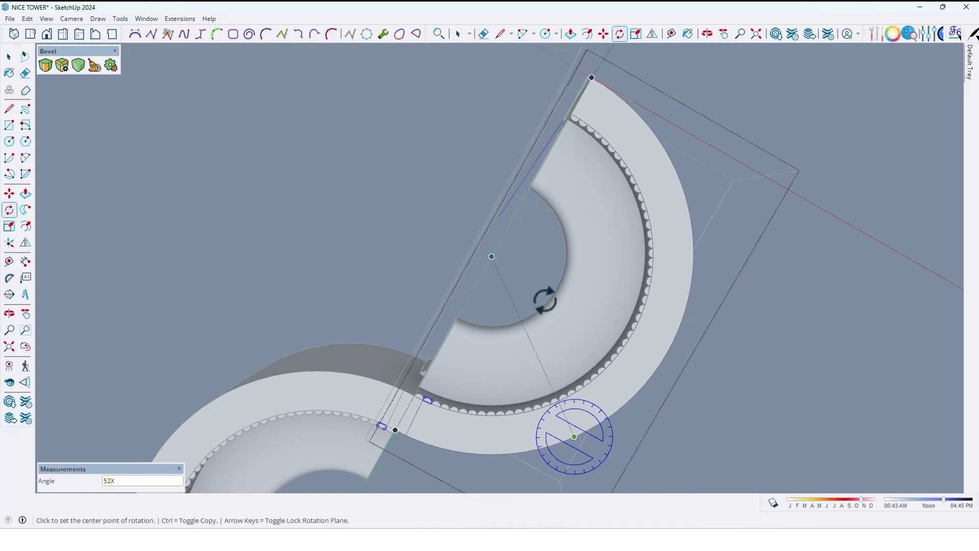
Step: Extrude the half-circle component's face 20 cm up to the seat's underside to form the lower ribs, and leave the component
{"action": "middle_click_drag", "start_coordinate": [544, 286], "coordinate": [560, 523]}
{"action": "middle_click_drag", "start_coordinate": [544, 467], "coordinate": [551, 224]}
{"action": "scroll", "coordinate": [505, 329], "scroll_direction": "up", "scroll_amount": 7}
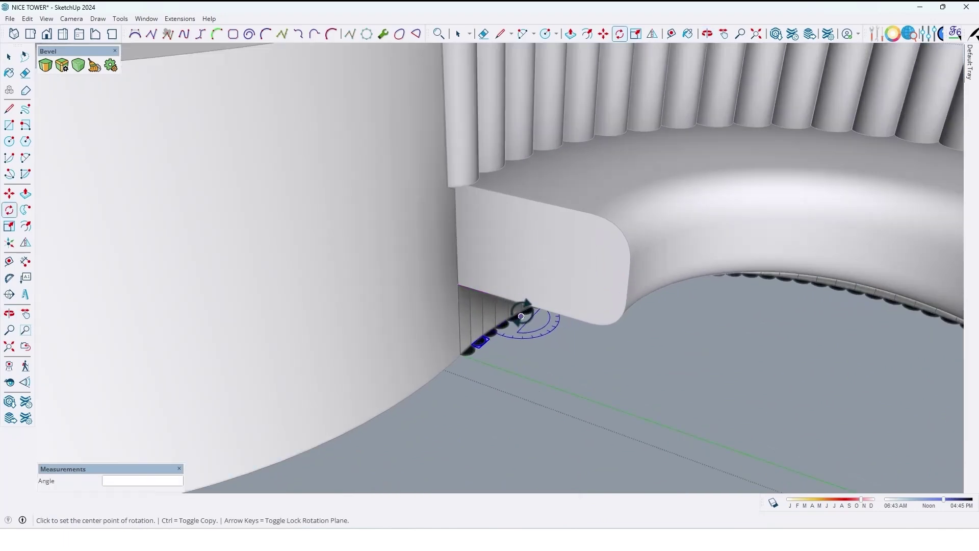
{"action": "key", "text": "space"}
{"action": "double_click", "coordinate": [449, 367]}
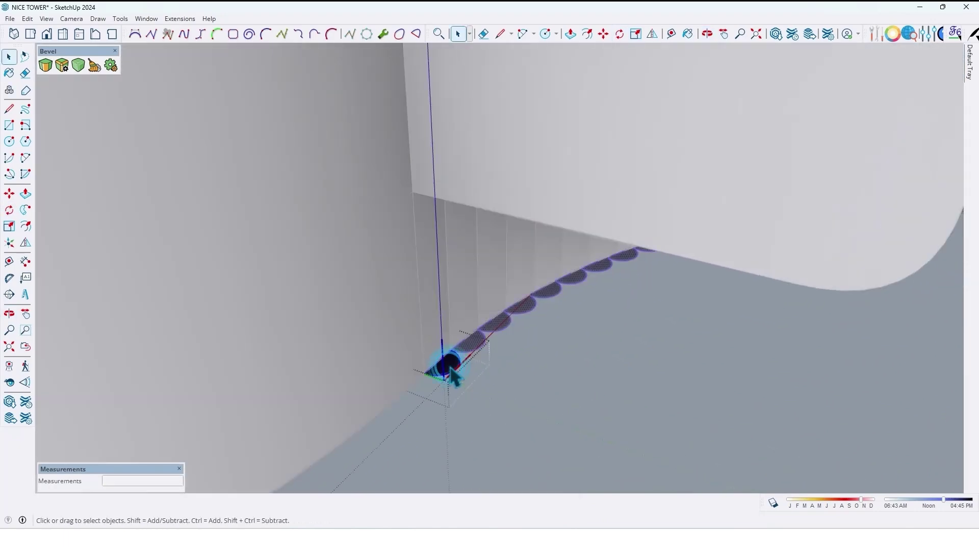
{"action": "key", "text": "p"}
{"action": "left_click", "coordinate": [447, 378]}
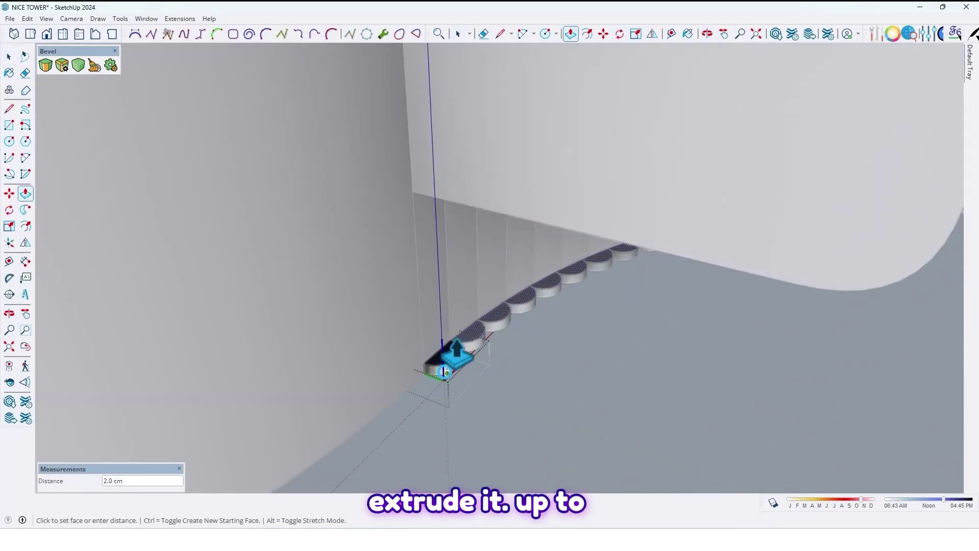
{"action": "left_click", "coordinate": [413, 193]}
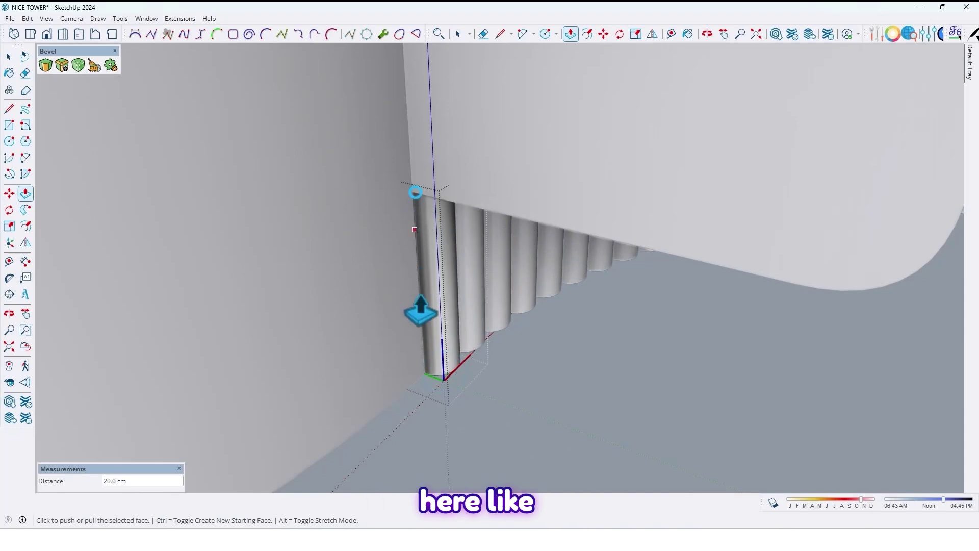
{"action": "scroll", "coordinate": [420, 294], "scroll_direction": "down", "scroll_amount": 6}
{"action": "key", "text": "space"}
{"action": "left_click", "coordinate": [522, 359]}
{"action": "scroll", "coordinate": [518, 329], "scroll_direction": "down", "scroll_amount": 5}
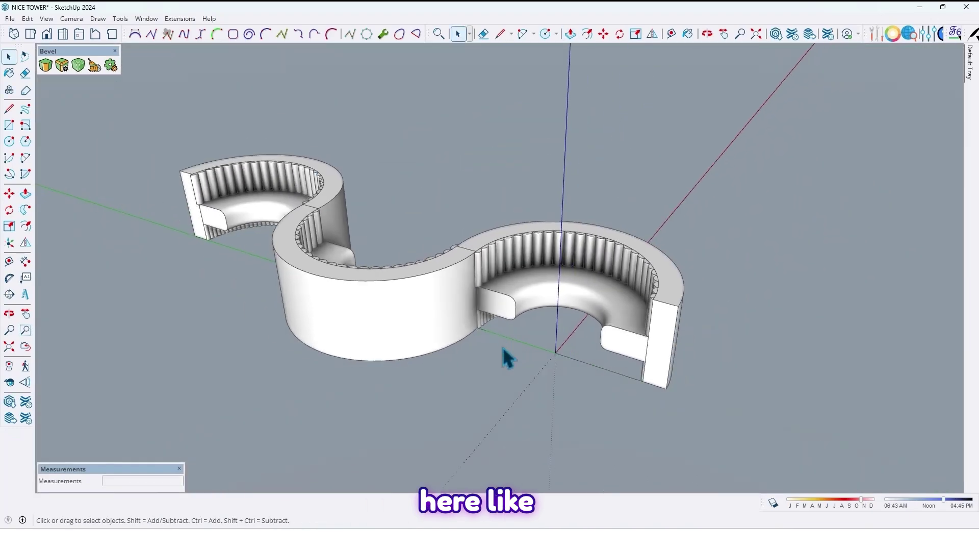
Step: Open the backrest for editing at its underside and erase the leftover construction edge across the face near the joint
{"action": "middle_click_drag", "start_coordinate": [507, 361], "coordinate": [534, 305]}
{"action": "scroll", "coordinate": [560, 332], "scroll_direction": "up", "scroll_amount": 5}
{"action": "scroll", "coordinate": [512, 238], "scroll_direction": "up", "scroll_amount": 4}
{"action": "scroll", "coordinate": [535, 229], "scroll_direction": "up", "scroll_amount": 1}
{"action": "scroll", "coordinate": [579, 206], "scroll_direction": "up", "scroll_amount": 2}
{"action": "middle_click_drag", "start_coordinate": [580, 206], "coordinate": [640, 223], "text": "shift"}
{"action": "scroll", "coordinate": [641, 223], "scroll_direction": "down", "scroll_amount": 2}
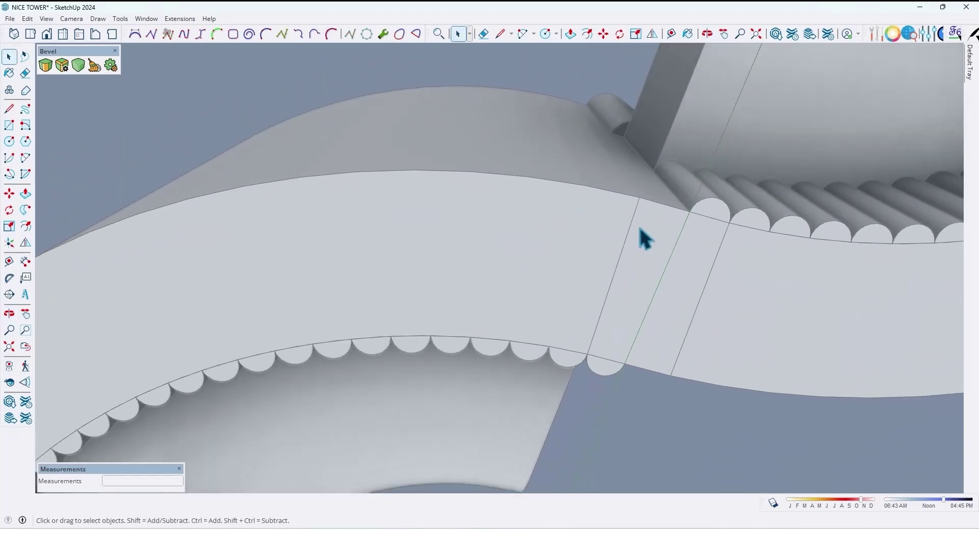
{"action": "left_click", "coordinate": [636, 233]}
{"action": "double_click", "coordinate": [636, 234]}
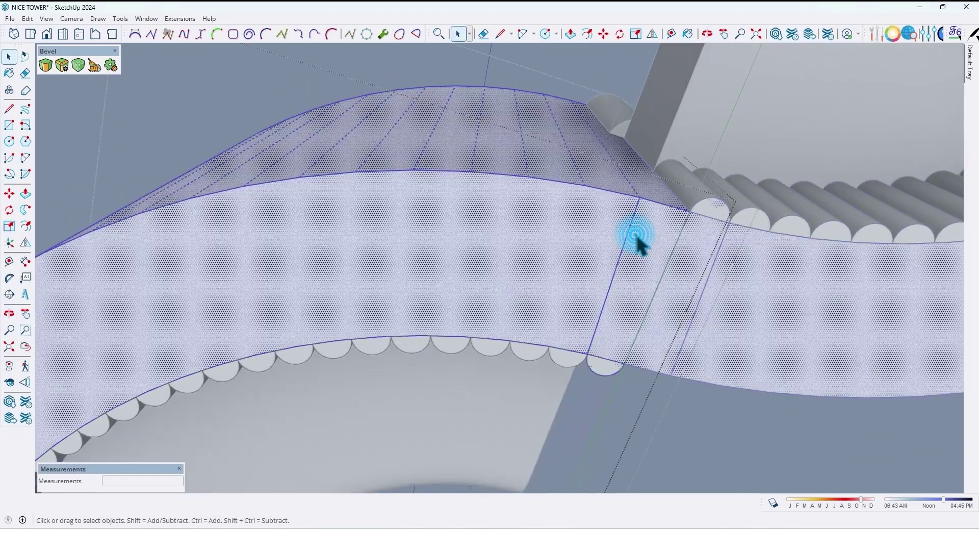
{"action": "key", "text": "e"}
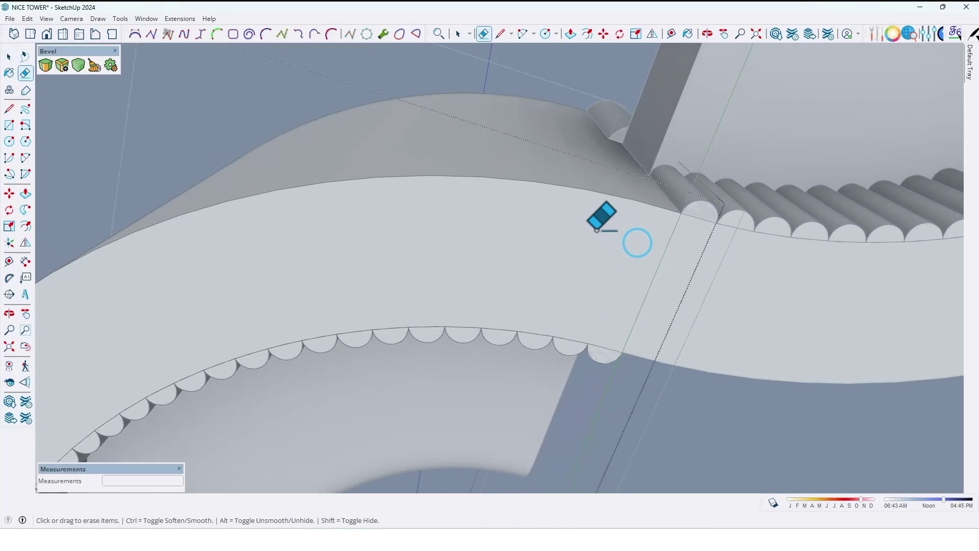
Step: Offset the outer curved edge of the backrest's underside inward by 4 cm
{"action": "middle_click_drag", "start_coordinate": [601, 212], "coordinate": [477, 210]}
{"action": "key", "text": "f"}
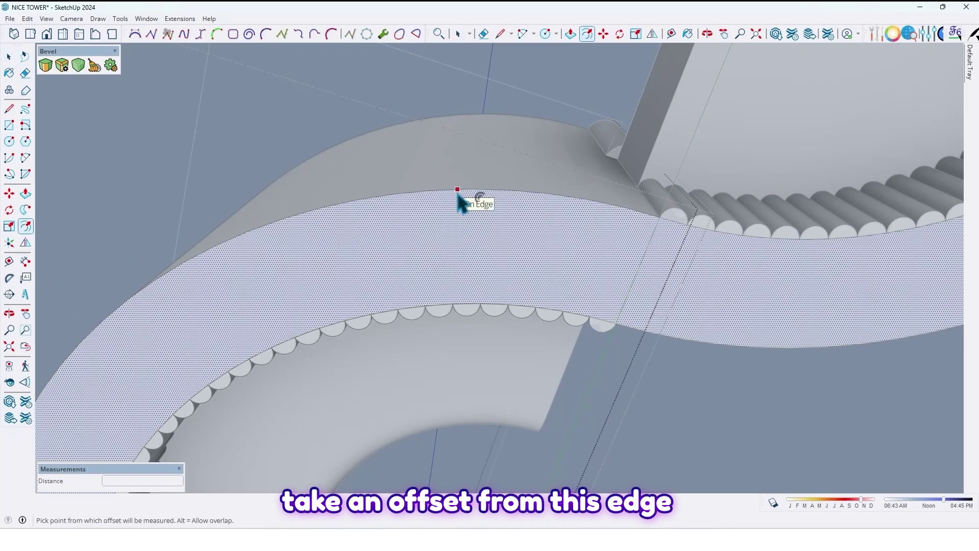
{"action": "left_click", "coordinate": [462, 190]}
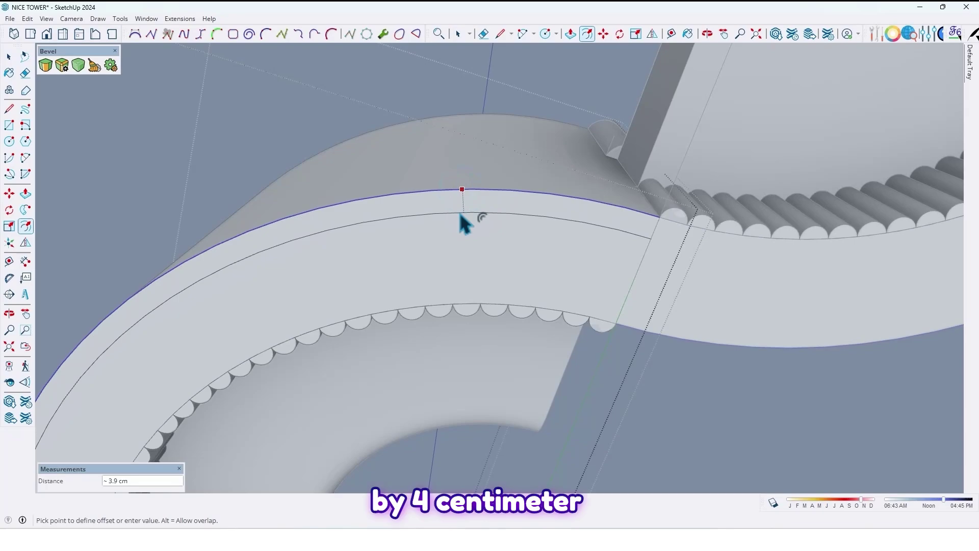
{"action": "type", "text": "4"}
{"action": "key", "text": "Return"}
{"action": "key", "text": "space"}
{"action": "left_click", "coordinate": [460, 213]}
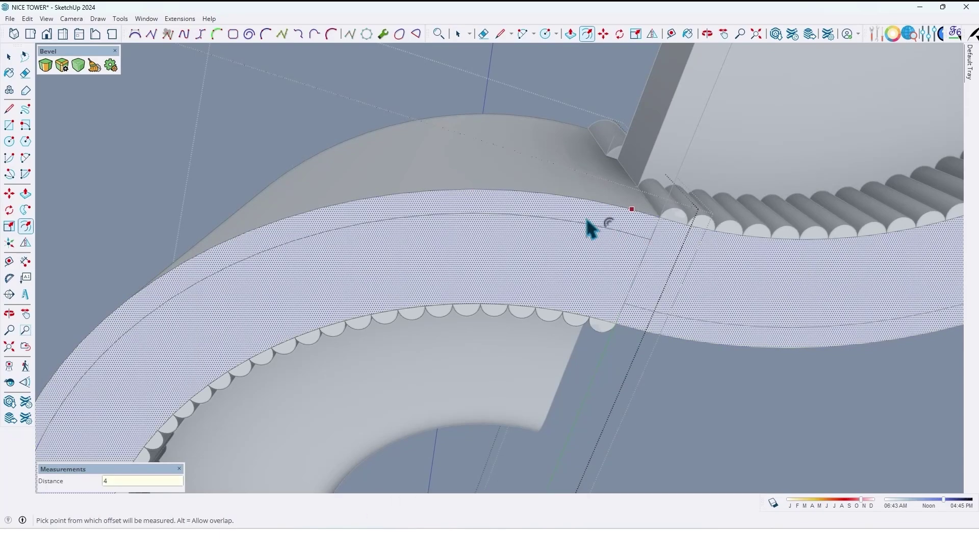
Step: Draw a short line from the offset curve's end to the joint edge to separate the outer strip from the underside face
{"action": "scroll", "coordinate": [587, 227], "scroll_direction": "up", "scroll_amount": 4}
{"action": "scroll", "coordinate": [663, 256], "scroll_direction": "down", "scroll_amount": 1}
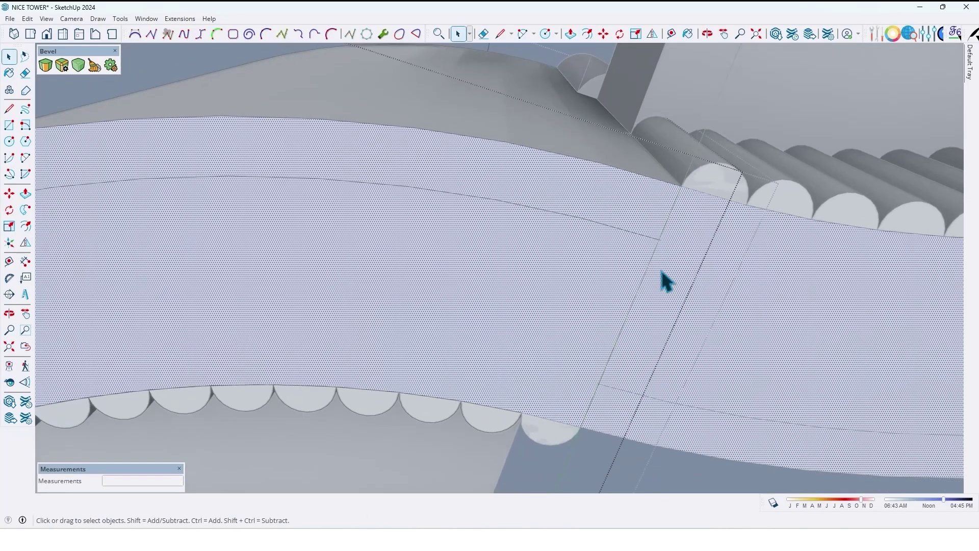
{"action": "scroll", "coordinate": [673, 239], "scroll_direction": "up", "scroll_amount": 2}
{"action": "scroll", "coordinate": [669, 253], "scroll_direction": "down", "scroll_amount": 7}
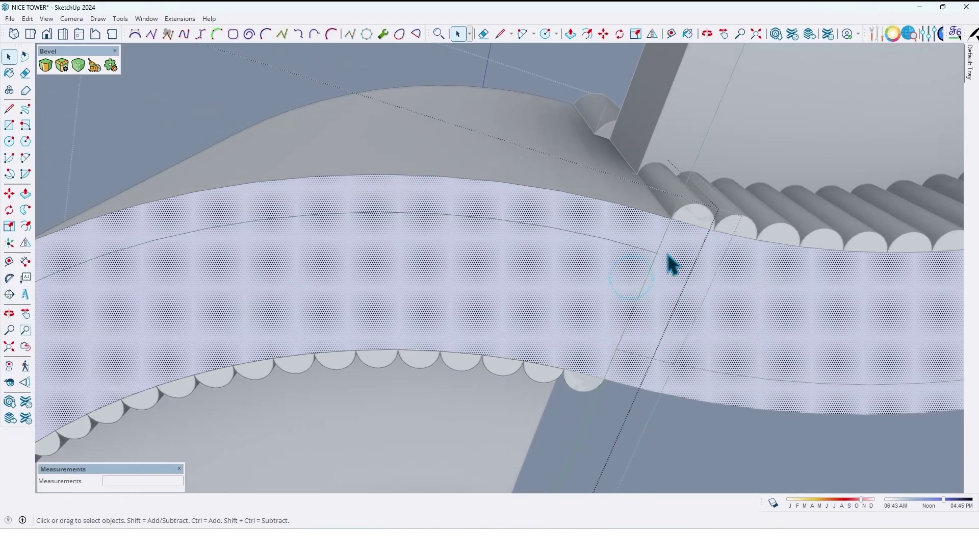
{"action": "middle_click_drag", "start_coordinate": [285, 480], "coordinate": [447, 285], "text": "shift"}
{"action": "middle_click_drag", "start_coordinate": [572, 462], "coordinate": [585, 280], "text": "shift"}
{"action": "scroll", "coordinate": [595, 283], "scroll_direction": "up", "scroll_amount": 9}
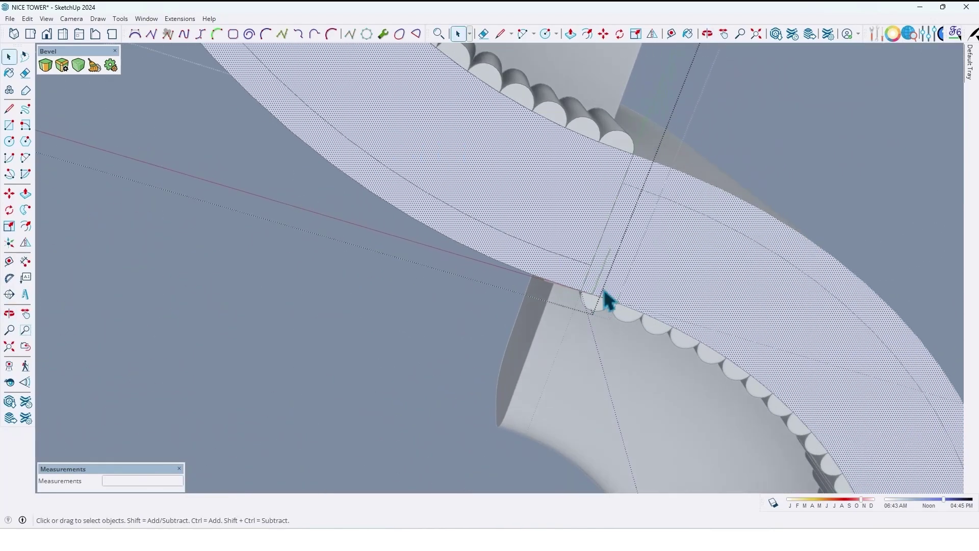
{"action": "scroll", "coordinate": [584, 264], "scroll_direction": "up", "scroll_amount": 3}
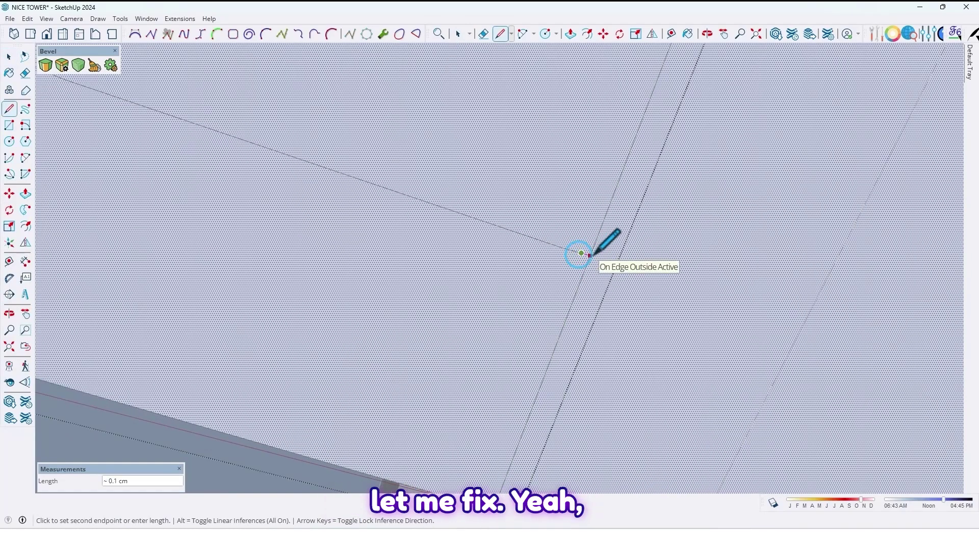
{"action": "left_click", "coordinate": [579, 253]}
{"action": "scroll", "coordinate": [573, 262], "scroll_direction": "down", "scroll_amount": 5}
{"action": "scroll", "coordinate": [550, 282], "scroll_direction": "down", "scroll_amount": 4}
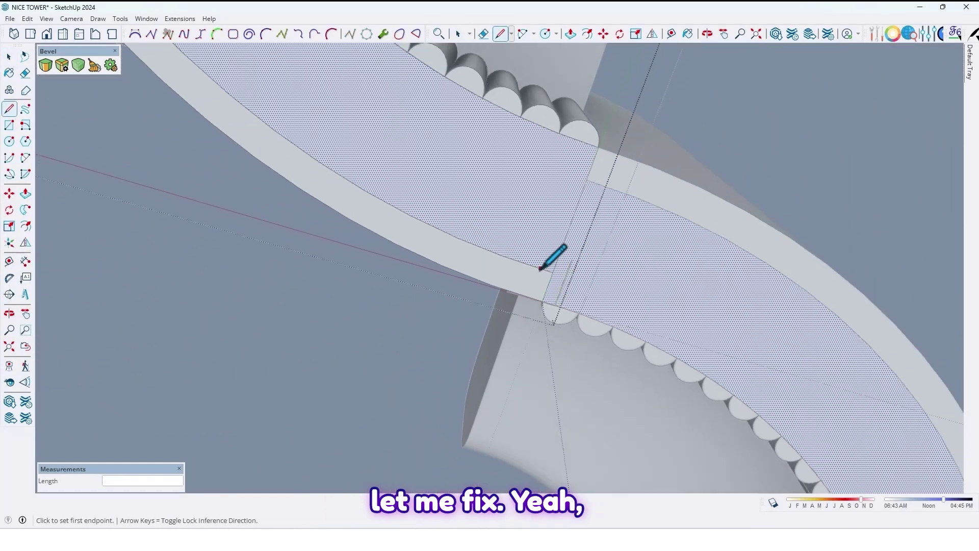
Step: Draw a half-circle arc on the end segment of the backrest's offset curve beside the joint, bulging outward into the strip
{"action": "mouse_move", "coordinate": [482, 265]}
{"action": "middle_mouse_down"}
{"action": "mouse_move", "coordinate": [573, 328]}
{"action": "mouse_move", "coordinate": [557, 280]}
{"action": "mouse_move", "coordinate": [581, 367]}
{"action": "middle_mouse_up"}
{"action": "scroll", "coordinate": [584, 365], "scroll_direction": "down", "scroll_amount": 3}
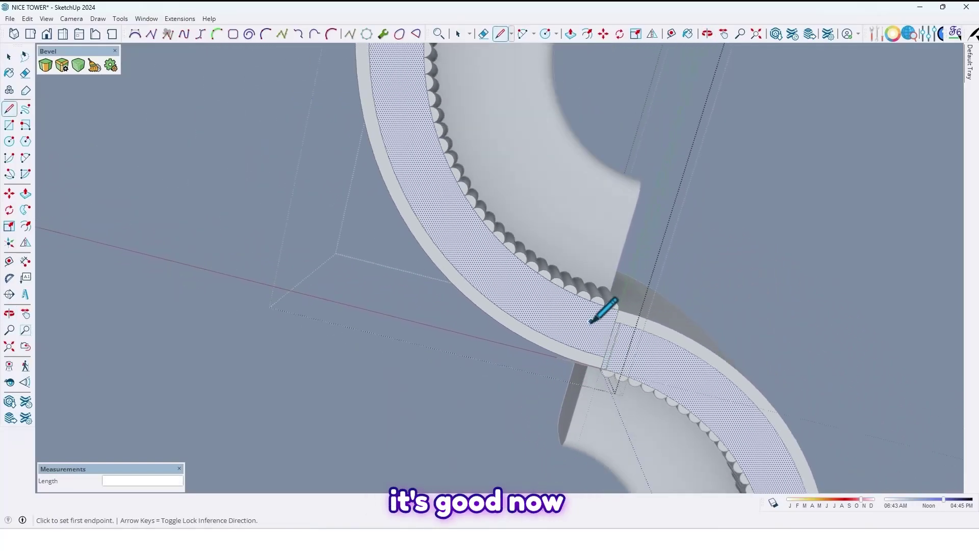
{"action": "middle_click_drag", "start_coordinate": [620, 130], "coordinate": [536, 350], "text": "shift"}
{"action": "mouse_move", "coordinate": [633, 77]}
{"action": "middle_mouse_down", "text": "shift"}
{"action": "mouse_move", "coordinate": [608, 219]}
{"action": "mouse_move", "coordinate": [619, 218]}
{"action": "middle_mouse_up", "text": "shift"}
{"action": "scroll", "coordinate": [606, 180], "scroll_direction": "up", "scroll_amount": 3}
{"action": "scroll", "coordinate": [672, 164], "scroll_direction": "up", "scroll_amount": 3}
{"action": "key", "text": "a"}
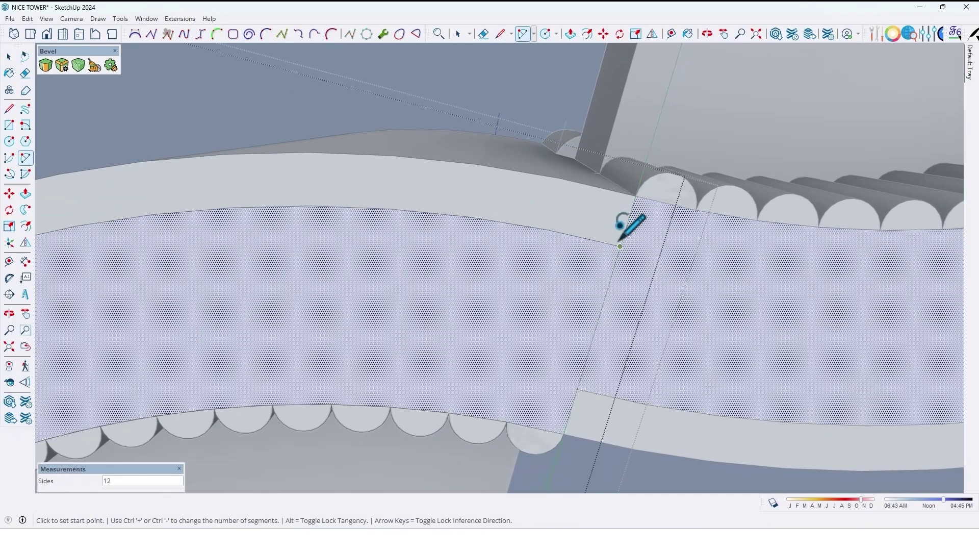
{"action": "scroll", "coordinate": [622, 247], "scroll_direction": "up", "scroll_amount": 5}
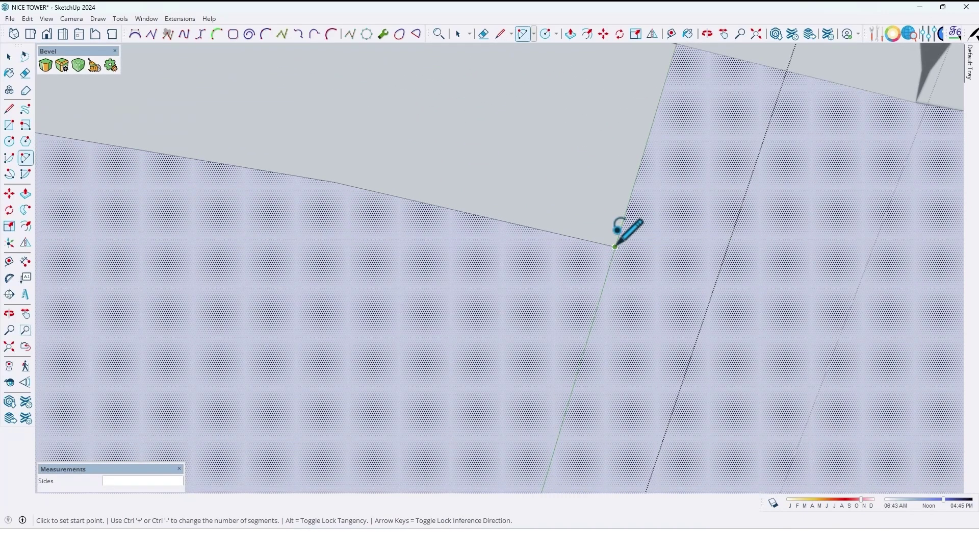
{"action": "left_click", "coordinate": [618, 246]}
{"action": "scroll", "coordinate": [363, 173], "scroll_direction": "down", "scroll_amount": 5}
{"action": "middle_click_drag", "start_coordinate": [343, 173], "coordinate": [385, 215]}
{"action": "scroll", "coordinate": [385, 216], "scroll_direction": "up", "scroll_amount": 3}
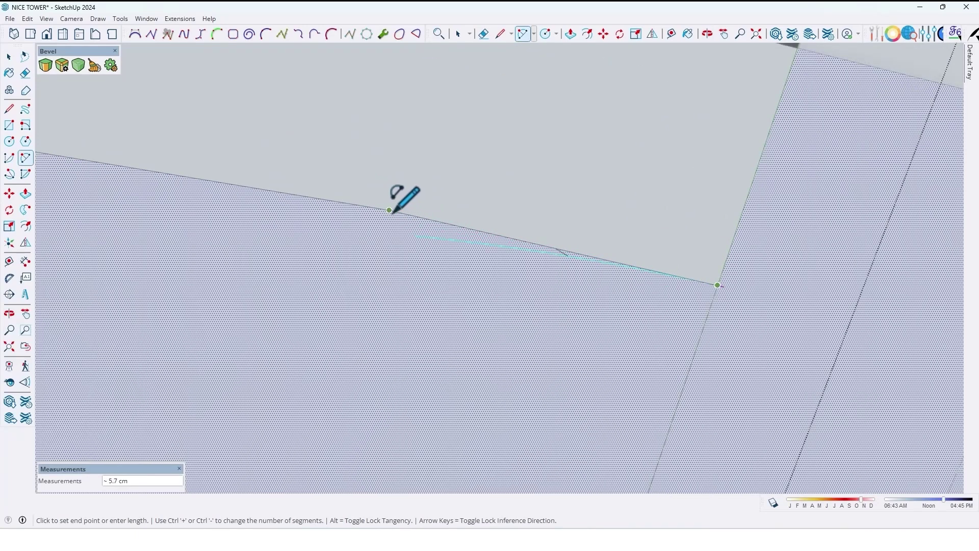
{"action": "left_click", "coordinate": [389, 210]}
{"action": "scroll", "coordinate": [503, 114], "scroll_direction": "down", "scroll_amount": 5}
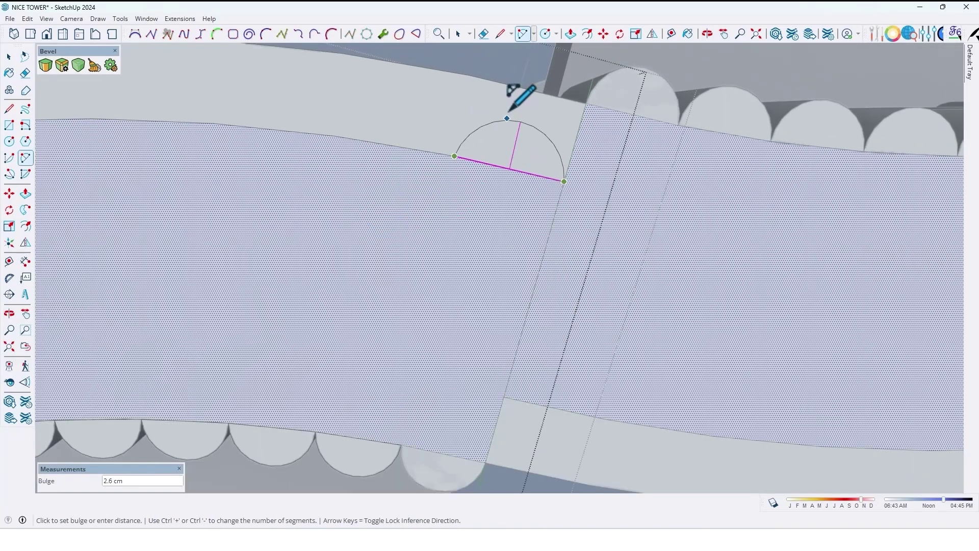
{"action": "middle_click_drag", "start_coordinate": [520, 92], "coordinate": [507, 157]}
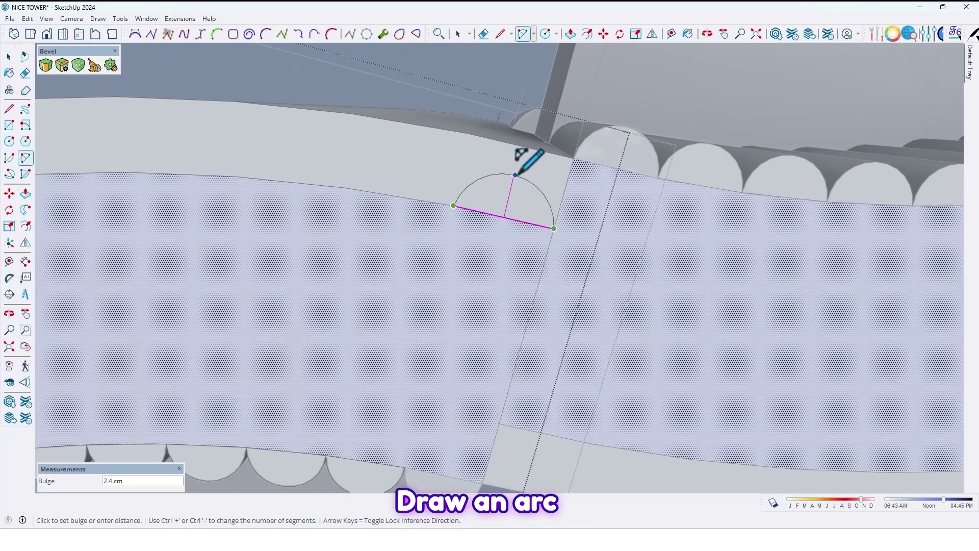
{"action": "left_click", "coordinate": [516, 171]}
{"action": "scroll", "coordinate": [507, 182], "scroll_direction": "down", "scroll_amount": 3}
{"action": "key", "text": "space"}
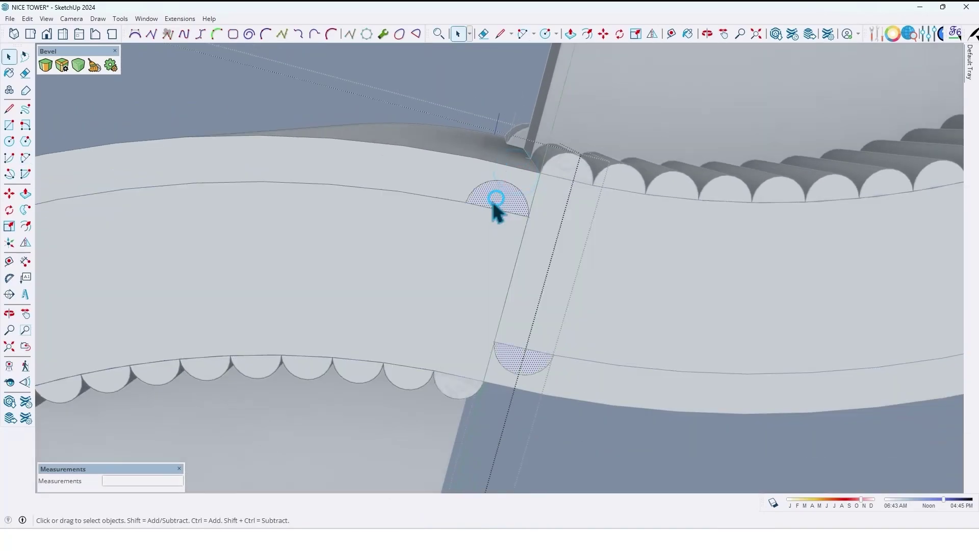
{"action": "scroll", "coordinate": [495, 201], "scroll_direction": "down", "scroll_amount": 2}
{"action": "mouse_move", "coordinate": [486, 215]}
{"action": "middle_mouse_down"}
{"action": "mouse_move", "coordinate": [514, 170]}
{"action": "mouse_move", "coordinate": [508, 228]}
{"action": "middle_mouse_up"}
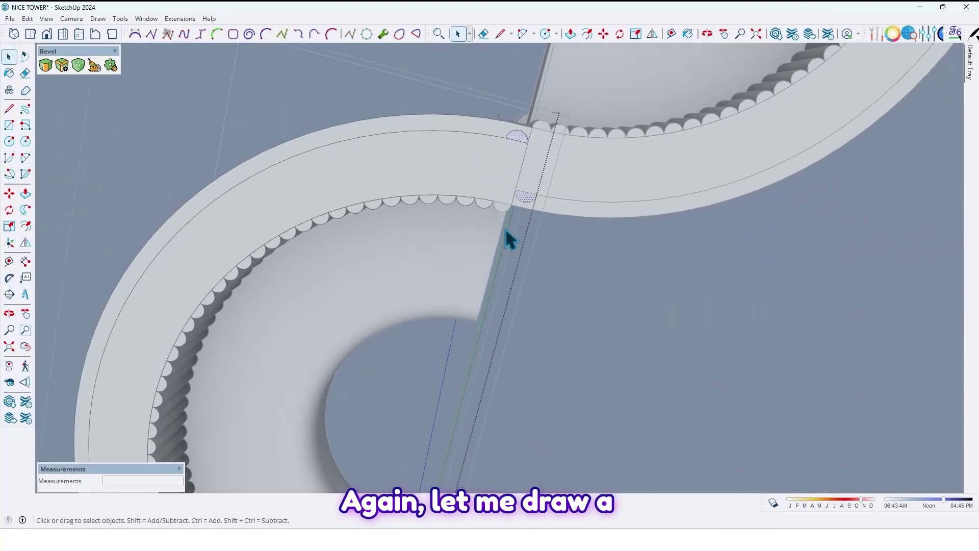
Step: Draw a straight line between the two end corners of the backrest underside's inner curved edge
{"action": "key", "text": "l"}
{"action": "scroll", "coordinate": [515, 207], "scroll_direction": "up", "scroll_amount": 2}
{"action": "left_click", "coordinate": [509, 206]}
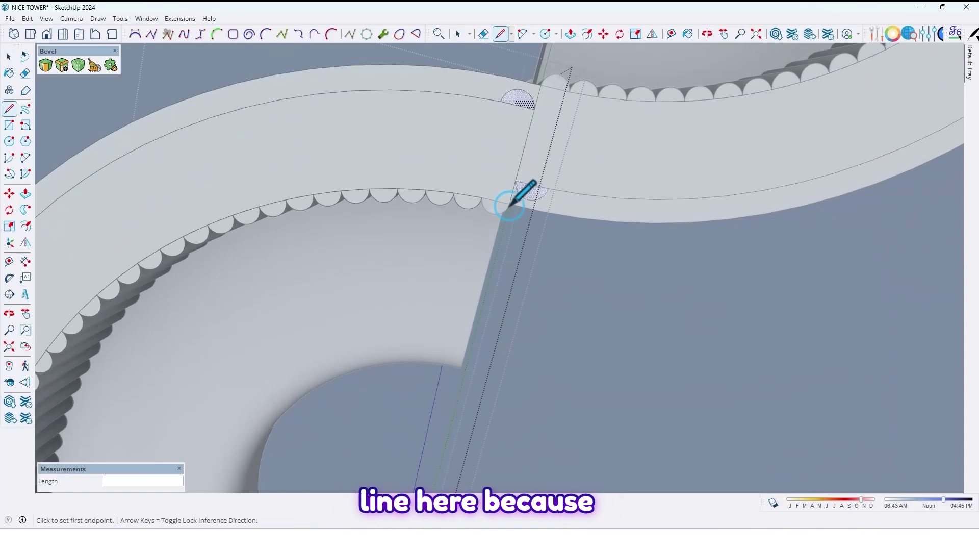
{"action": "scroll", "coordinate": [498, 286], "scroll_direction": "down", "scroll_amount": 3}
{"action": "middle_click_drag", "start_coordinate": [488, 340], "coordinate": [513, 162], "text": "shift"}
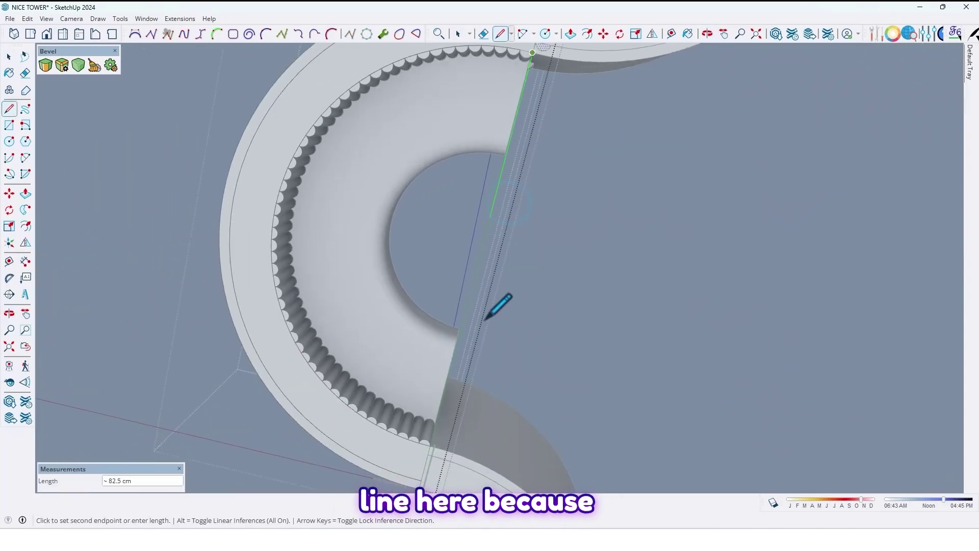
{"action": "middle_click_drag", "start_coordinate": [486, 320], "coordinate": [519, 218], "text": "shift"}
{"action": "scroll", "coordinate": [475, 364], "scroll_direction": "up", "scroll_amount": 3}
{"action": "scroll", "coordinate": [459, 324], "scroll_direction": "up", "scroll_amount": 2}
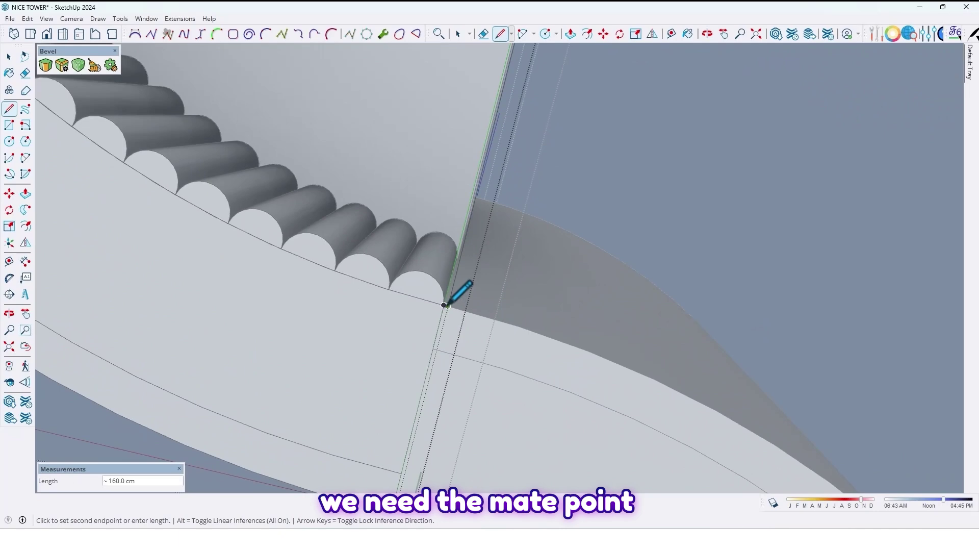
{"action": "scroll", "coordinate": [444, 305], "scroll_direction": "up", "scroll_amount": 3}
{"action": "left_click", "coordinate": [446, 304]}
{"action": "scroll", "coordinate": [494, 262], "scroll_direction": "down", "scroll_amount": 5}
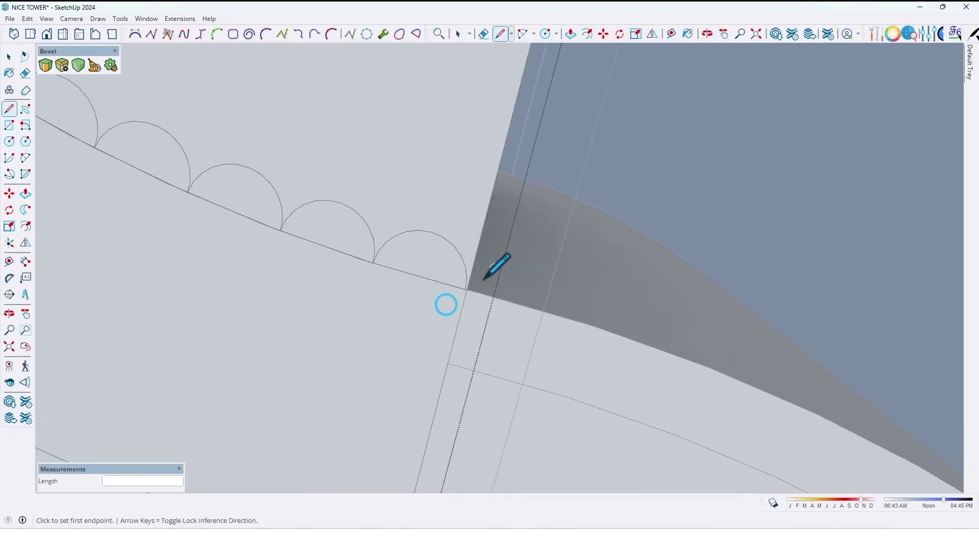
Step: Delete the face enclosed by the straight line and the inner curved edge
{"action": "key", "text": "space"}
{"action": "left_click", "coordinate": [431, 147]}
{"action": "middle_click_drag", "start_coordinate": [457, 215], "coordinate": [497, 303]}
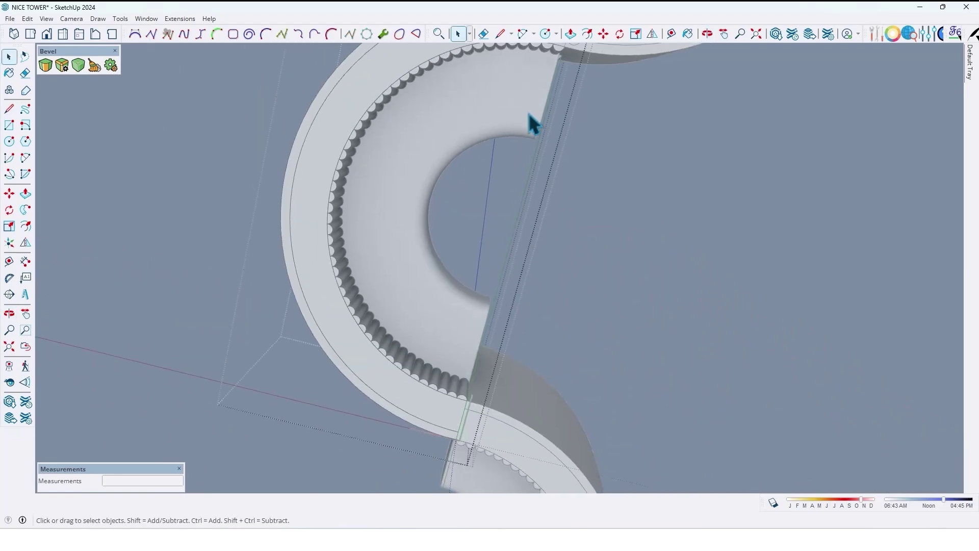
Step: Rotate a copy of the half circle about the straight line's midpoint so it sits end to end with the original
{"action": "middle_click_drag", "start_coordinate": [547, 76], "coordinate": [528, 178], "text": "shift"}
{"action": "scroll", "coordinate": [534, 175], "scroll_direction": "up", "scroll_amount": 3}
{"action": "middle_click_drag", "start_coordinate": [525, 214], "coordinate": [528, 206], "text": "shift"}
{"action": "scroll", "coordinate": [545, 105], "scroll_direction": "up", "scroll_amount": 2}
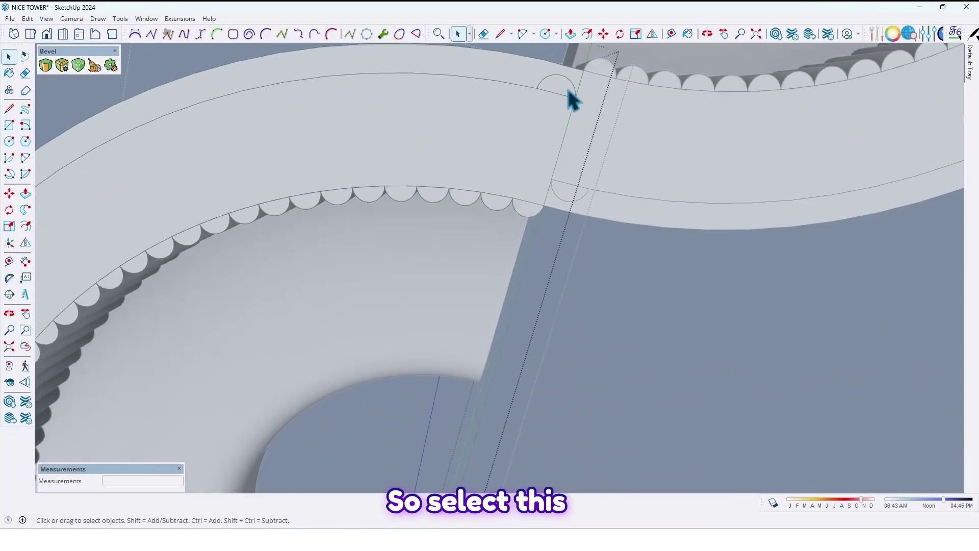
{"action": "scroll", "coordinate": [535, 245], "scroll_direction": "down", "scroll_amount": 5}
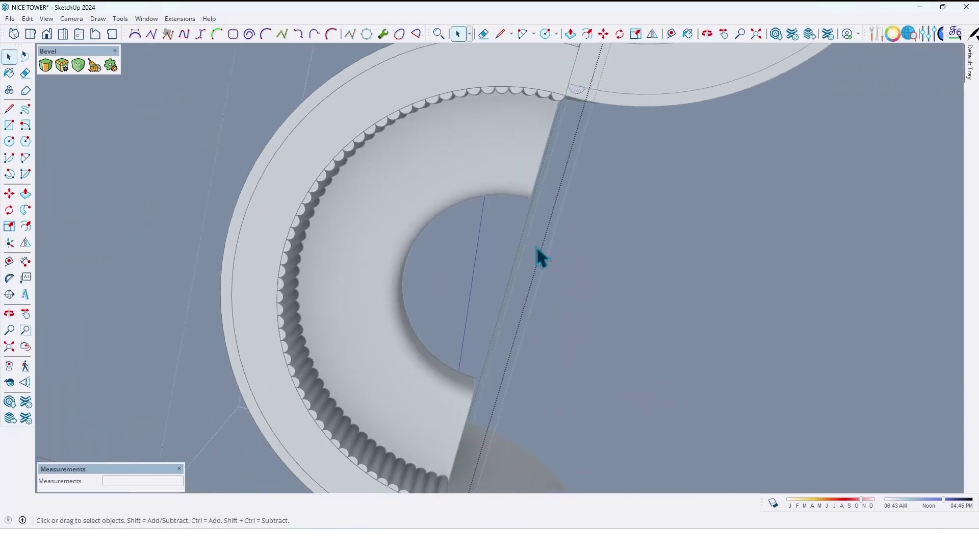
{"action": "key", "text": "q"}
{"action": "scroll", "coordinate": [540, 142], "scroll_direction": "down", "scroll_amount": 3}
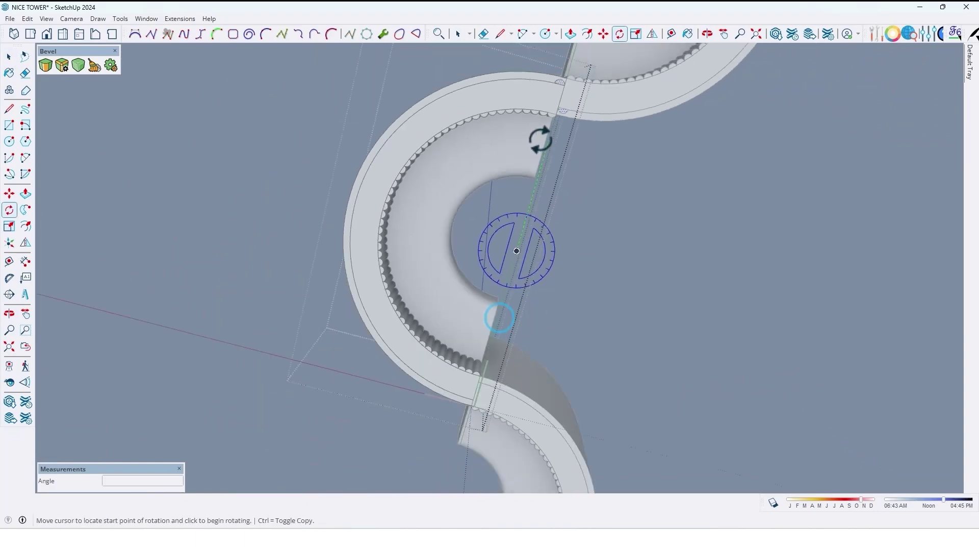
{"action": "middle_click_drag", "start_coordinate": [556, 109], "coordinate": [555, 196]}
{"action": "key", "text": "ctrl"}
{"action": "scroll", "coordinate": [565, 108], "scroll_direction": "up", "scroll_amount": 3}
{"action": "scroll", "coordinate": [570, 75], "scroll_direction": "up", "scroll_amount": 3}
{"action": "middle_click_drag", "start_coordinate": [582, 90], "coordinate": [590, 125], "text": "shift"}
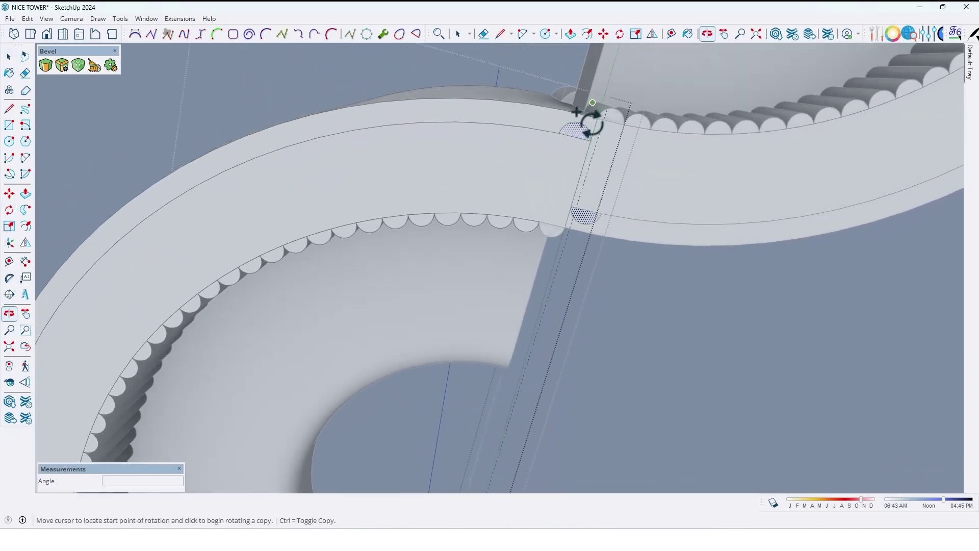
{"action": "scroll", "coordinate": [592, 148], "scroll_direction": "up", "scroll_amount": 3}
{"action": "left_click", "coordinate": [575, 144]}
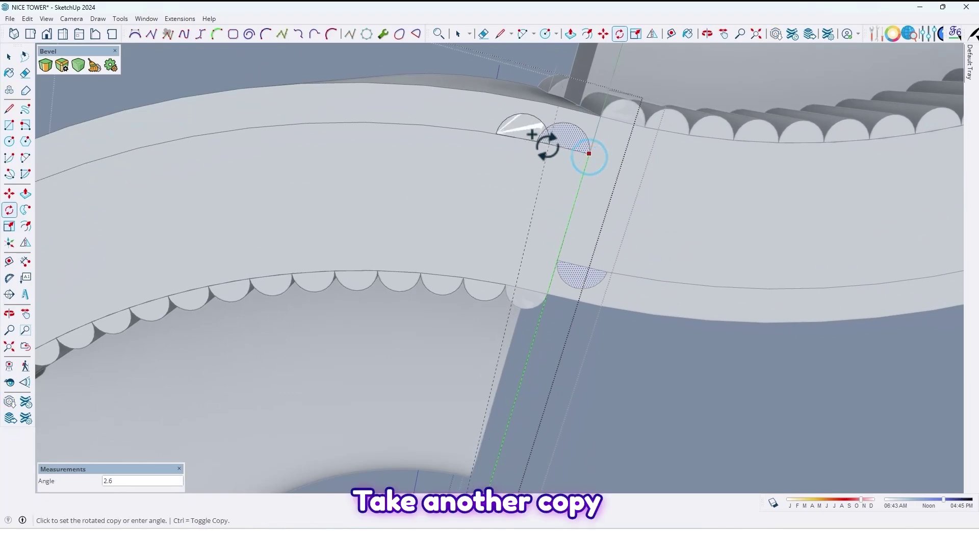
{"action": "left_click", "coordinate": [537, 141]}
Step: Multiply the rotated half-circle copy 52x along the offset curve
{"action": "scroll", "coordinate": [525, 153], "scroll_direction": "down", "scroll_amount": 6}
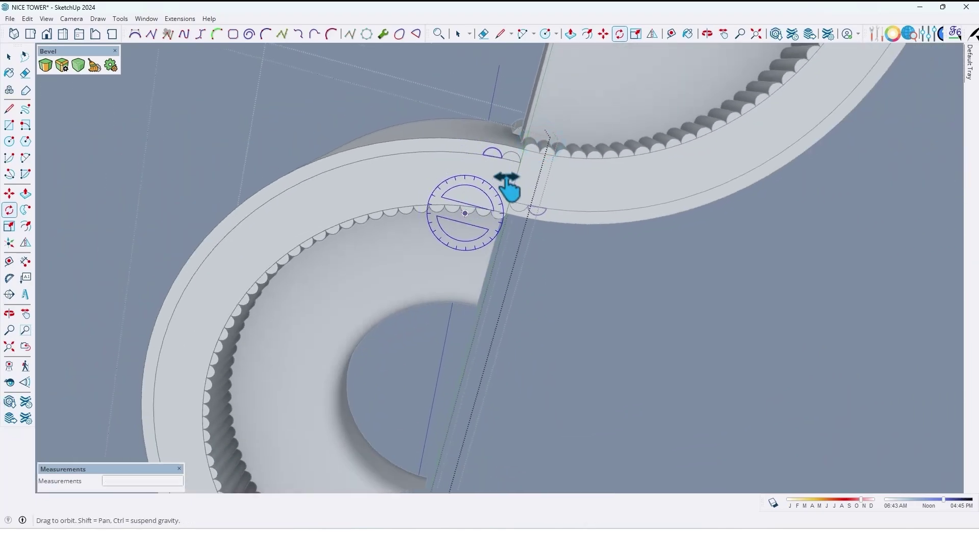
{"action": "middle_click_drag", "start_coordinate": [507, 183], "coordinate": [573, 180]}
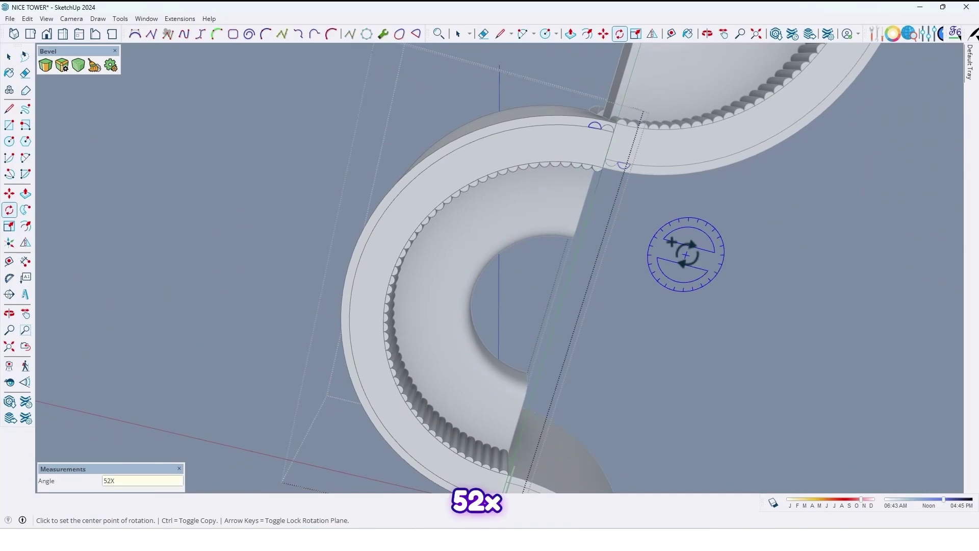
{"action": "scroll", "coordinate": [660, 230], "scroll_direction": "down", "scroll_amount": 2}
{"action": "middle_click_drag", "start_coordinate": [650, 322], "coordinate": [561, 347]}
{"action": "scroll", "coordinate": [556, 383], "scroll_direction": "up", "scroll_amount": 5}
{"action": "scroll", "coordinate": [565, 382], "scroll_direction": "down", "scroll_amount": 6}
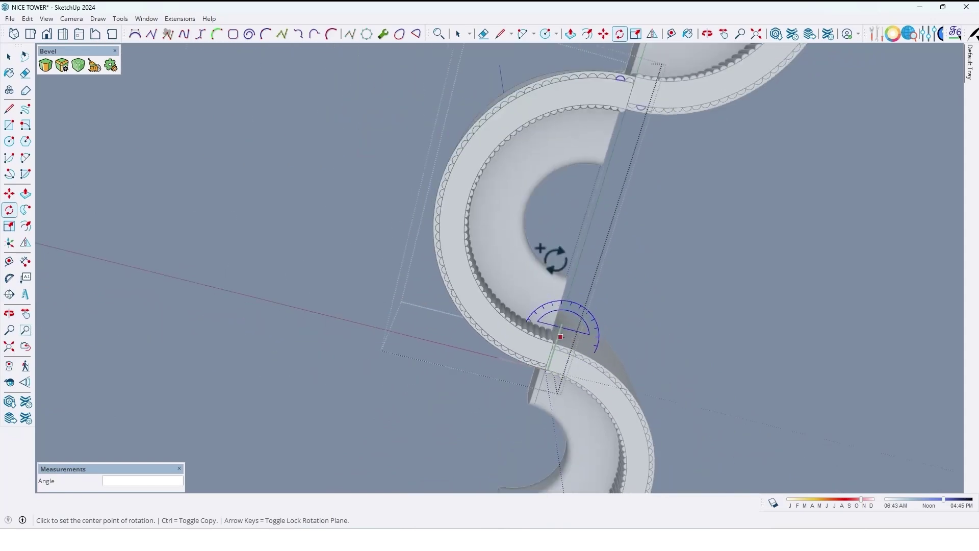
Step: Push the outer strip around the half circles up 20 cm to leave ribs along the backrest's outside, and leave the component
{"action": "scroll", "coordinate": [573, 199], "scroll_direction": "up", "scroll_amount": 6}
{"action": "scroll", "coordinate": [576, 186], "scroll_direction": "up", "scroll_amount": 1}
{"action": "middle_click_drag", "start_coordinate": [577, 186], "coordinate": [527, 274]}
{"action": "scroll", "coordinate": [586, 193], "scroll_direction": "up", "scroll_amount": 2}
{"action": "key", "text": "p"}
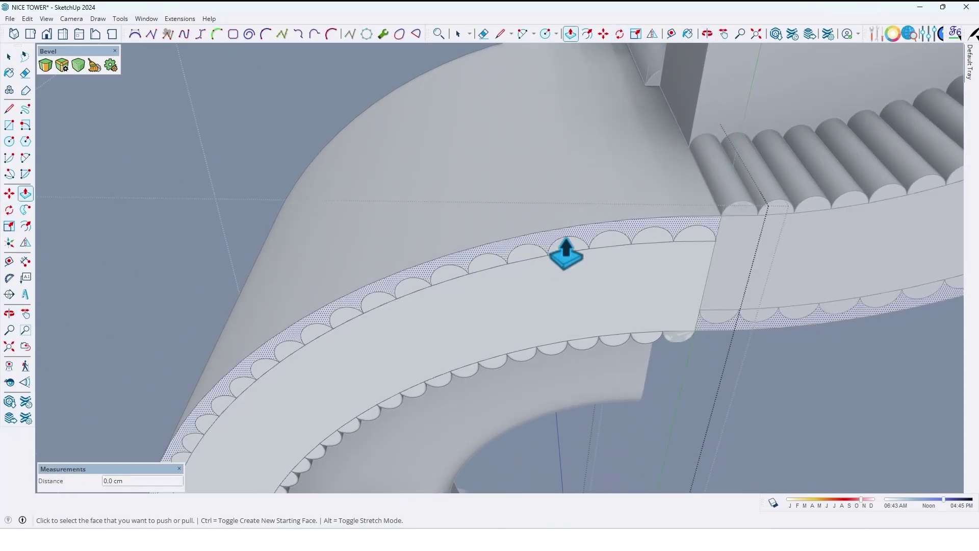
{"action": "scroll", "coordinate": [624, 170], "scroll_direction": "down", "scroll_amount": 3}
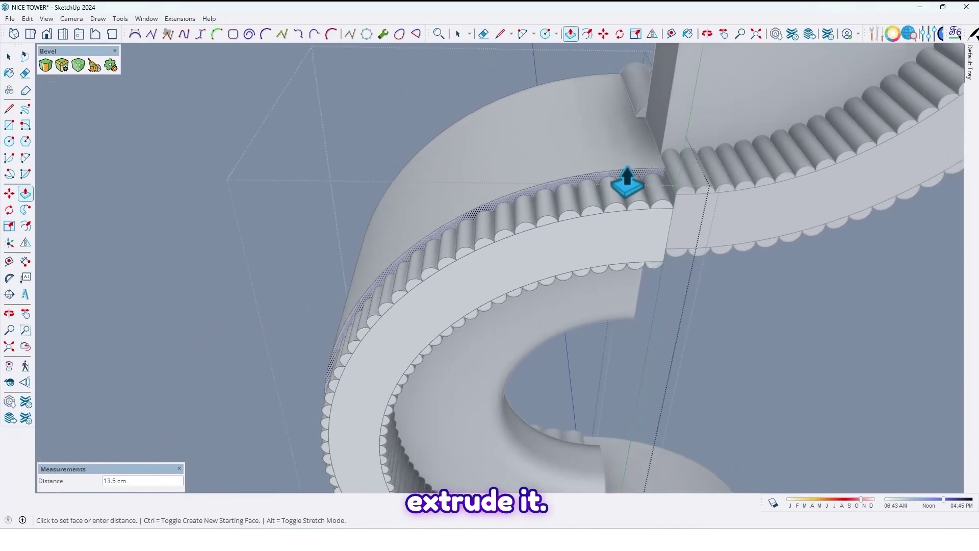
{"action": "middle_click_drag", "start_coordinate": [629, 168], "coordinate": [695, 426], "text": "shift"}
{"action": "left_click", "coordinate": [695, 426]}
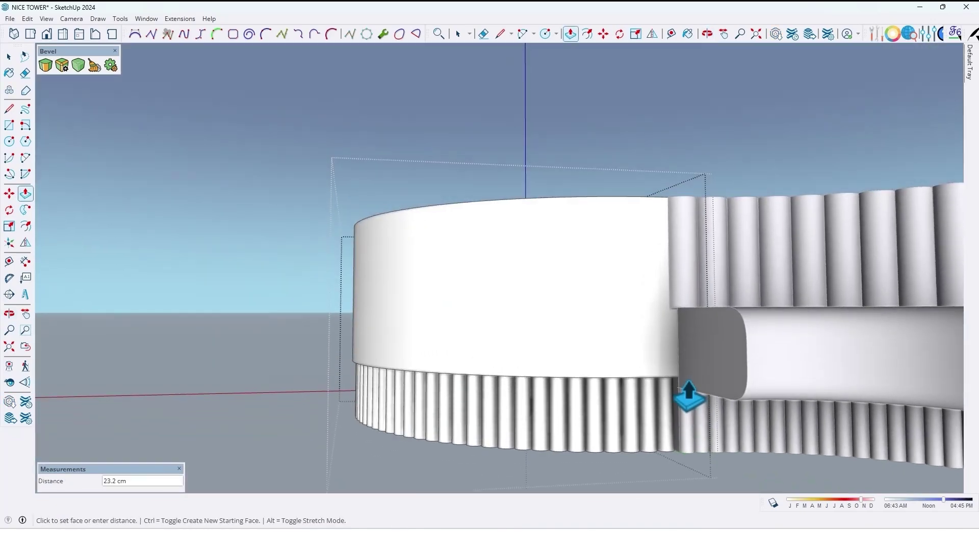
{"action": "left_click", "coordinate": [676, 387]}
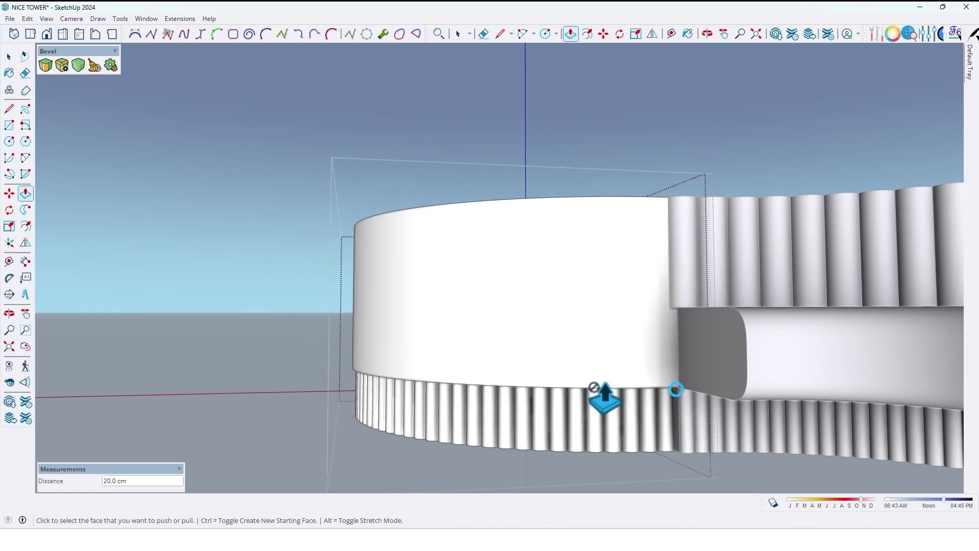
{"action": "scroll", "coordinate": [604, 390], "scroll_direction": "down", "scroll_amount": 3}
{"action": "middle_click_drag", "start_coordinate": [566, 374], "coordinate": [585, 390]}
{"action": "key", "text": "space"}
{"action": "left_click", "coordinate": [742, 284]}
{"action": "left_click", "coordinate": [748, 277]}
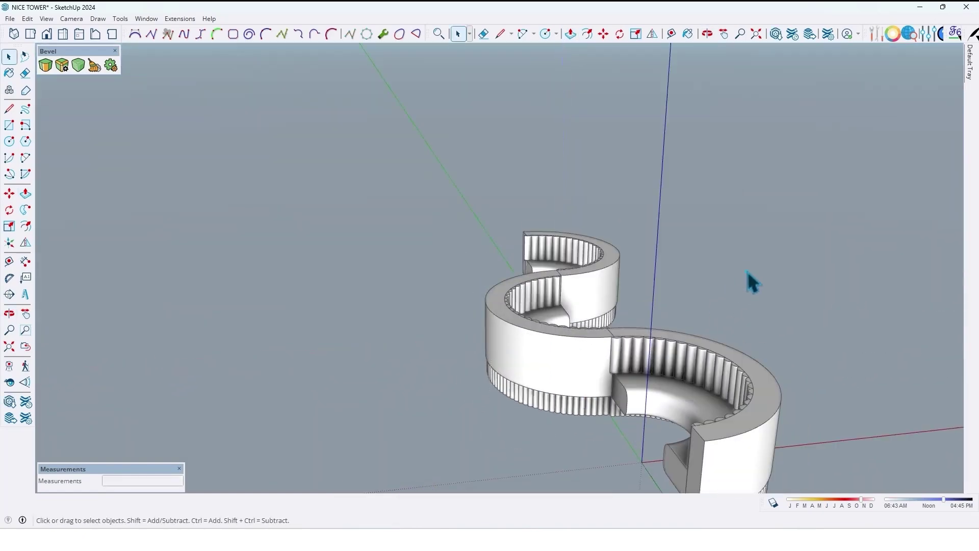
Step: Copy the backrest's outer top edge from inside its group and paste it in place in the enclosing component
{"action": "middle_click_drag", "start_coordinate": [748, 280], "coordinate": [406, 277]}
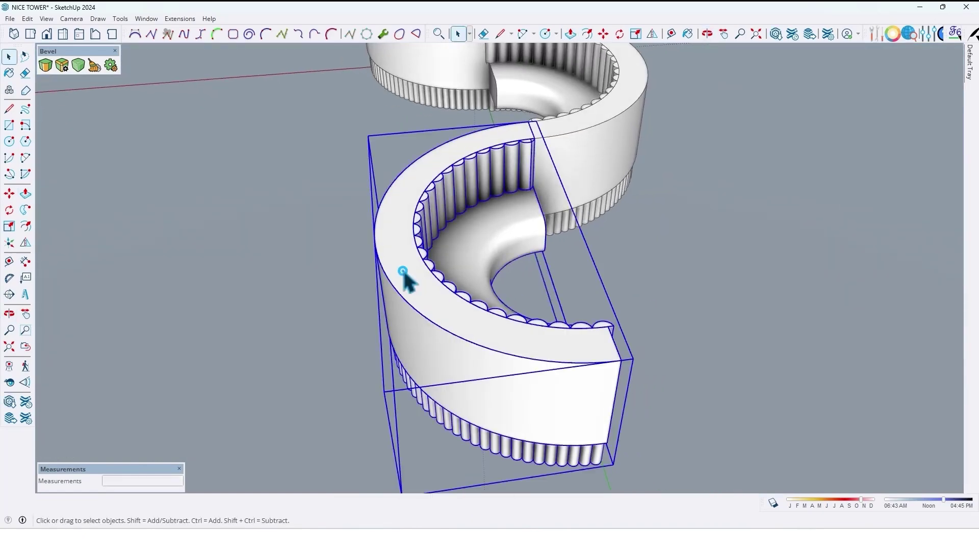
{"action": "double_click", "coordinate": [406, 278]}
{"action": "triple_click", "coordinate": [396, 278]}
{"action": "left_click", "coordinate": [396, 284]}
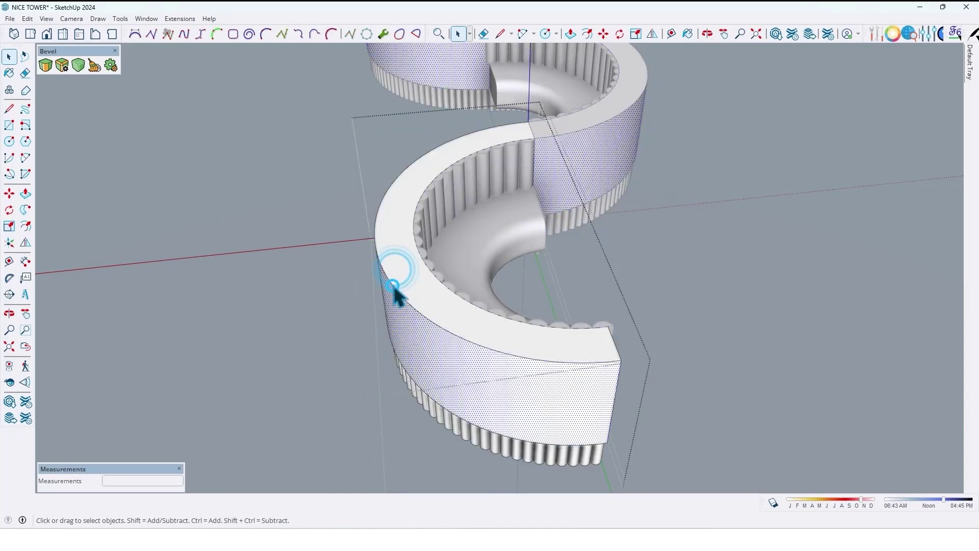
{"action": "scroll", "coordinate": [397, 284], "scroll_direction": "up", "scroll_amount": 2}
{"action": "middle_click_drag", "start_coordinate": [408, 286], "coordinate": [392, 277]}
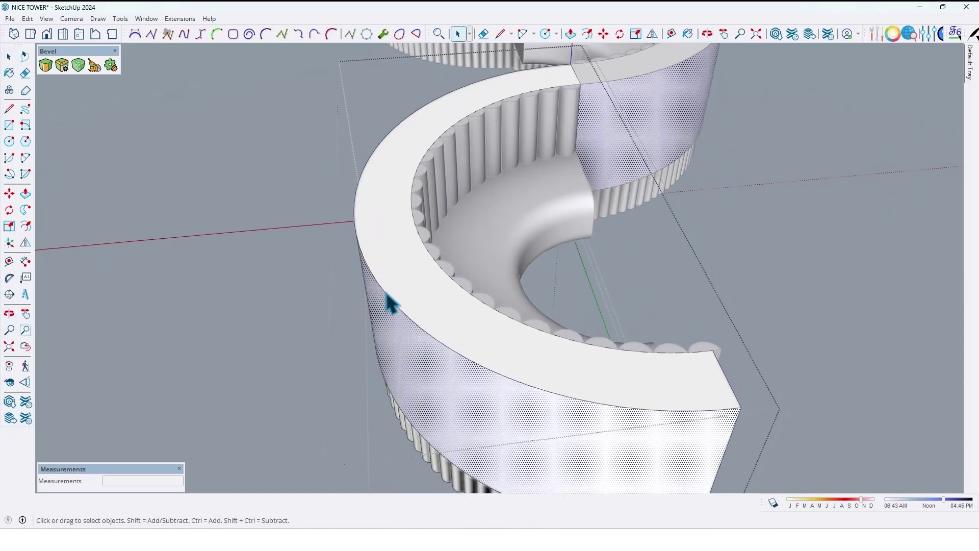
{"action": "left_click", "coordinate": [388, 299]}
{"action": "scroll", "coordinate": [389, 301], "scroll_direction": "down", "scroll_amount": 1}
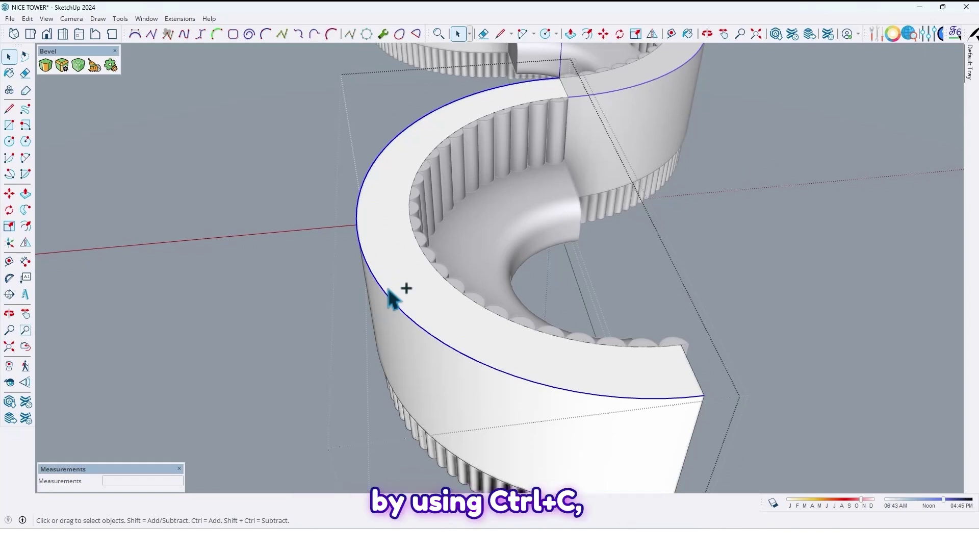
{"action": "key", "text": "ctrl+c"}
{"action": "key", "text": "Escape"}
{"action": "middle_click_drag", "start_coordinate": [416, 298], "coordinate": [405, 294]}
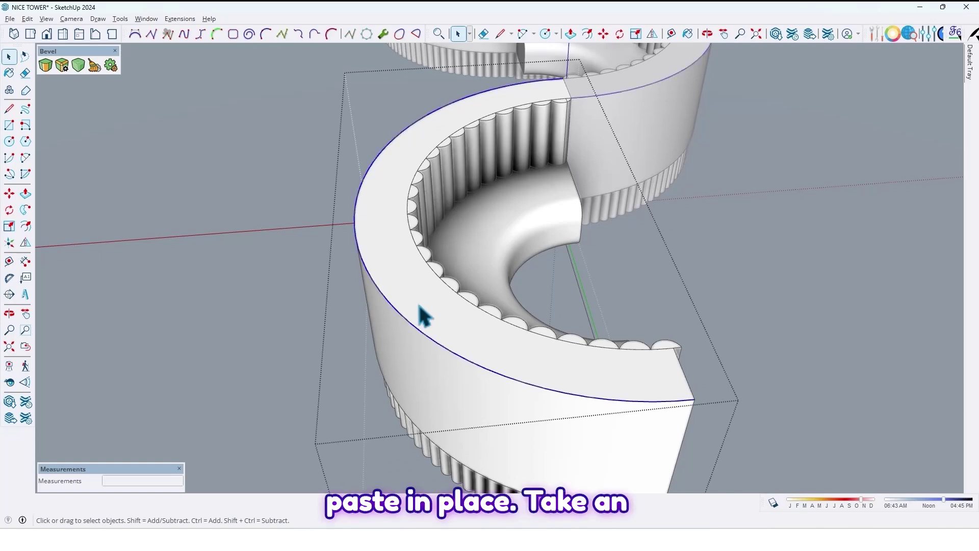
Step: Offset the pasted top curve 10 cm inward and keep only the offset curve
{"action": "middle_click_drag", "start_coordinate": [474, 357], "coordinate": [372, 328]}
{"action": "key", "text": "f"}
{"action": "left_click", "coordinate": [364, 317]}
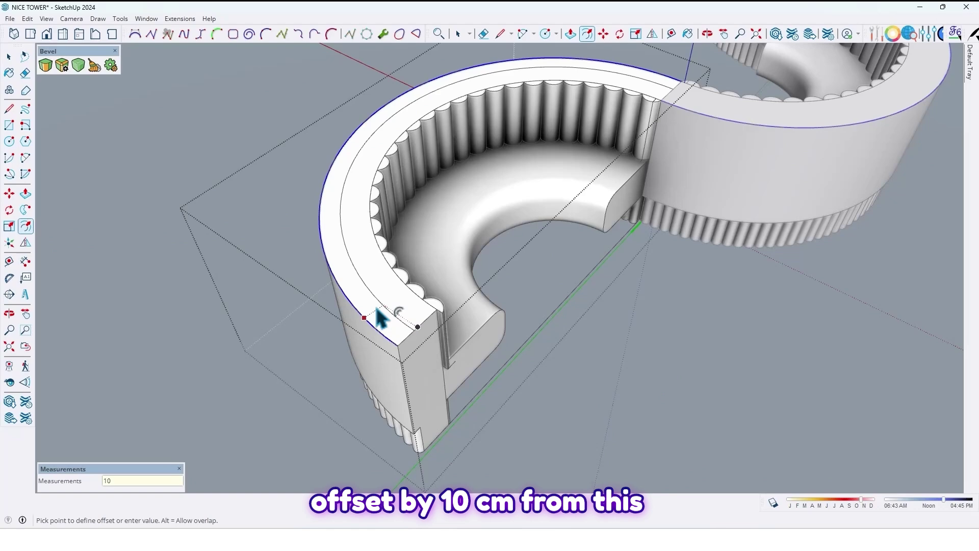
{"action": "type", "text": "10"}
{"action": "key", "text": "Return"}
{"action": "scroll", "coordinate": [431, 364], "scroll_direction": "up", "scroll_amount": 2}
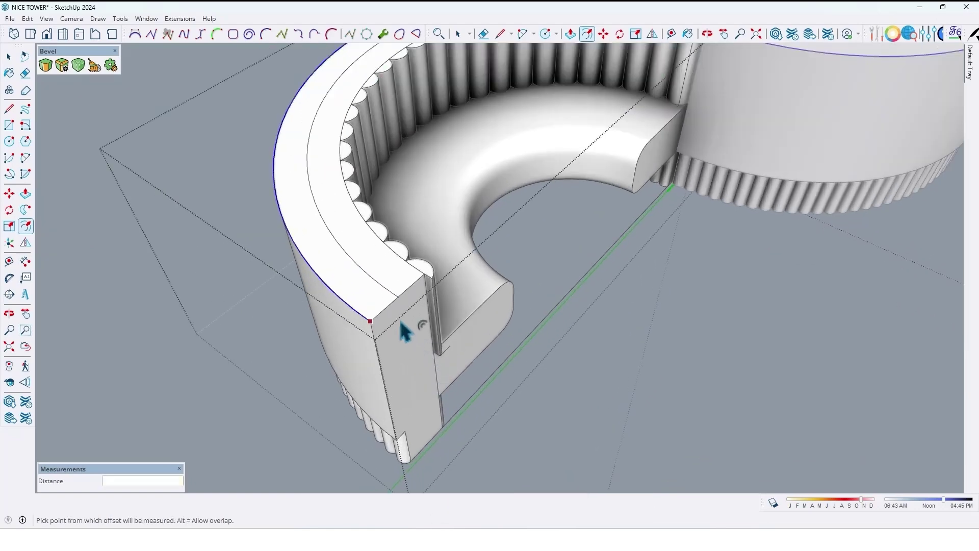
{"action": "scroll", "coordinate": [372, 373], "scroll_direction": "down", "scroll_amount": 4}
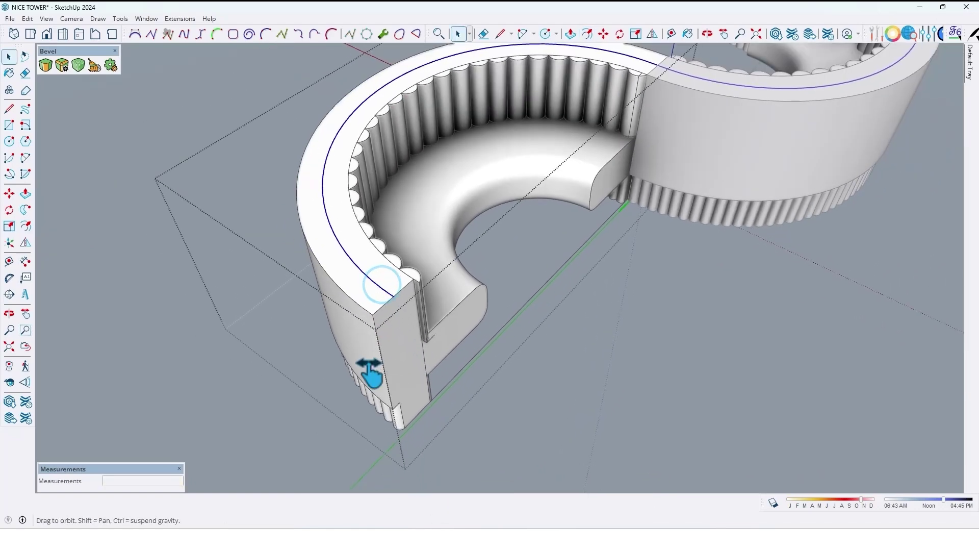
Step: Move the offset curve 10 cm up above the backrest's top face
{"action": "key", "text": "m"}
{"action": "left_click", "coordinate": [382, 295]}
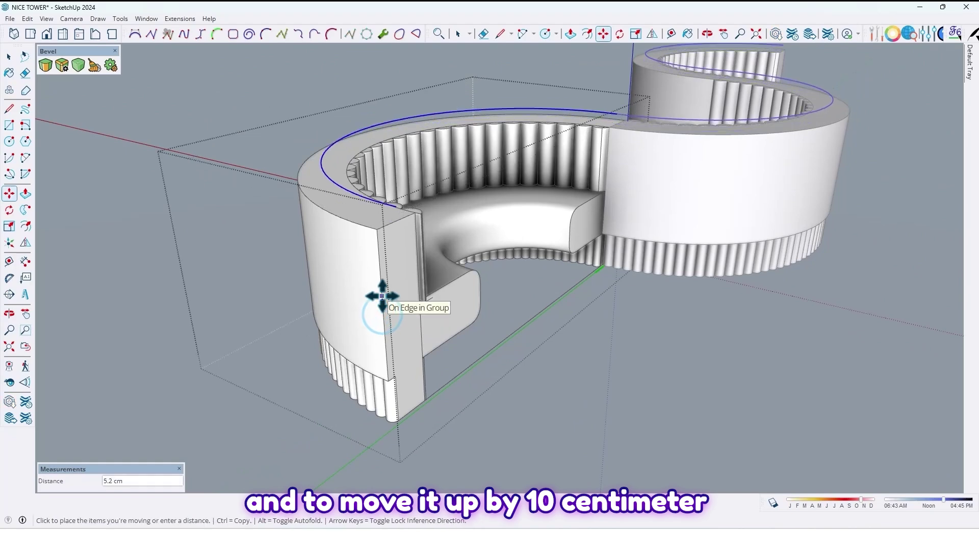
{"action": "key", "text": "Return"}
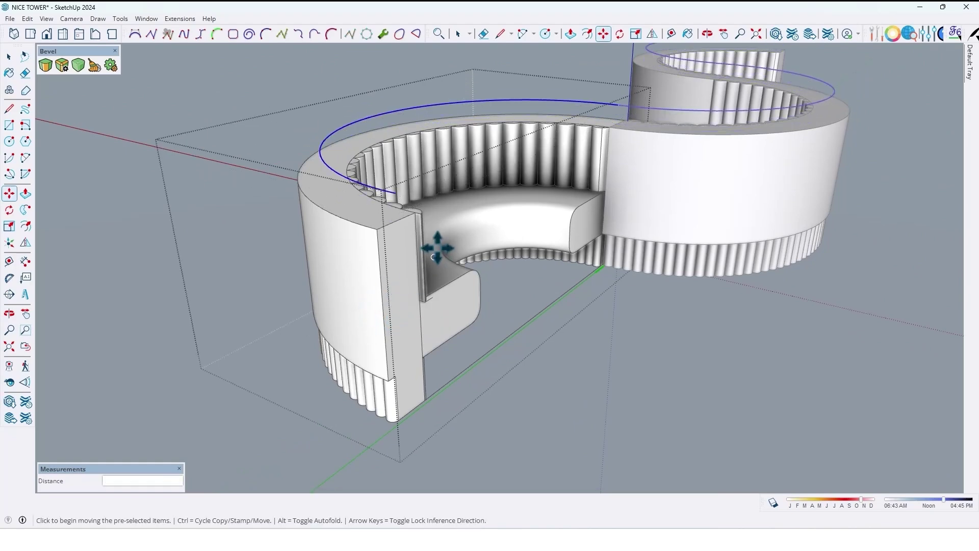
Step: Draw a 10 cm vertical line from the raised curve's free end down to the backrest's top face
{"action": "scroll", "coordinate": [436, 250], "scroll_direction": "up", "scroll_amount": 7}
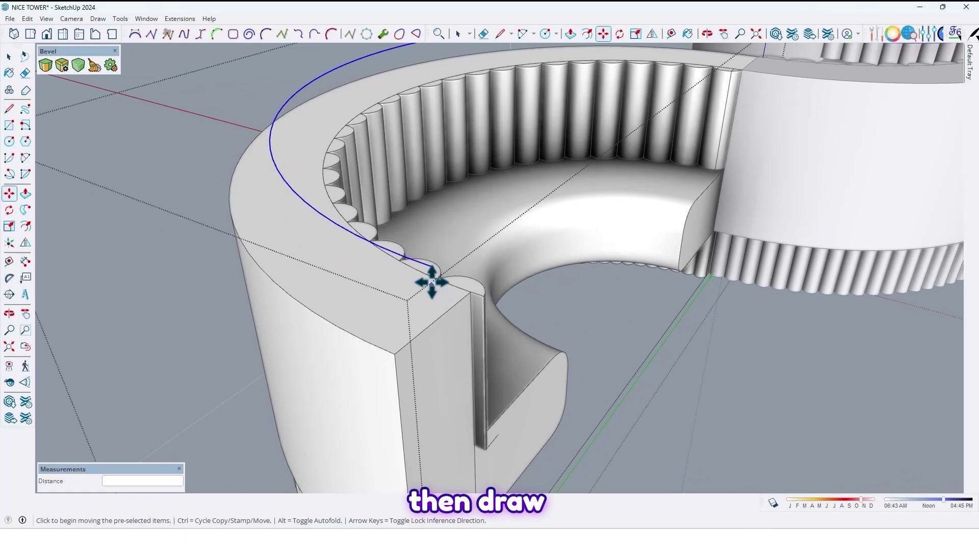
{"action": "key", "text": "l"}
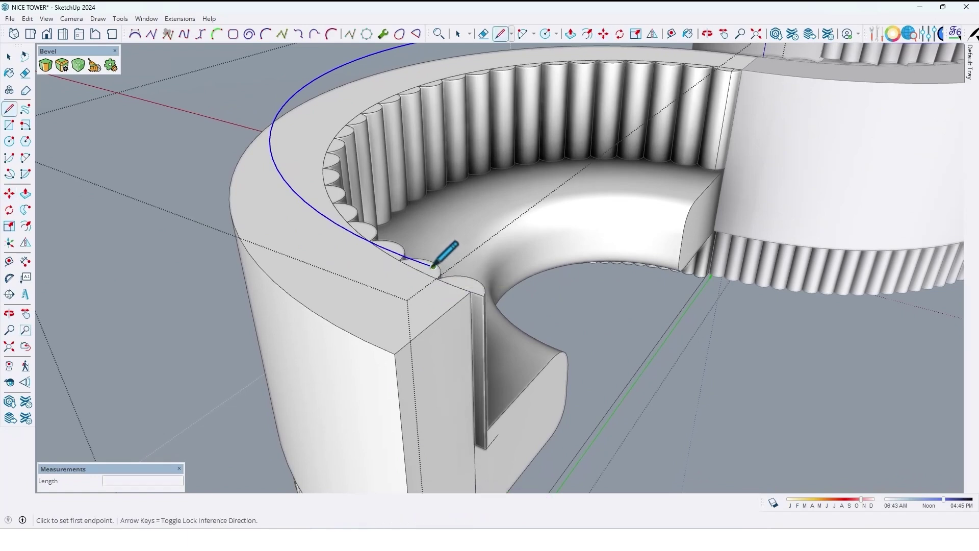
{"action": "left_click", "coordinate": [433, 266]}
{"action": "type", "text": "10"}
{"action": "key", "text": "Return"}
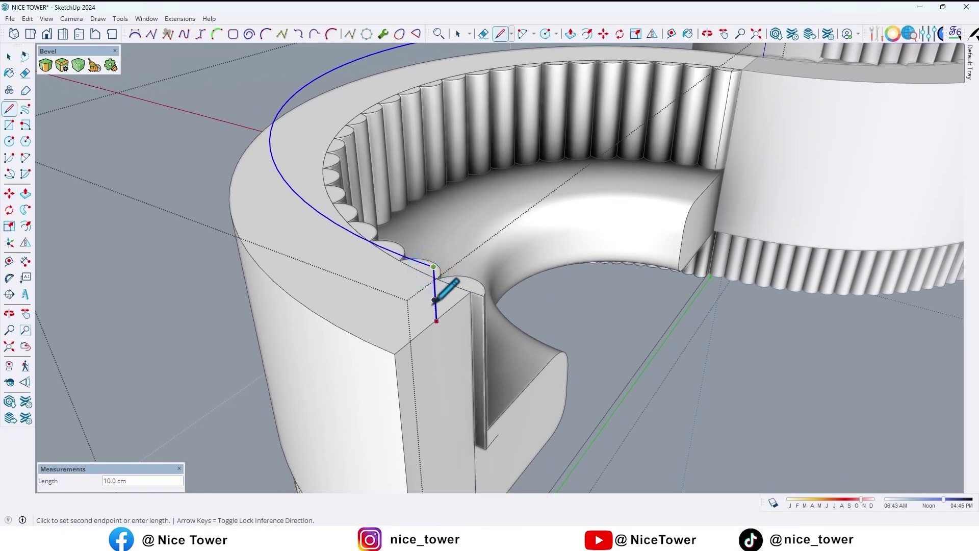
{"action": "key", "text": "space"}
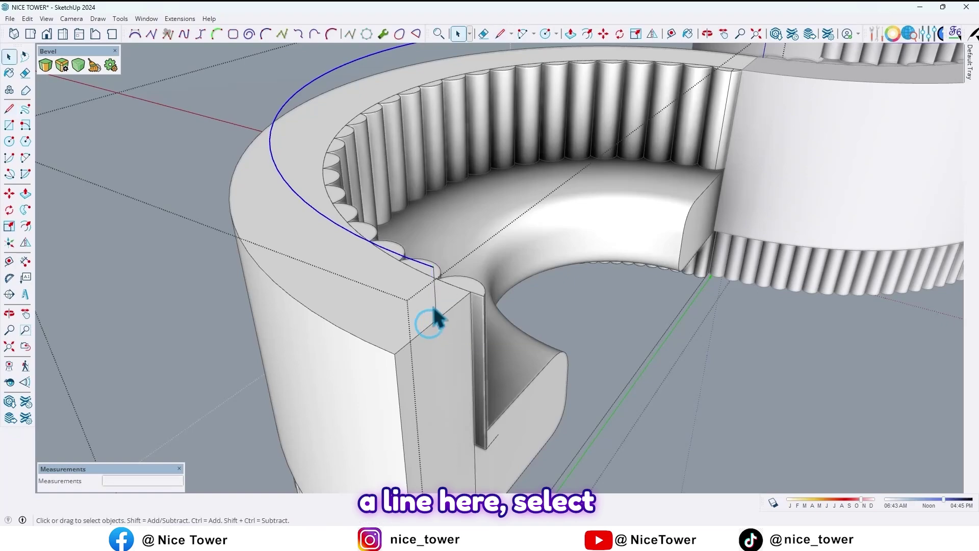
Step: Rotate a copy of the vertical line 180° about the arc's centre to the curve's opposite end
{"action": "scroll", "coordinate": [440, 317], "scroll_direction": "down", "scroll_amount": 5}
{"action": "middle_click_drag", "start_coordinate": [431, 332], "coordinate": [451, 381]}
{"action": "key", "text": "q"}
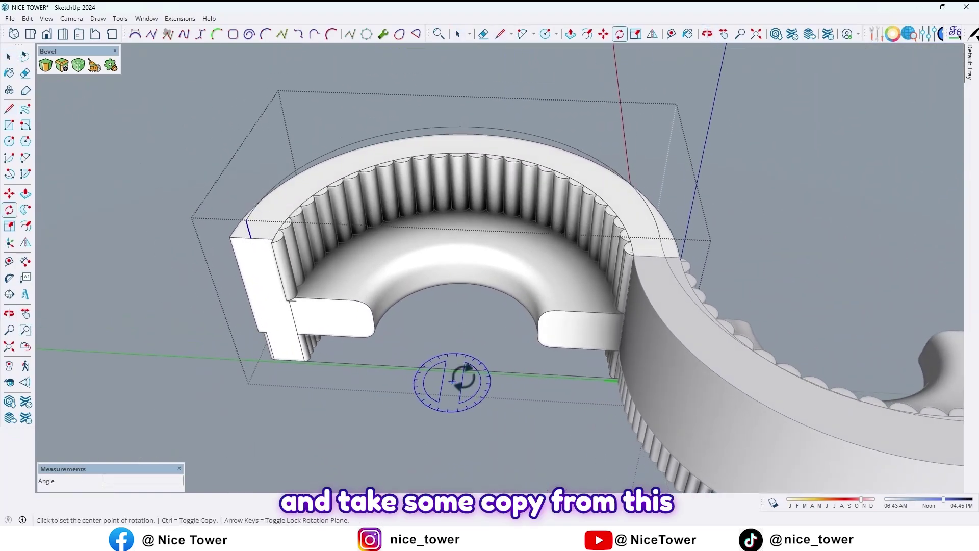
{"action": "scroll", "coordinate": [255, 225], "scroll_direction": "up", "scroll_amount": 5}
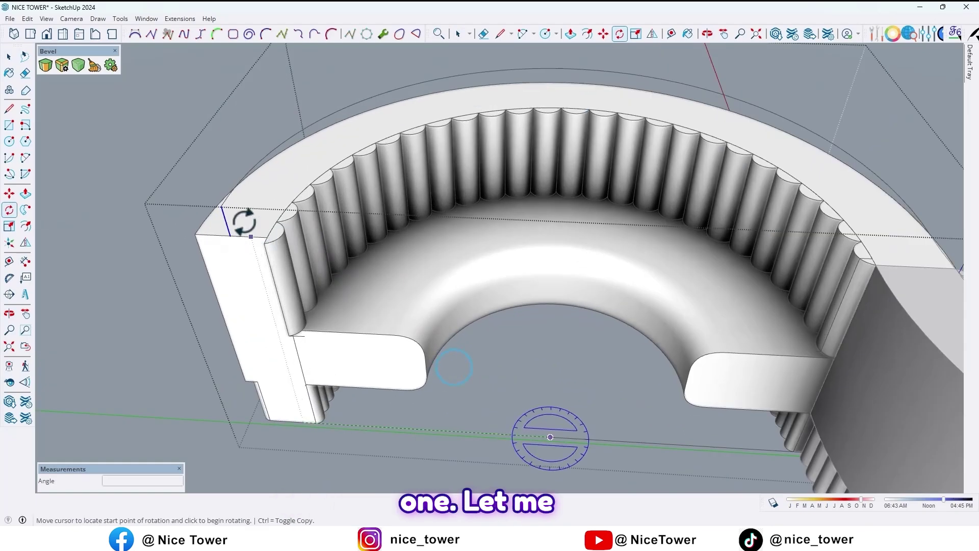
{"action": "left_click", "coordinate": [210, 202]}
{"action": "key", "text": "ctrl"}
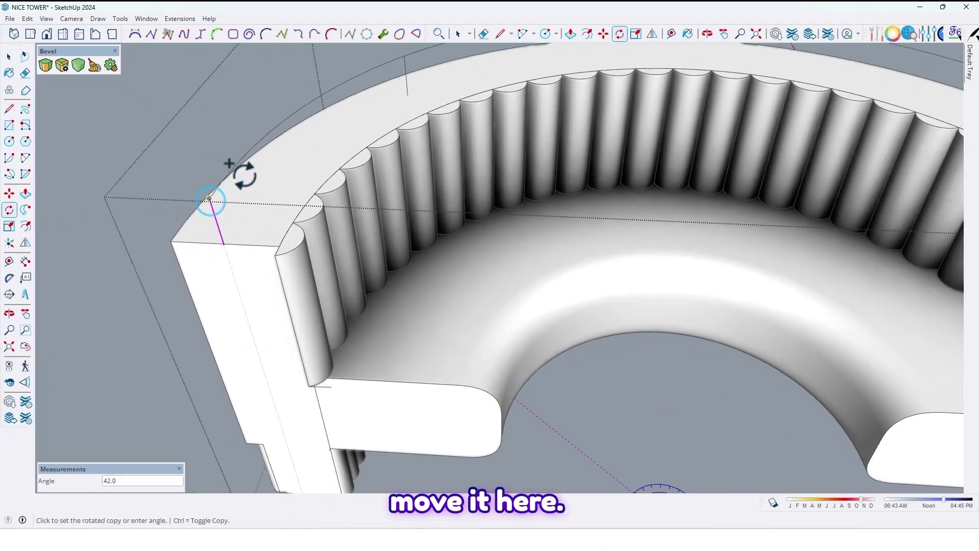
{"action": "scroll", "coordinate": [357, 158], "scroll_direction": "down", "scroll_amount": 5}
{"action": "scroll", "coordinate": [750, 169], "scroll_direction": "up", "scroll_amount": 2}
{"action": "scroll", "coordinate": [730, 150], "scroll_direction": "up", "scroll_amount": 5}
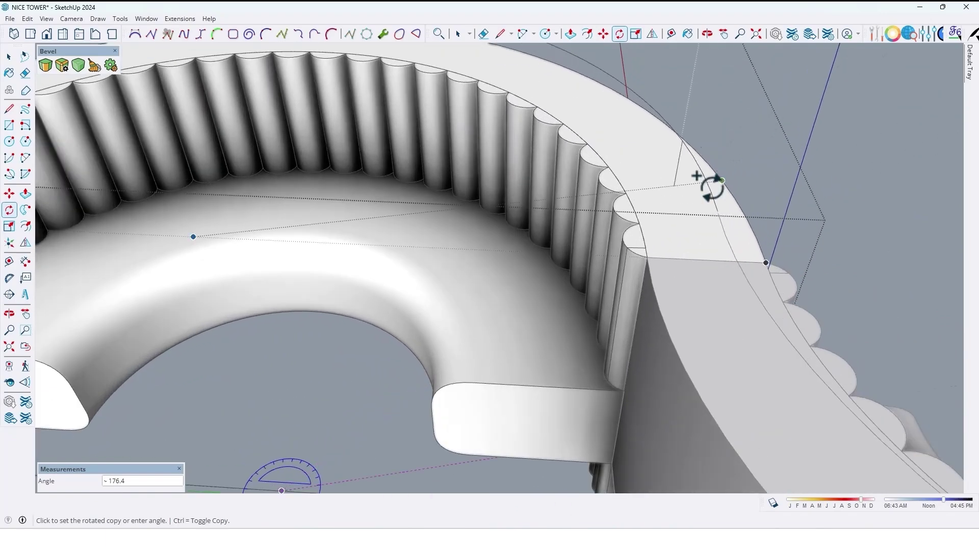
{"action": "scroll", "coordinate": [723, 224], "scroll_direction": "up", "scroll_amount": 2}
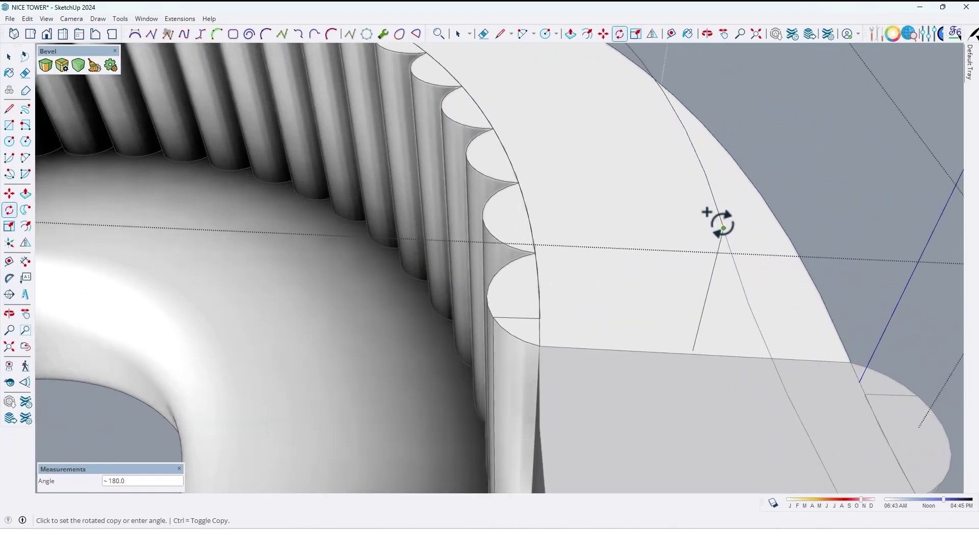
{"action": "scroll", "coordinate": [722, 226], "scroll_direction": "down", "scroll_amount": 9}
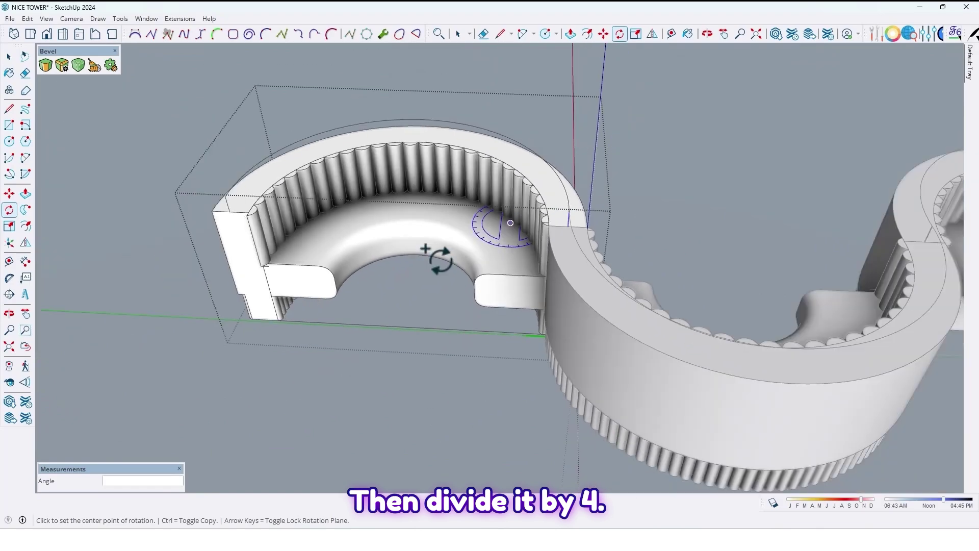
Step: Divide the rotated copy by 4 to space the vertical lines evenly along the curve
{"action": "middle_click_drag", "start_coordinate": [420, 268], "coordinate": [416, 122], "text": "shift"}
{"action": "type", "text": "/4"}
{"action": "key", "text": "Return"}
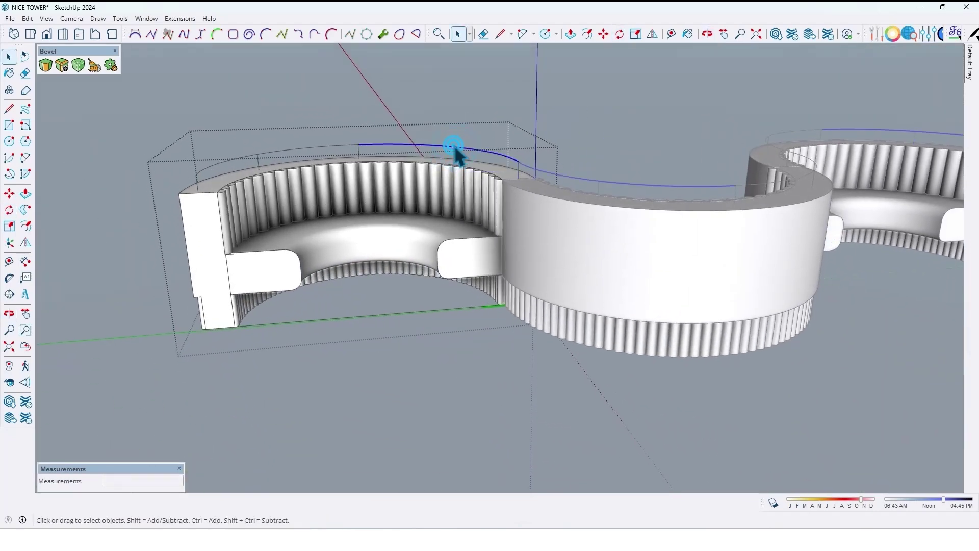
Step: Select the raised curve with all its short vertical lines and display the JHS PowerBar toolbar
{"action": "scroll", "coordinate": [459, 156], "scroll_direction": "up", "scroll_amount": 4}
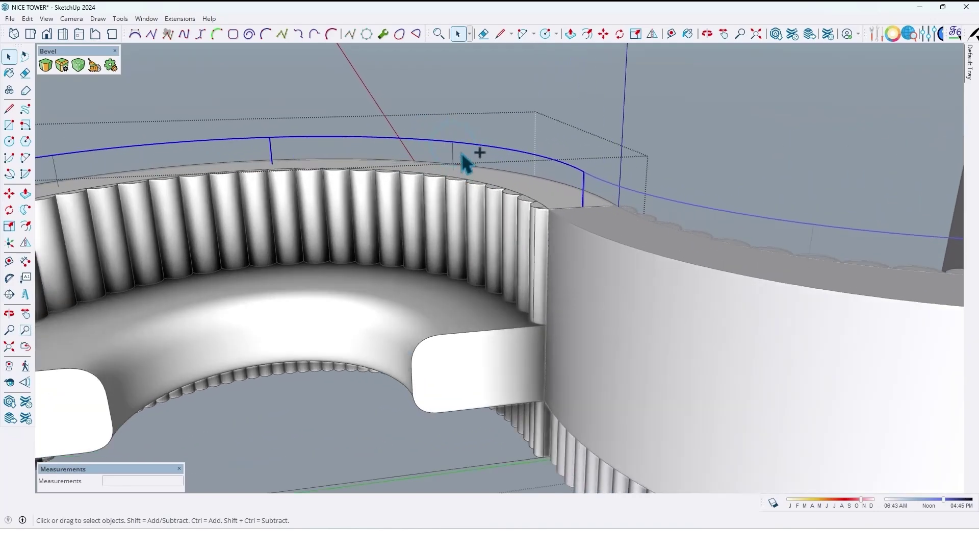
{"action": "scroll", "coordinate": [452, 153], "scroll_direction": "down", "scroll_amount": 5}
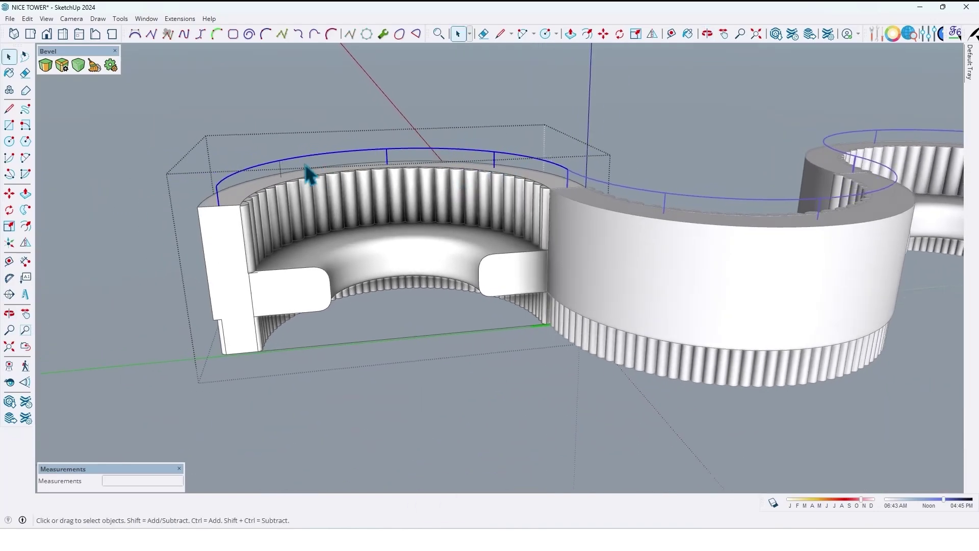
{"action": "scroll", "coordinate": [306, 166], "scroll_direction": "up", "scroll_amount": 2}
{"action": "scroll", "coordinate": [271, 158], "scroll_direction": "down", "scroll_amount": 3}
{"action": "middle_click_drag", "start_coordinate": [284, 164], "coordinate": [316, 92]}
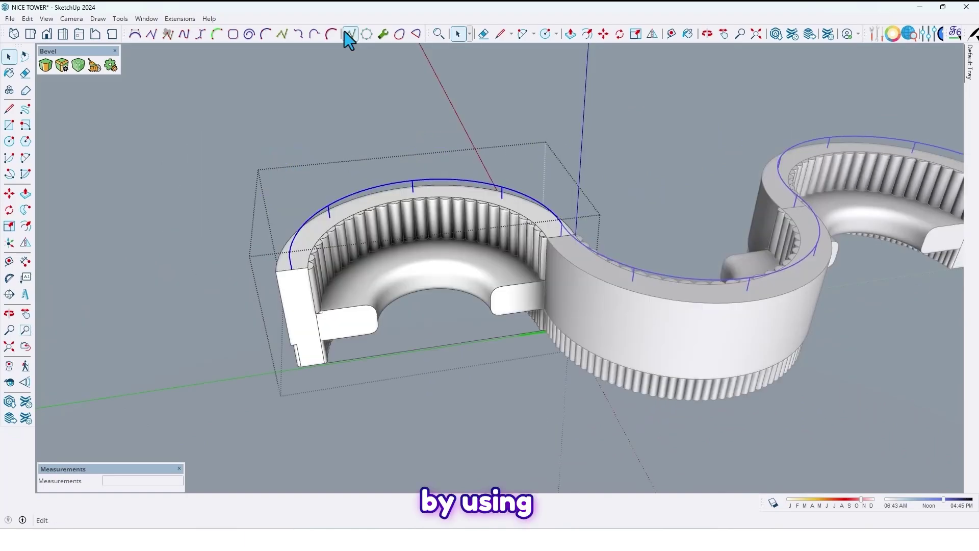
{"action": "right_click", "coordinate": [344, 32]}
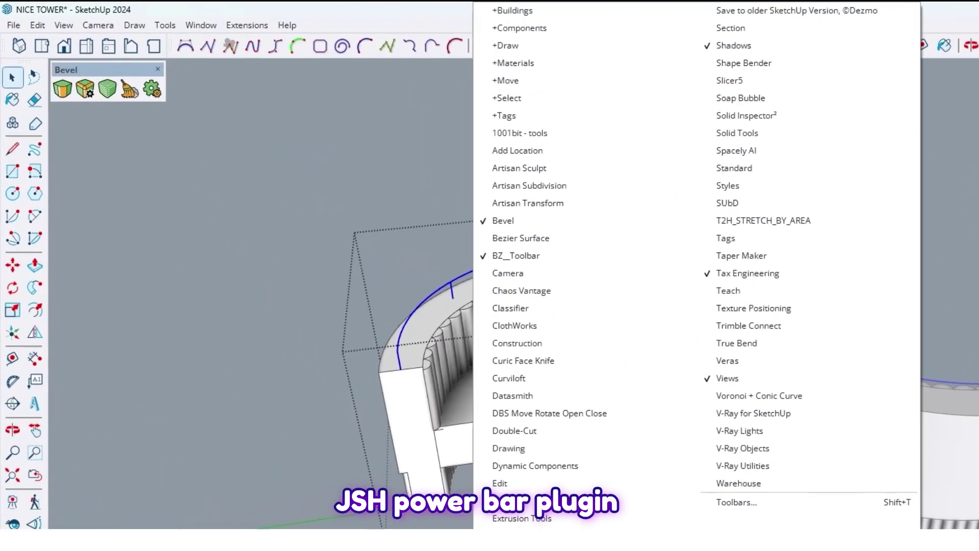
{"action": "left_click", "coordinate": [518, 536]}
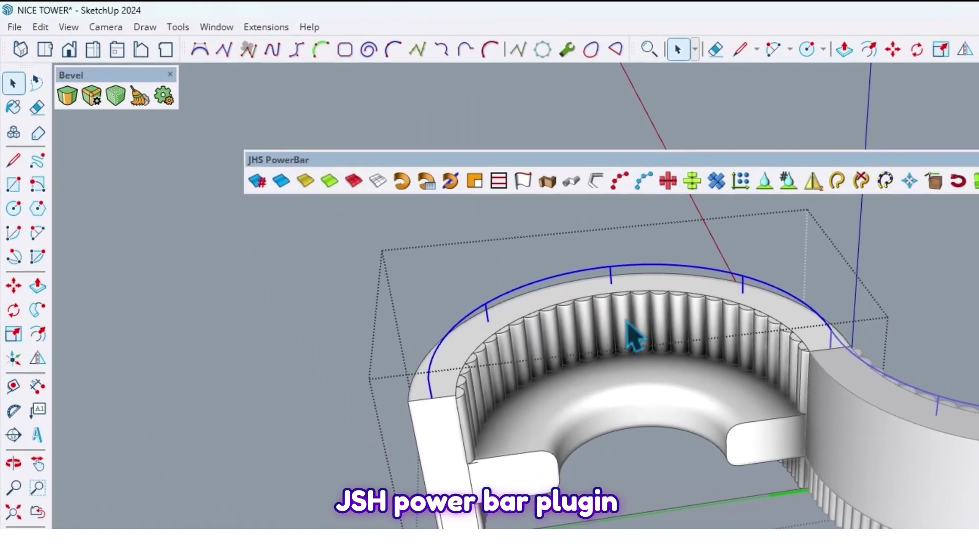
{"action": "left_click_drag", "start_coordinate": [651, 166], "coordinate": [613, 77]}
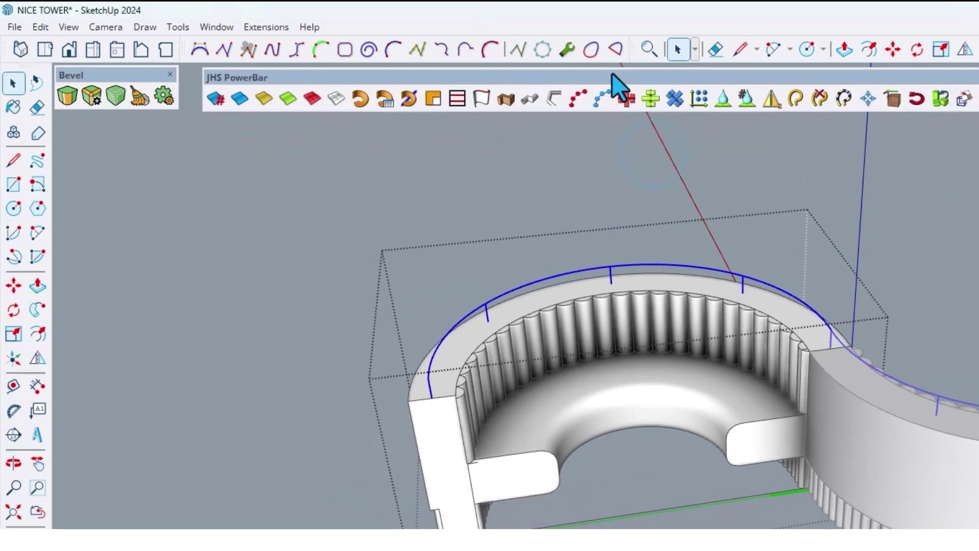
Step: Convert the selected curve and vertical lines into grouped tubes with a 2 cm diameter, and leave the component
{"action": "left_click", "coordinate": [548, 100]}
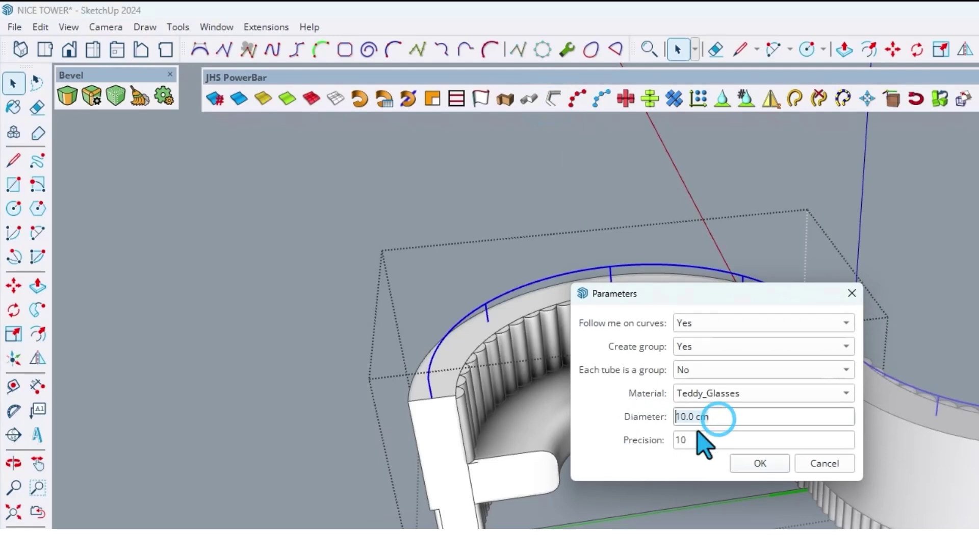
{"action": "left_click_drag", "start_coordinate": [718, 419], "coordinate": [634, 418]}
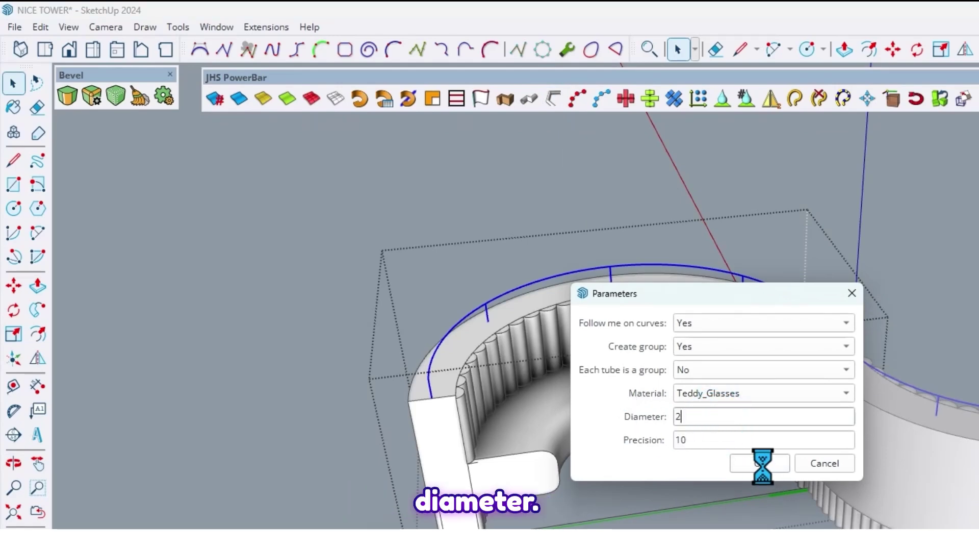
{"action": "left_click", "coordinate": [760, 463]}
{"action": "scroll", "coordinate": [328, 236], "scroll_direction": "up", "scroll_amount": 5}
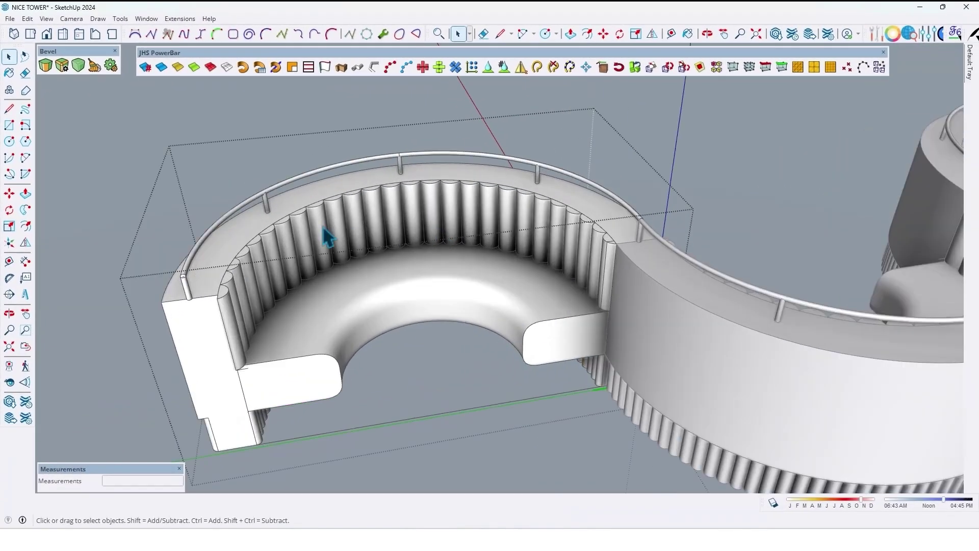
{"action": "mouse_move", "coordinate": [328, 237]}
{"action": "middle_mouse_down"}
{"action": "mouse_move", "coordinate": [586, 131]}
{"action": "mouse_move", "coordinate": [469, 155]}
{"action": "mouse_move", "coordinate": [192, 296]}
{"action": "mouse_move", "coordinate": [327, 250]}
{"action": "middle_mouse_up"}
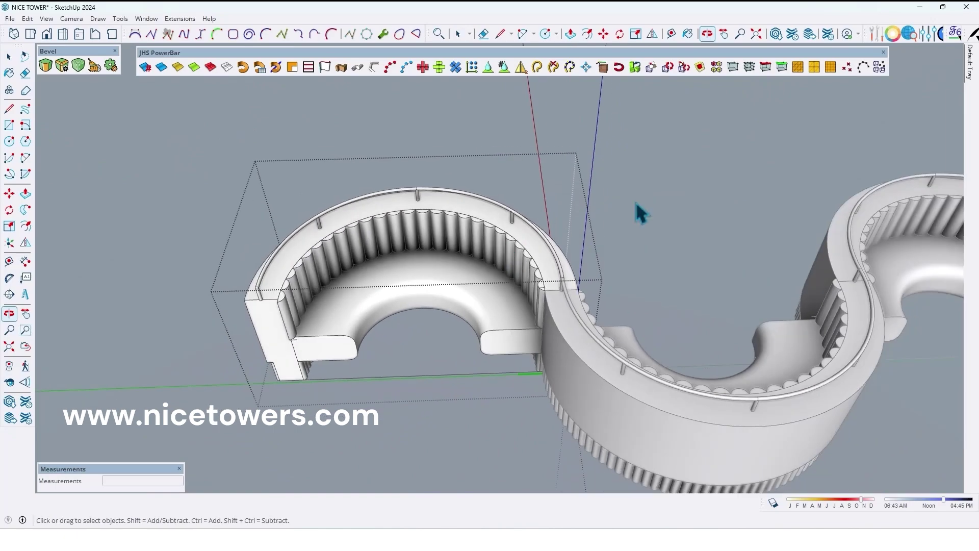
{"action": "left_click", "coordinate": [717, 186]}
{"action": "middle_click_drag", "start_coordinate": [617, 229], "coordinate": [586, 252]}
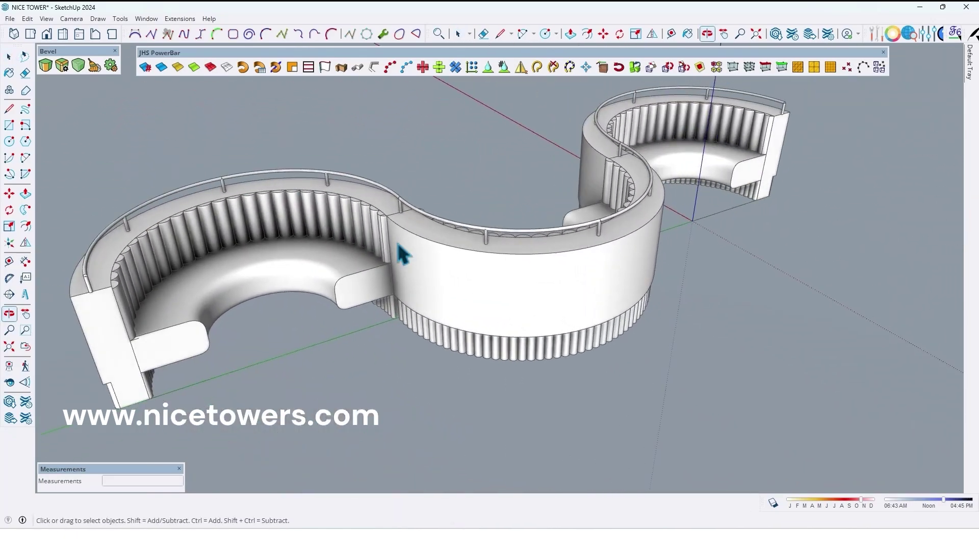
{"action": "scroll", "coordinate": [487, 288], "scroll_direction": "up", "scroll_amount": 3}
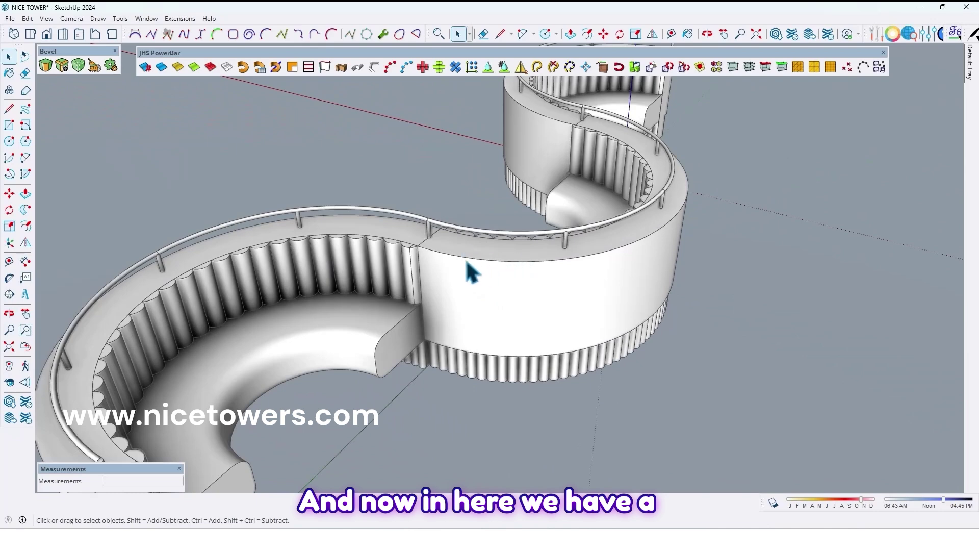
{"action": "scroll", "coordinate": [549, 297], "scroll_direction": "down", "scroll_amount": 2}
{"action": "middle_click_drag", "start_coordinate": [550, 297], "coordinate": [513, 270]}
{"action": "scroll", "coordinate": [512, 270], "scroll_direction": "up", "scroll_amount": 2}
{"action": "left_click", "coordinate": [564, 263]}
{"action": "double_click", "coordinate": [503, 261]}
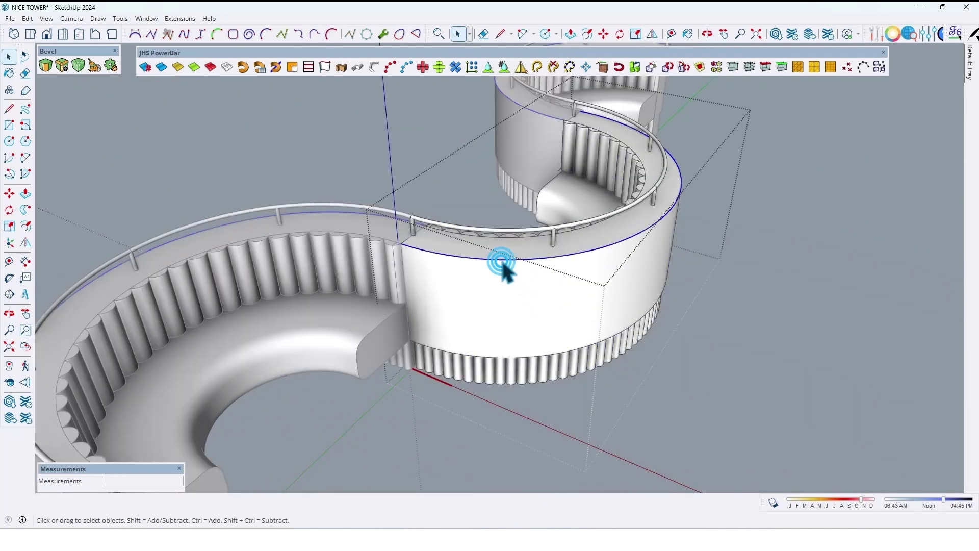
{"action": "scroll", "coordinate": [500, 278], "scroll_direction": "down", "scroll_amount": 2}
{"action": "scroll", "coordinate": [498, 285], "scroll_direction": "down", "scroll_amount": 3}
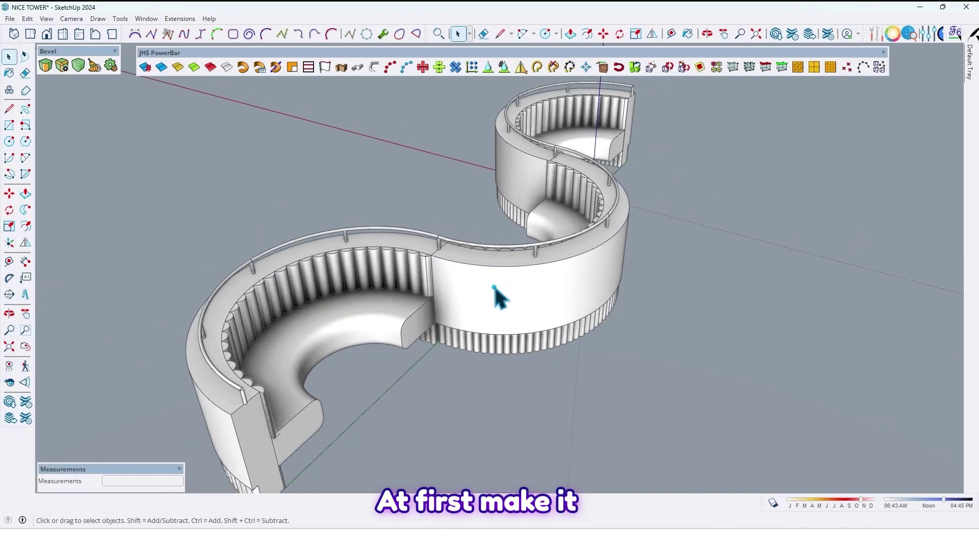
Step: Make the middle bench segment a unique component
{"action": "left_click", "coordinate": [495, 288]}
{"action": "right_click", "coordinate": [503, 294]}
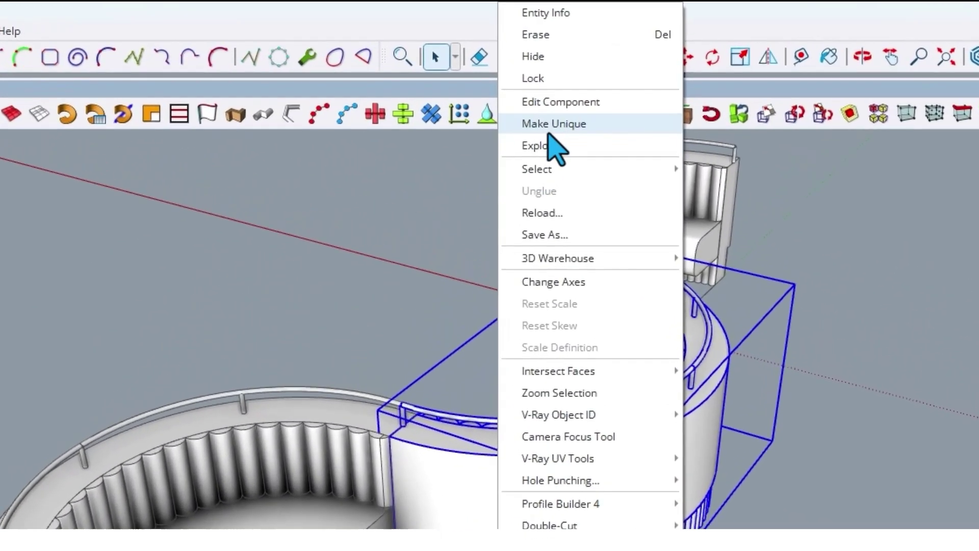
{"action": "left_click", "coordinate": [570, 125]}
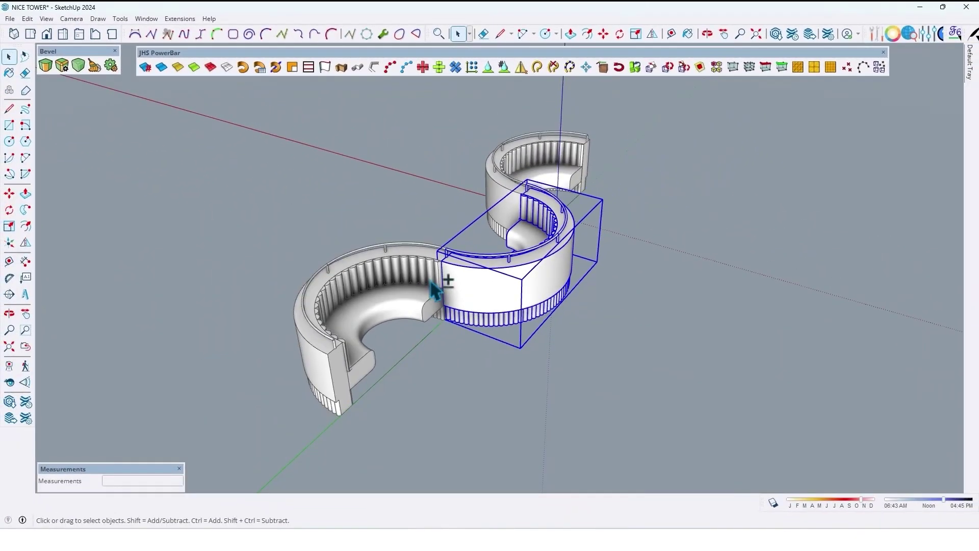
{"action": "middle_click_drag", "start_coordinate": [432, 282], "coordinate": [472, 327]}
{"action": "left_click", "coordinate": [439, 335]}
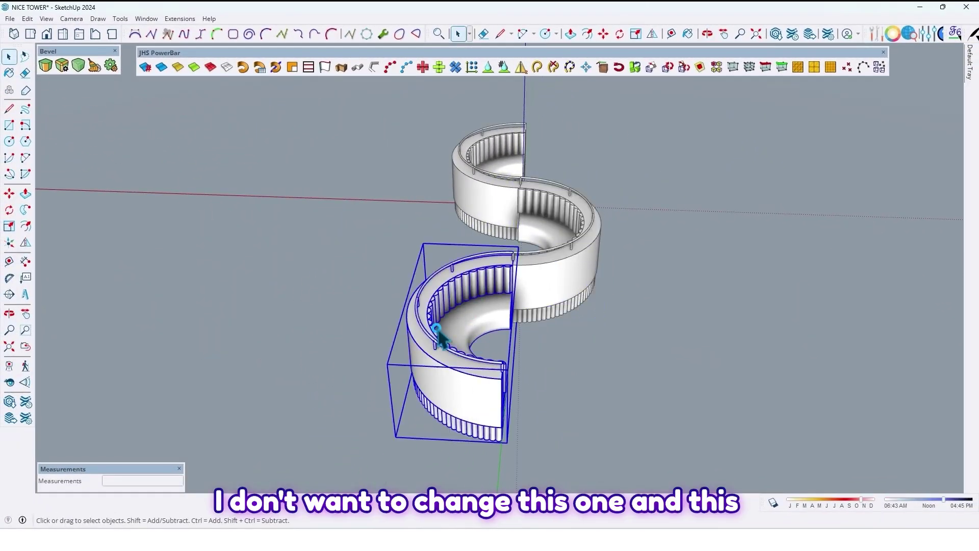
{"action": "left_click", "coordinate": [481, 189]}
{"action": "middle_click_drag", "start_coordinate": [500, 245], "coordinate": [388, 283]}
{"action": "scroll", "coordinate": [518, 277], "scroll_direction": "up", "scroll_amount": 4}
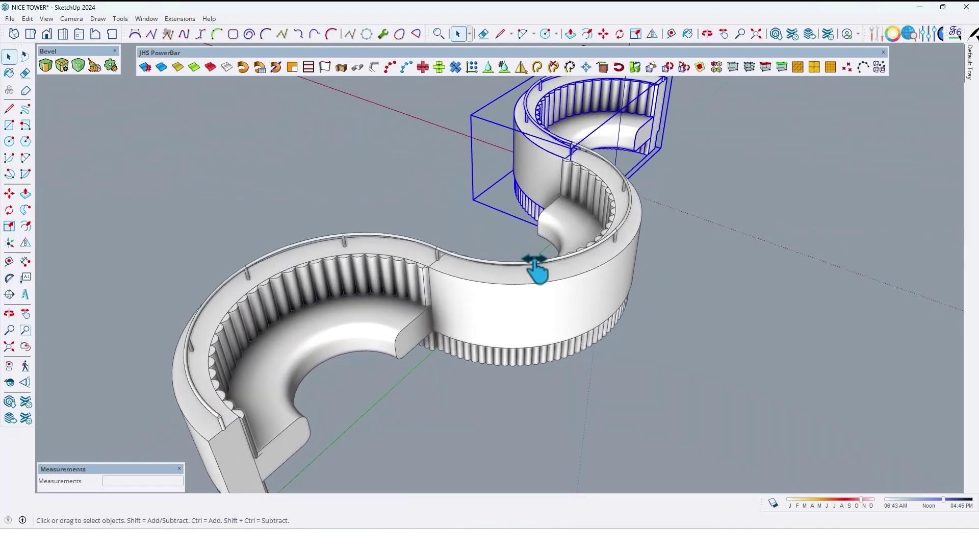
{"action": "scroll", "coordinate": [505, 253], "scroll_direction": "up", "scroll_amount": 3}
{"action": "middle_click_drag", "start_coordinate": [535, 259], "coordinate": [508, 303]}
{"action": "scroll", "coordinate": [488, 249], "scroll_direction": "down", "scroll_amount": 3}
Step: Open the backrest group inside the middle bench segment for editing
{"action": "left_click", "coordinate": [501, 299]}
{"action": "scroll", "coordinate": [501, 300], "scroll_direction": "up", "scroll_amount": 3}
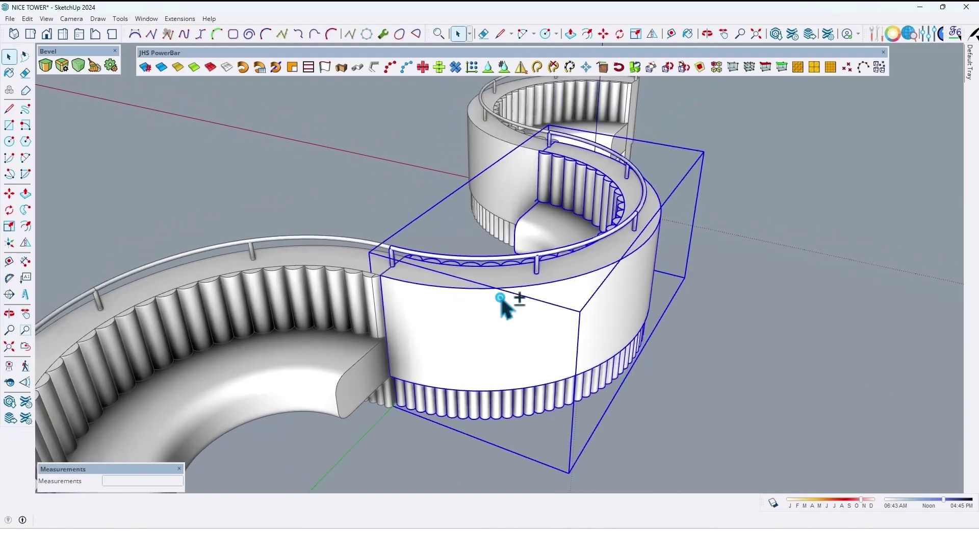
{"action": "triple_click", "coordinate": [500, 298]}
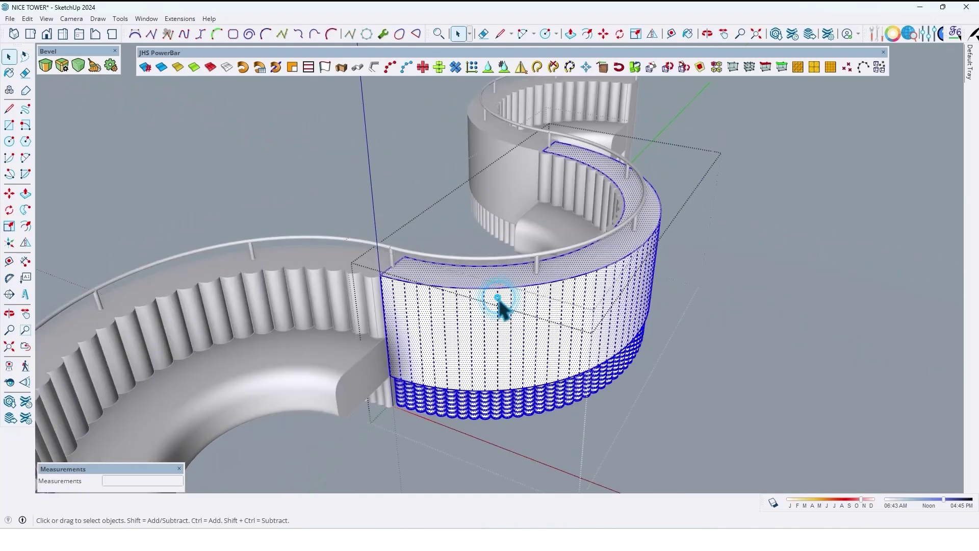
{"action": "left_click", "coordinate": [498, 298]}
Step: Copy the upper outer edge curve of the middle segment's backrest 15 cm straight down the outer face
{"action": "scroll", "coordinate": [496, 297], "scroll_direction": "up", "scroll_amount": 2}
{"action": "middle_click_drag", "start_coordinate": [491, 294], "coordinate": [495, 258]}
{"action": "left_click", "coordinate": [491, 271]}
{"action": "scroll", "coordinate": [491, 271], "scroll_direction": "down", "scroll_amount": 1}
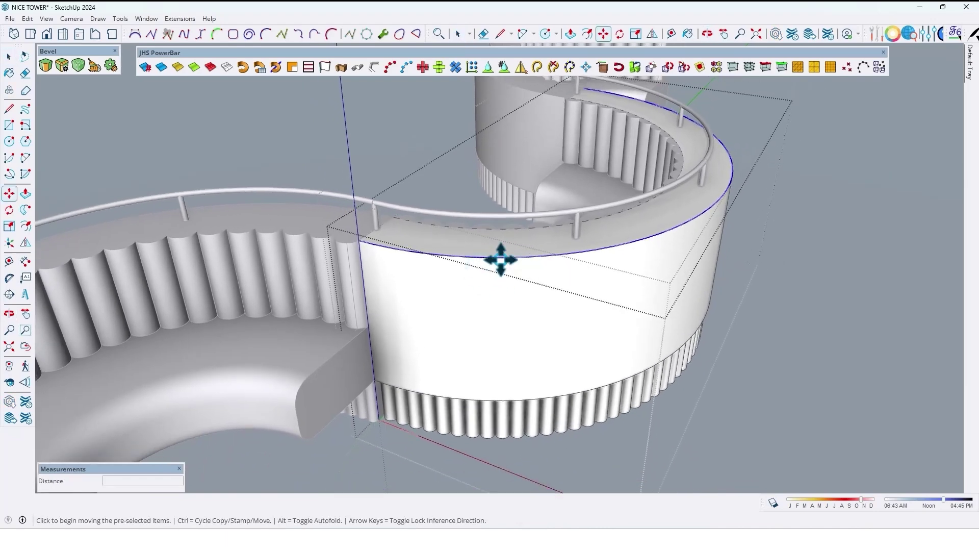
{"action": "left_click", "coordinate": [501, 260]}
{"action": "key", "text": "ctrl"}
{"action": "middle_click_drag", "start_coordinate": [498, 258], "coordinate": [464, 283]}
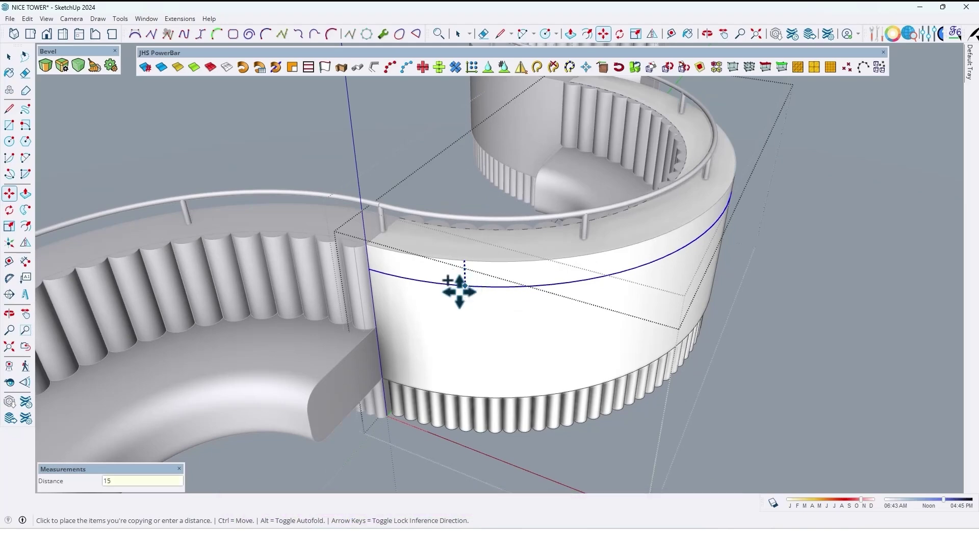
{"action": "type", "text": "15"}
{"action": "key", "text": "Return"}
Step: Copy the lowered curve another 4 cm down to outline a narrow strip on the outer face
{"action": "scroll", "coordinate": [466, 303], "scroll_direction": "up", "scroll_amount": 2}
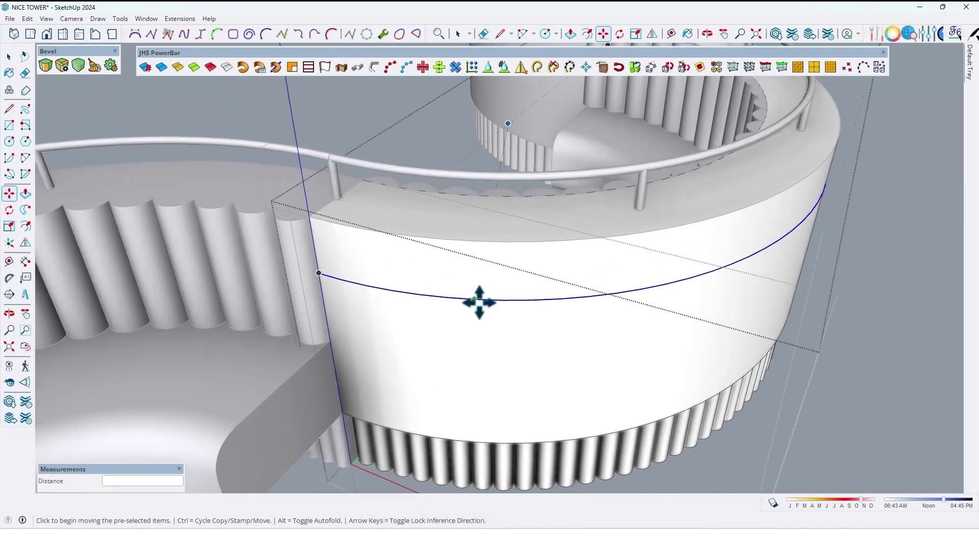
{"action": "left_click", "coordinate": [487, 300]}
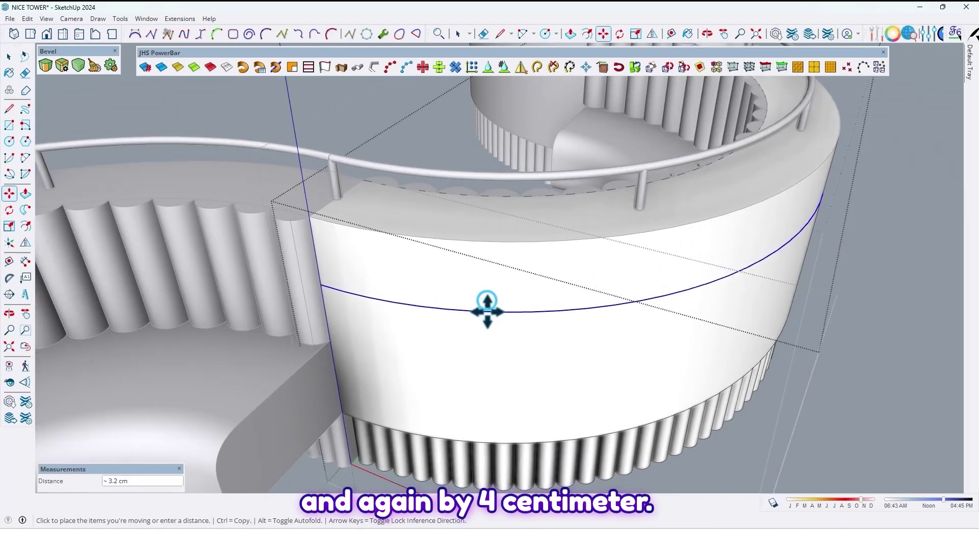
{"action": "type", "text": "4"}
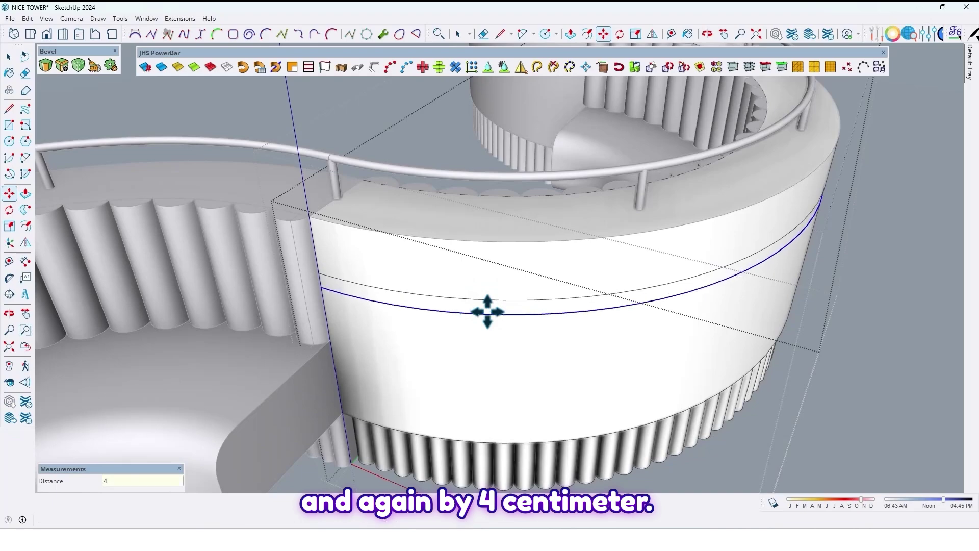
{"action": "key", "text": "Return"}
{"action": "key", "text": "space"}
{"action": "left_click", "coordinate": [502, 311]}
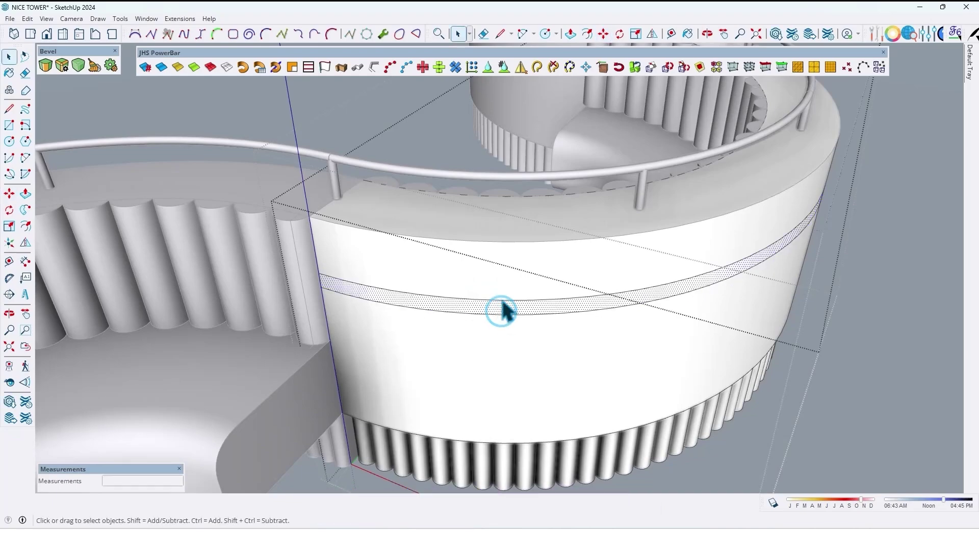
Step: Draw a 4 cm vertical line across the strip near the blue axis and erase the strip's edges beyond it
{"action": "scroll", "coordinate": [498, 291], "scroll_direction": "down", "scroll_amount": 4}
{"action": "middle_click_drag", "start_coordinate": [519, 298], "coordinate": [502, 304]}
{"action": "scroll", "coordinate": [503, 304], "scroll_direction": "up", "scroll_amount": 2}
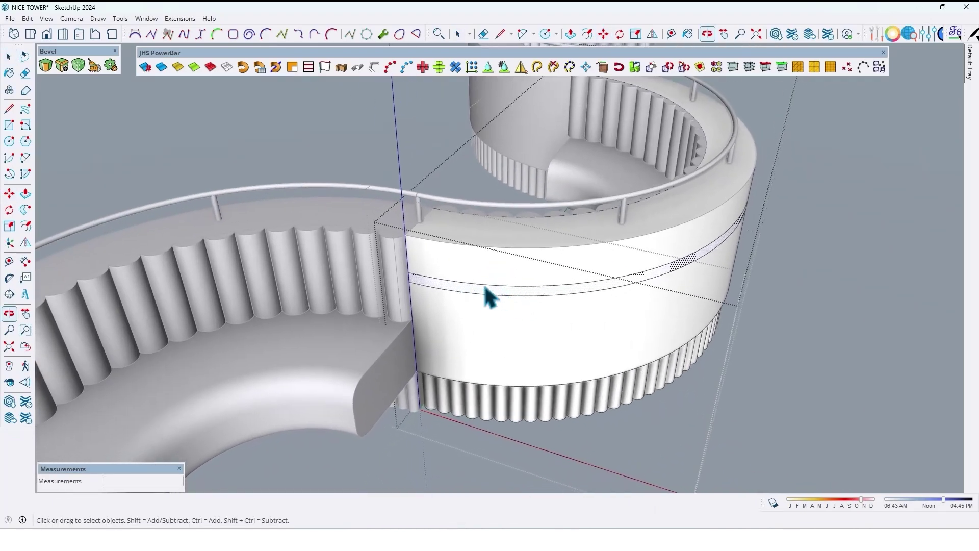
{"action": "scroll", "coordinate": [485, 296], "scroll_direction": "up", "scroll_amount": 3}
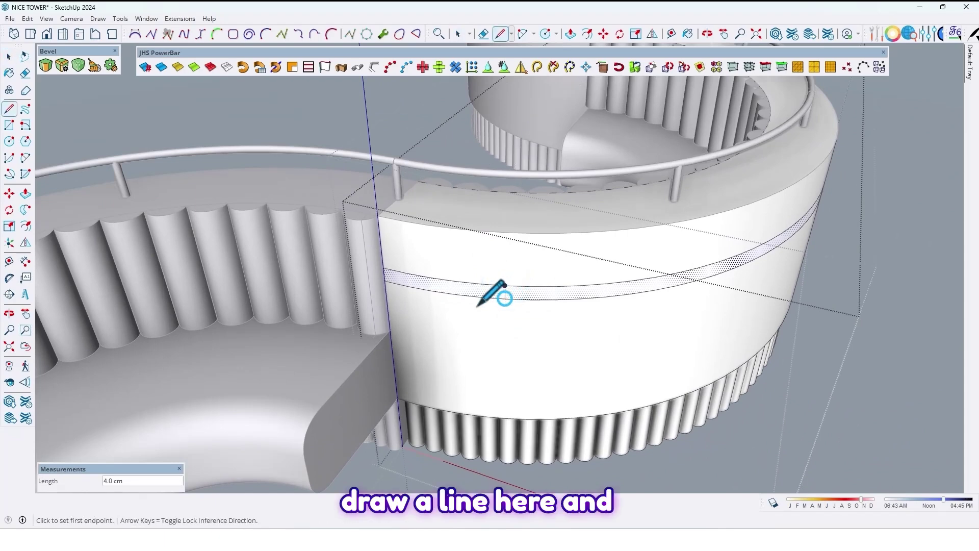
{"action": "key", "text": "e"}
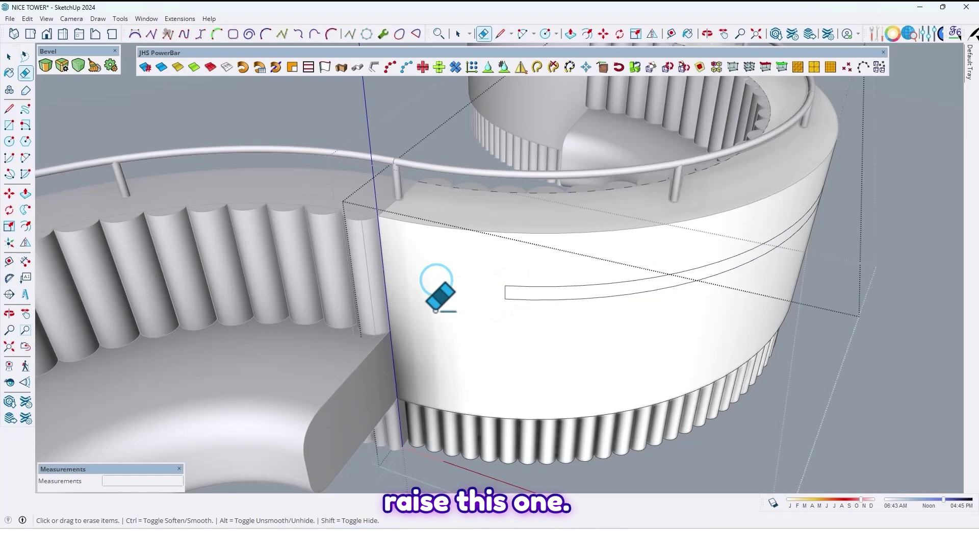
Step: Close the strip's opposite end with a 4 cm vertical line and erase the leftover edges beyond it
{"action": "mouse_move", "coordinate": [436, 309]}
{"action": "middle_mouse_down"}
{"action": "mouse_move", "coordinate": [500, 310]}
{"action": "mouse_move", "coordinate": [304, 311]}
{"action": "mouse_move", "coordinate": [496, 291]}
{"action": "mouse_move", "coordinate": [469, 245]}
{"action": "mouse_move", "coordinate": [551, 255]}
{"action": "mouse_move", "coordinate": [527, 264]}
{"action": "middle_mouse_up"}
{"action": "scroll", "coordinate": [551, 256], "scroll_direction": "up", "scroll_amount": 2}
{"action": "key", "text": "l"}
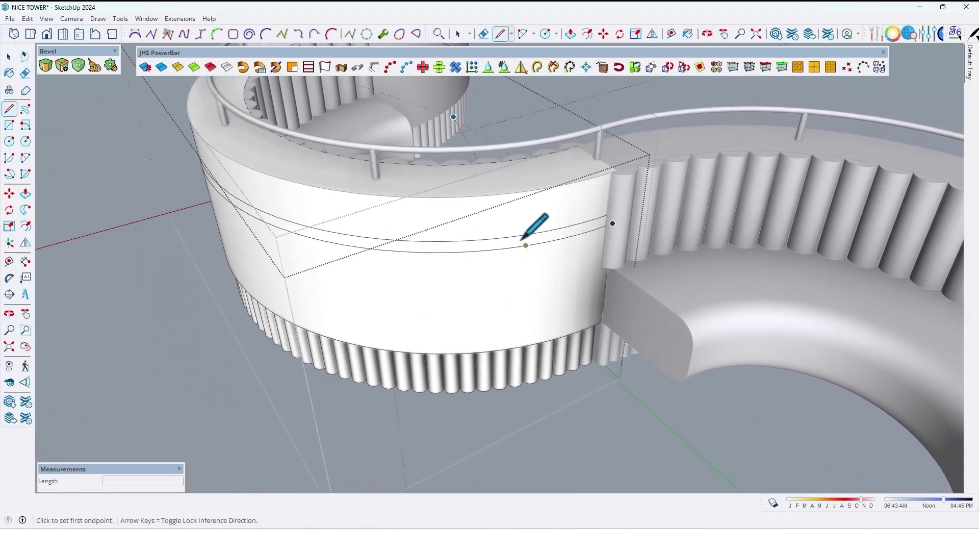
{"action": "left_click", "coordinate": [523, 236]}
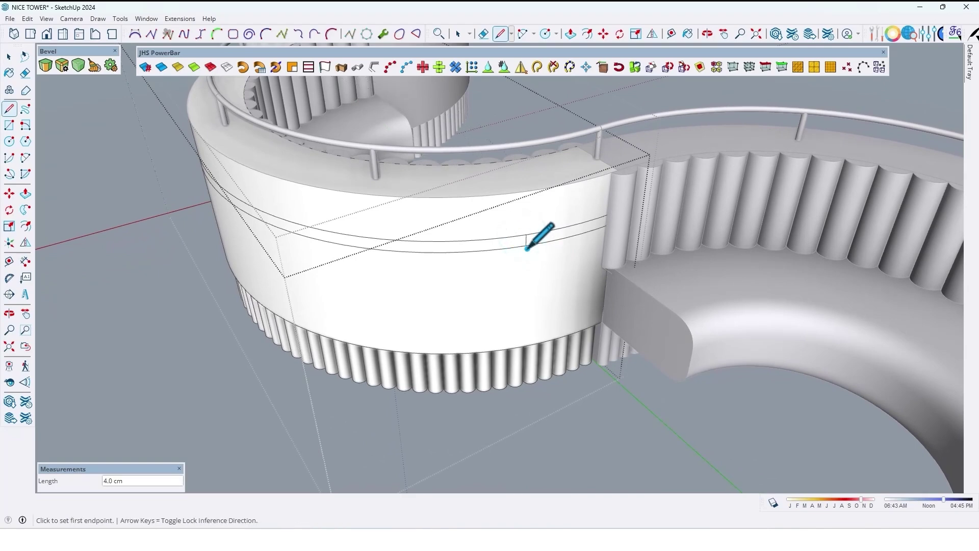
{"action": "left_click", "coordinate": [528, 246]}
{"action": "key", "text": "e"}
{"action": "scroll", "coordinate": [546, 256], "scroll_direction": "down", "scroll_amount": 3}
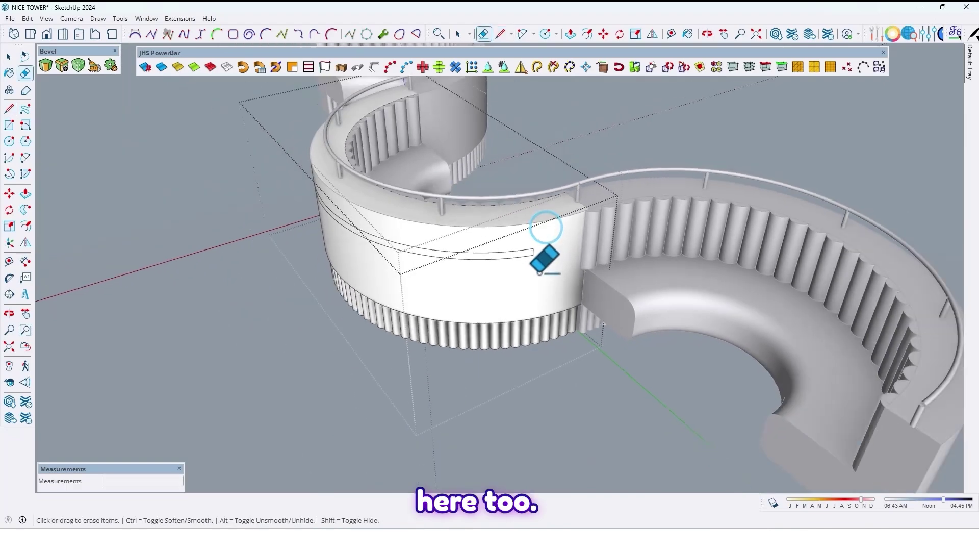
Step: Hide the JHS PowerBar toolbar, display the Fredo6_JointPushPull toolbar and dock it beside the Bevel toolbar
{"action": "mouse_move", "coordinate": [546, 255]}
{"action": "middle_mouse_down"}
{"action": "mouse_move", "coordinate": [773, 277]}
{"action": "mouse_move", "coordinate": [629, 252]}
{"action": "middle_mouse_up"}
{"action": "scroll", "coordinate": [479, 286], "scroll_direction": "up", "scroll_amount": 3}
{"action": "middle_click_drag", "start_coordinate": [479, 285], "coordinate": [449, 219]}
{"action": "scroll", "coordinate": [414, 136], "scroll_direction": "down", "scroll_amount": 1}
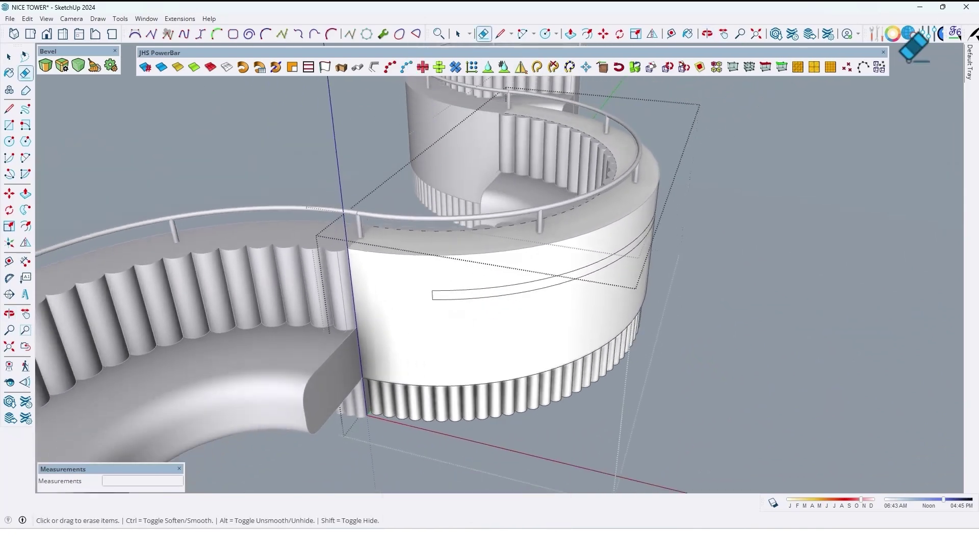
{"action": "left_click", "coordinate": [884, 53]}
{"action": "right_click", "coordinate": [683, 35]}
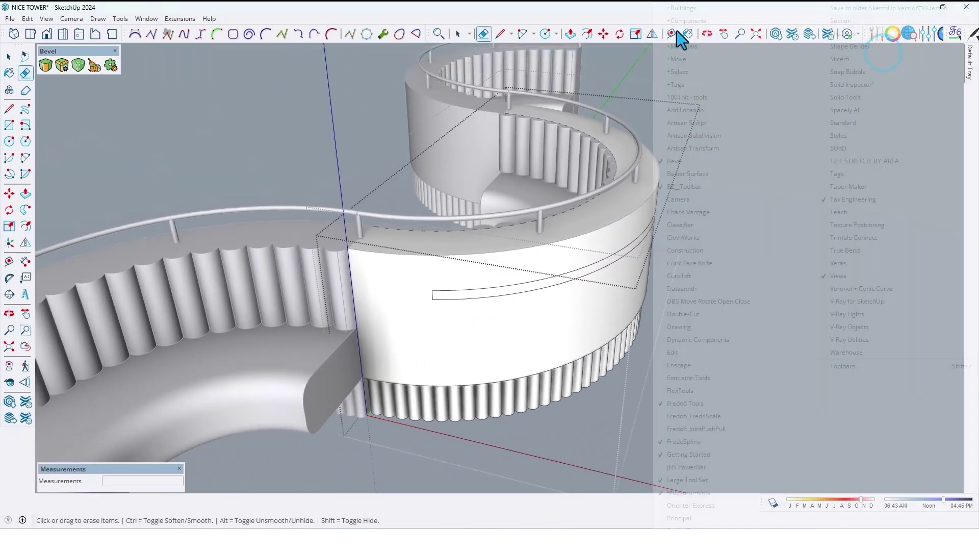
{"action": "left_click", "coordinate": [696, 430]}
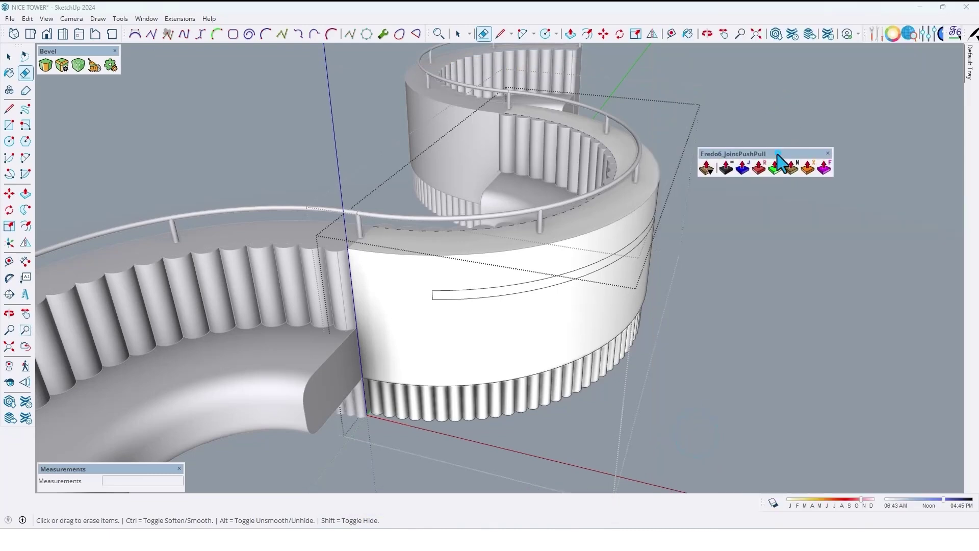
{"action": "left_click_drag", "start_coordinate": [779, 154], "coordinate": [211, 57]}
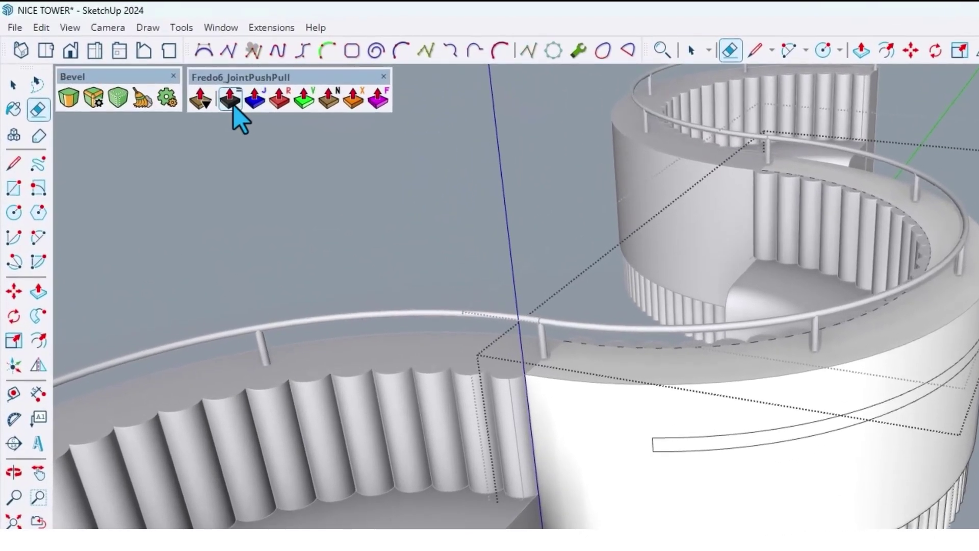
Step: Extrude the curved strip outward by 30 cm with the JointPushPull Thicken tool to form a counter shelf
{"action": "left_click", "coordinate": [234, 105]}
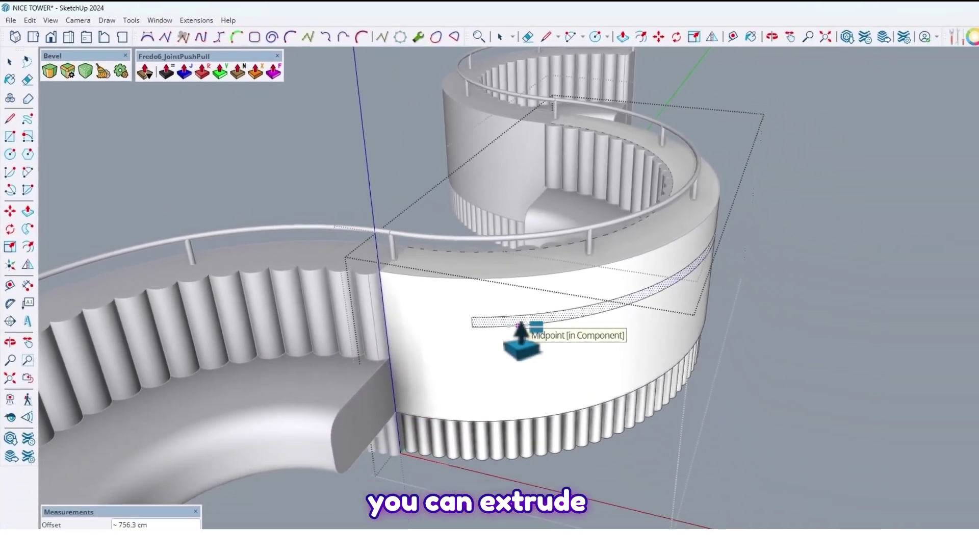
{"action": "left_click", "coordinate": [734, 453]}
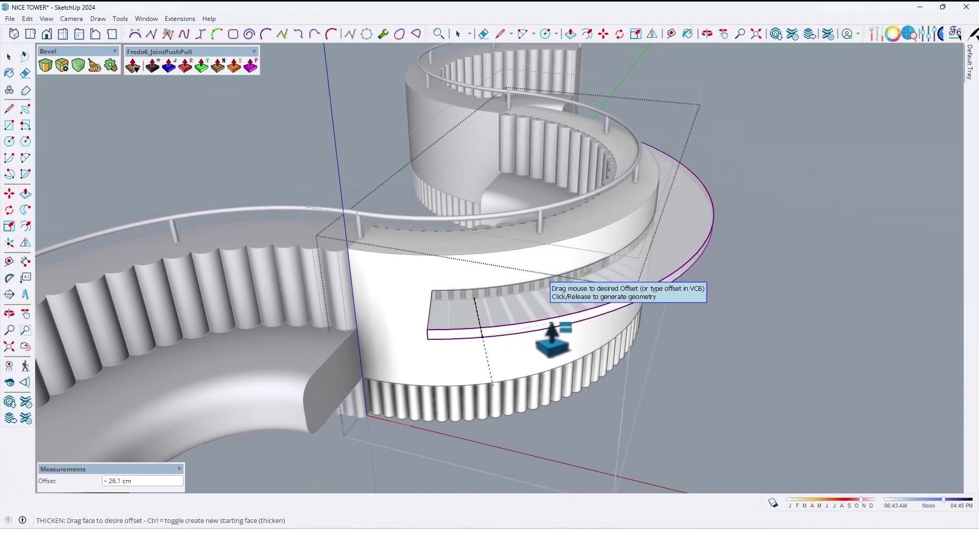
{"action": "type", "text": "30"}
{"action": "key", "text": "Return"}
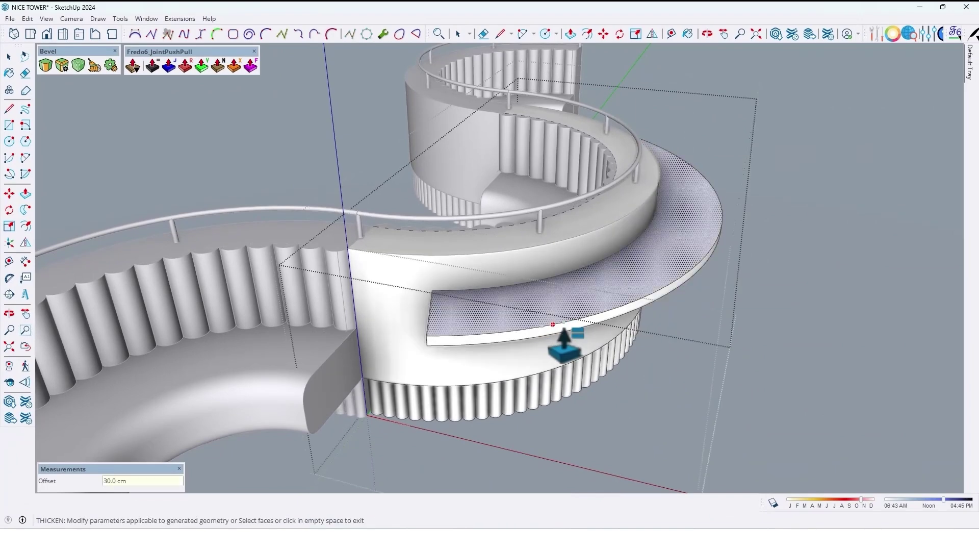
{"action": "middle_click_drag", "start_coordinate": [558, 338], "coordinate": [664, 356]}
{"action": "scroll", "coordinate": [291, 406], "scroll_direction": "up", "scroll_amount": 1}
{"action": "scroll", "coordinate": [590, 296], "scroll_direction": "up", "scroll_amount": 2}
{"action": "key", "text": "space"}
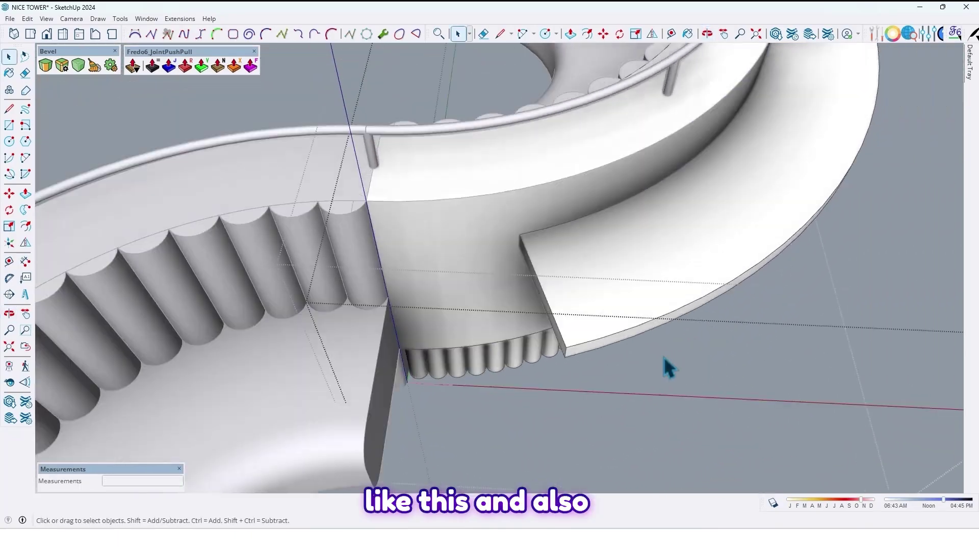
Step: Round the shelf's free outer corner near the blue axis with a bevel of about 7.2 cm and 10 segments
{"action": "middle_click_drag", "start_coordinate": [583, 340], "coordinate": [607, 321]}
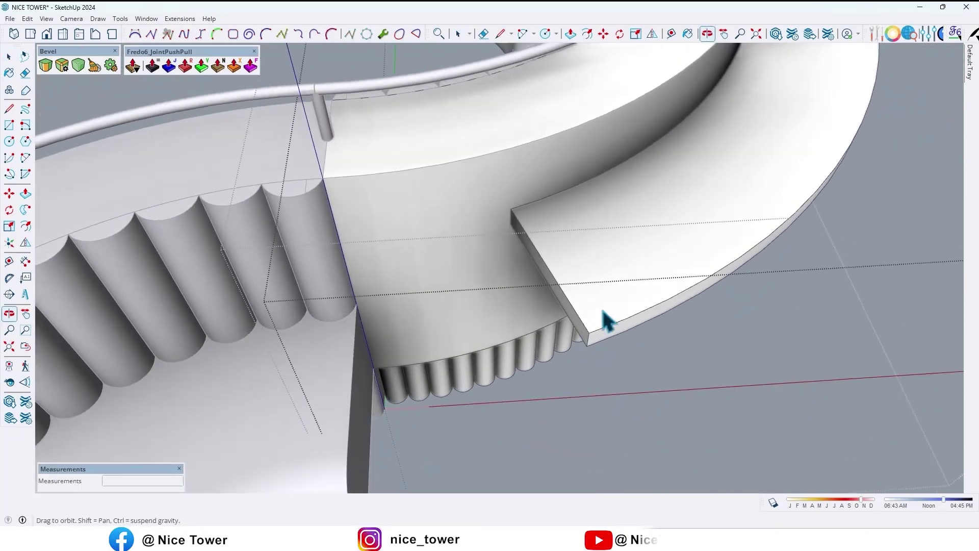
{"action": "left_click", "coordinate": [45, 66]}
{"action": "scroll", "coordinate": [594, 338], "scroll_direction": "up", "scroll_amount": 3}
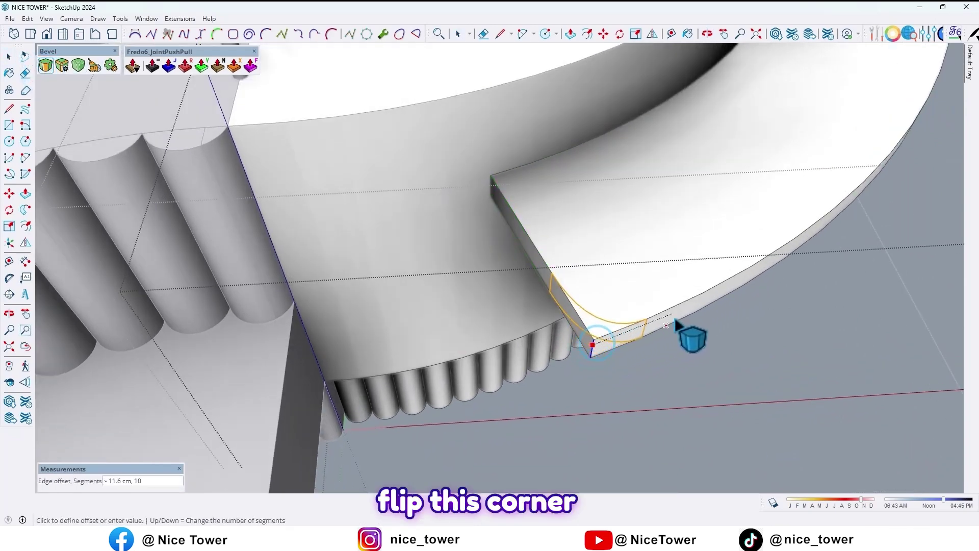
{"action": "left_click", "coordinate": [647, 334]}
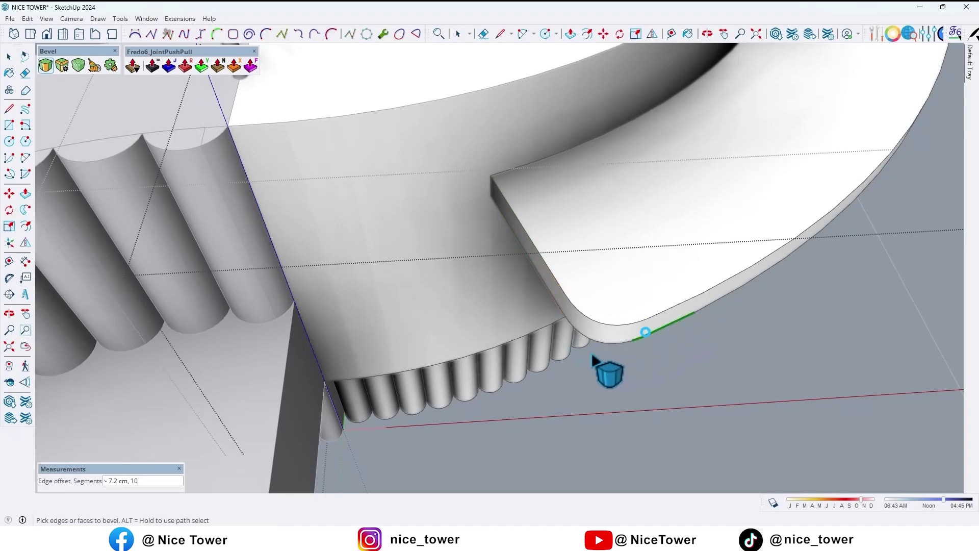
Step: Round the outer corner at the shelf's opposite end with a matching bevel of about 7.2 cm and 10 segments
{"action": "scroll", "coordinate": [469, 295], "scroll_direction": "down", "scroll_amount": 3}
{"action": "middle_click_drag", "start_coordinate": [470, 294], "coordinate": [275, 230]}
{"action": "middle_click_drag", "start_coordinate": [786, 225], "coordinate": [541, 239]}
{"action": "scroll", "coordinate": [540, 239], "scroll_direction": "down", "scroll_amount": 3}
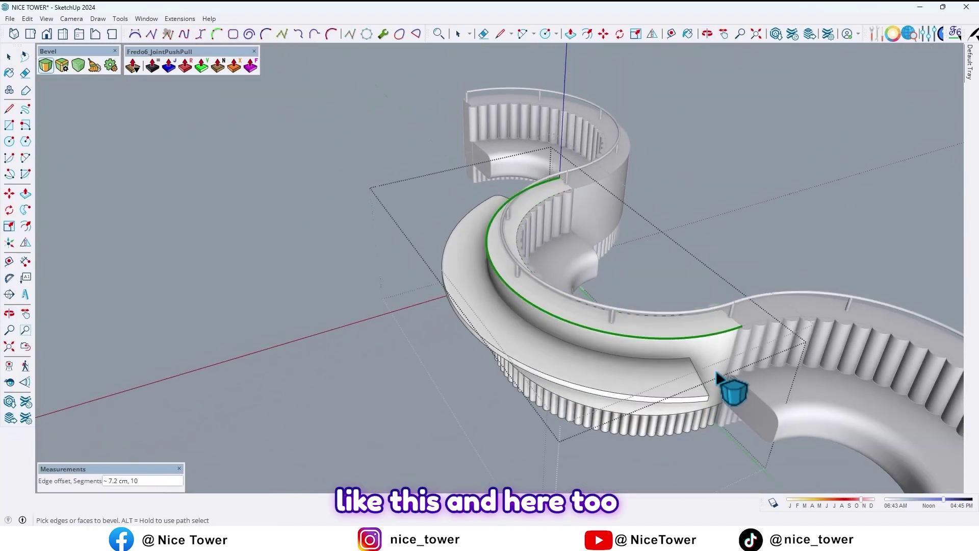
{"action": "middle_click_drag", "start_coordinate": [717, 378], "coordinate": [515, 376]}
{"action": "scroll", "coordinate": [505, 378], "scroll_direction": "up", "scroll_amount": 3}
{"action": "scroll", "coordinate": [509, 381], "scroll_direction": "up", "scroll_amount": 2}
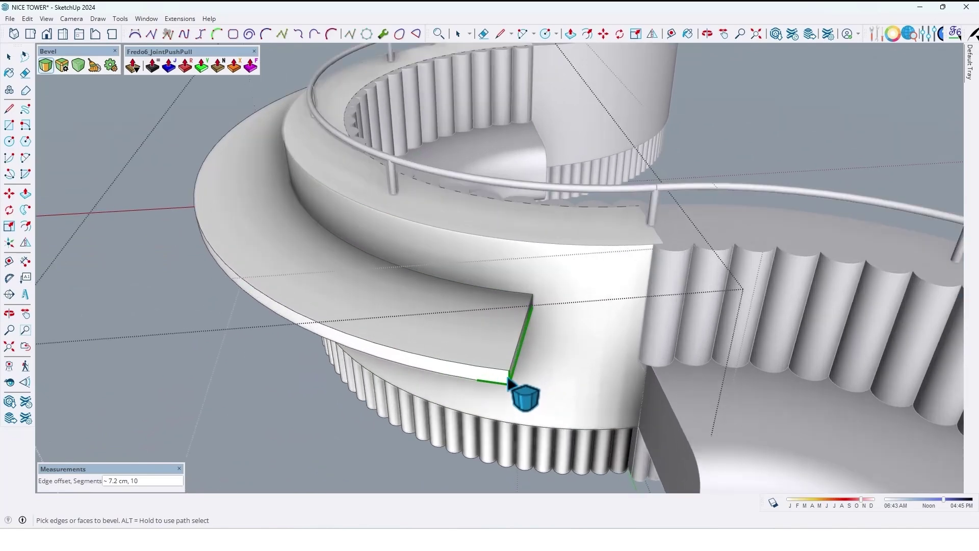
{"action": "scroll", "coordinate": [509, 380], "scroll_direction": "up", "scroll_amount": 2}
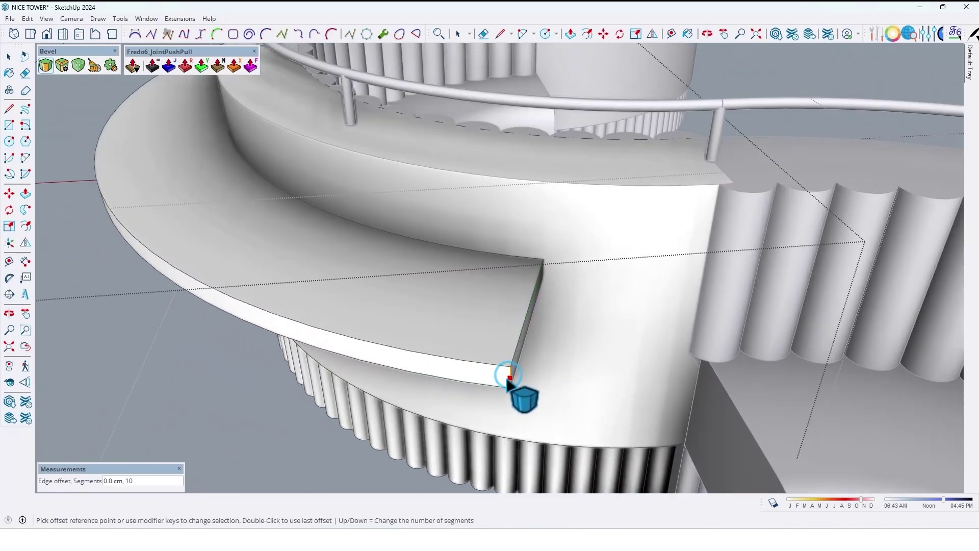
{"action": "left_click", "coordinate": [457, 361]}
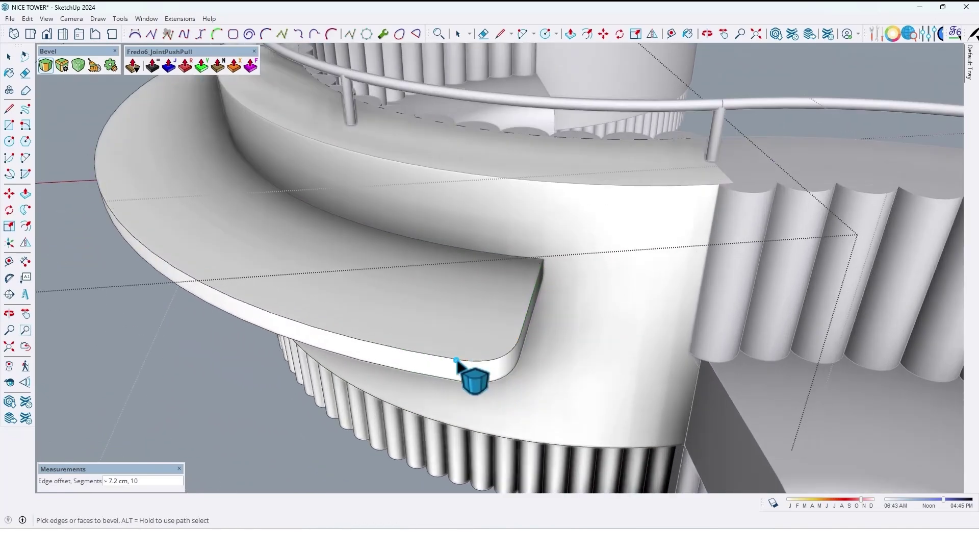
Step: Leave the middle bench segment and open the front end bench segment component for editing
{"action": "scroll", "coordinate": [512, 360], "scroll_direction": "down", "scroll_amount": 5}
{"action": "key", "text": "space"}
{"action": "middle_click_drag", "start_coordinate": [433, 325], "coordinate": [466, 331]}
{"action": "scroll", "coordinate": [490, 316], "scroll_direction": "up", "scroll_amount": 3}
{"action": "middle_click_drag", "start_coordinate": [502, 295], "coordinate": [430, 345]}
{"action": "scroll", "coordinate": [403, 329], "scroll_direction": "up", "scroll_amount": 2}
{"action": "scroll", "coordinate": [399, 332], "scroll_direction": "down", "scroll_amount": 3}
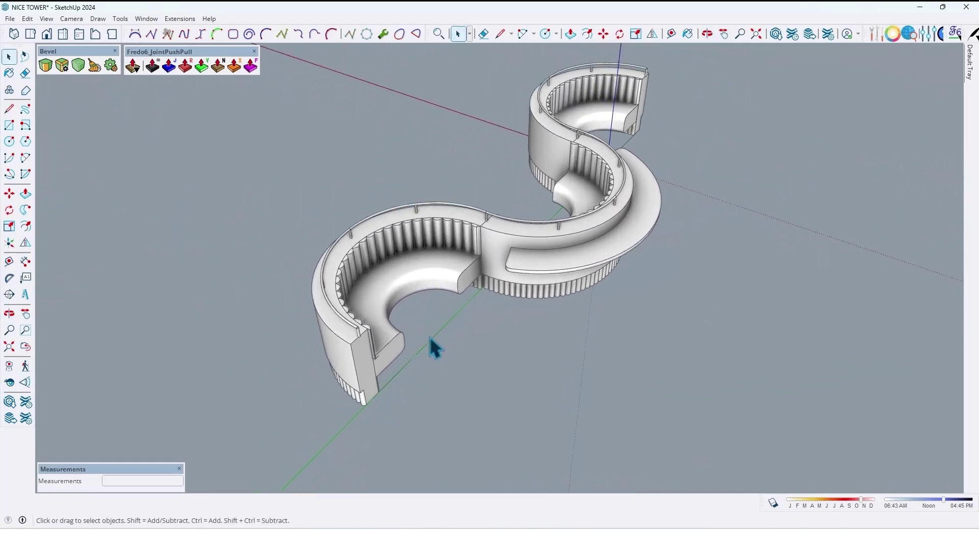
{"action": "scroll", "coordinate": [431, 343], "scroll_direction": "up", "scroll_amount": 5}
{"action": "left_click", "coordinate": [389, 265]}
{"action": "scroll", "coordinate": [400, 343], "scroll_direction": "down", "scroll_amount": 3}
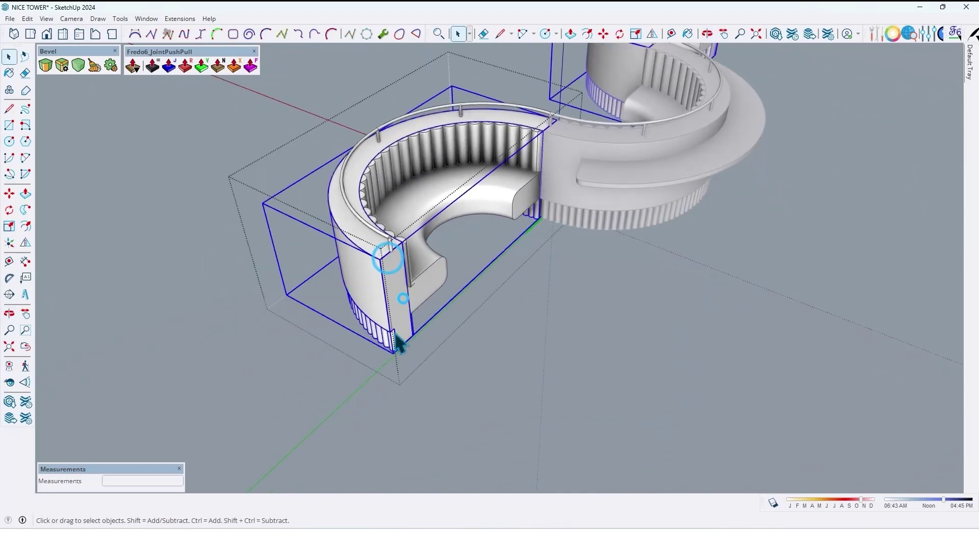
Step: Draw a large upright rectangle in front of the curved seat and a small rectangle at its foot for the table base
{"action": "scroll", "coordinate": [439, 350], "scroll_direction": "up", "scroll_amount": 5}
{"action": "key", "text": "r"}
{"action": "middle_click_drag", "start_coordinate": [643, 167], "coordinate": [678, 209]}
{"action": "left_click", "coordinate": [647, 265]}
{"action": "scroll", "coordinate": [449, 376], "scroll_direction": "up", "scroll_amount": 5}
{"action": "left_click", "coordinate": [441, 379]}
{"action": "left_click", "coordinate": [441, 353]}
Step: Draw a slim vertical stem rectangle and a tabletop rectangle of about 34.7 by 7.7 cm on the upright face
{"action": "scroll", "coordinate": [483, 240], "scroll_direction": "down", "scroll_amount": 3}
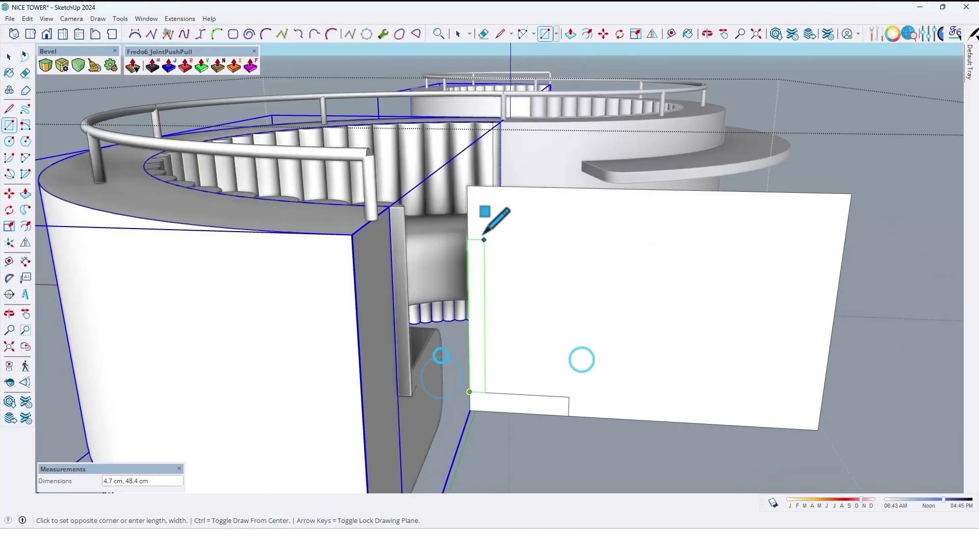
{"action": "scroll", "coordinate": [474, 223], "scroll_direction": "up", "scroll_amount": 4}
{"action": "left_click", "coordinate": [472, 212]}
{"action": "left_click", "coordinate": [459, 211]}
{"action": "scroll", "coordinate": [564, 209], "scroll_direction": "down", "scroll_amount": 3}
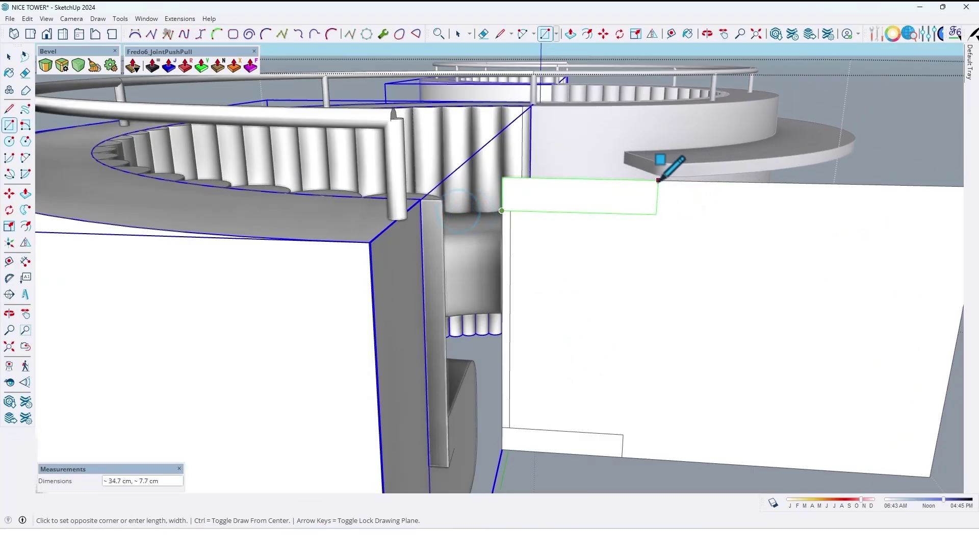
{"action": "left_click", "coordinate": [659, 180]}
Step: Erase the surplus edges of the upright face so only the table's half profile of base, stem and top is left
{"action": "scroll", "coordinate": [516, 203], "scroll_direction": "up", "scroll_amount": 4}
{"action": "key", "text": "e"}
{"action": "left_click", "coordinate": [525, 237]}
{"action": "middle_click_drag", "start_coordinate": [522, 448], "coordinate": [520, 340], "text": "shift"}
{"action": "left_click", "coordinate": [525, 342]}
{"action": "scroll", "coordinate": [525, 342], "scroll_direction": "down", "scroll_amount": 5}
{"action": "mouse_move", "coordinate": [750, 369]}
{"action": "middle_mouse_down"}
{"action": "mouse_move", "coordinate": [770, 365]}
{"action": "mouse_move", "coordinate": [768, 383]}
{"action": "middle_mouse_up"}
{"action": "left_click_drag", "start_coordinate": [743, 280], "coordinate": [743, 337]}
Step: Select the whole table profile and move it along the red axis away from the bench
{"action": "key", "text": "space"}
{"action": "triple_click", "coordinate": [498, 384]}
{"action": "mouse_move", "coordinate": [610, 315]}
{"action": "middle_mouse_down"}
{"action": "mouse_move", "coordinate": [505, 378]}
{"action": "mouse_move", "coordinate": [526, 393]}
{"action": "middle_mouse_up"}
{"action": "key", "text": "m"}
{"action": "left_click", "coordinate": [516, 405]}
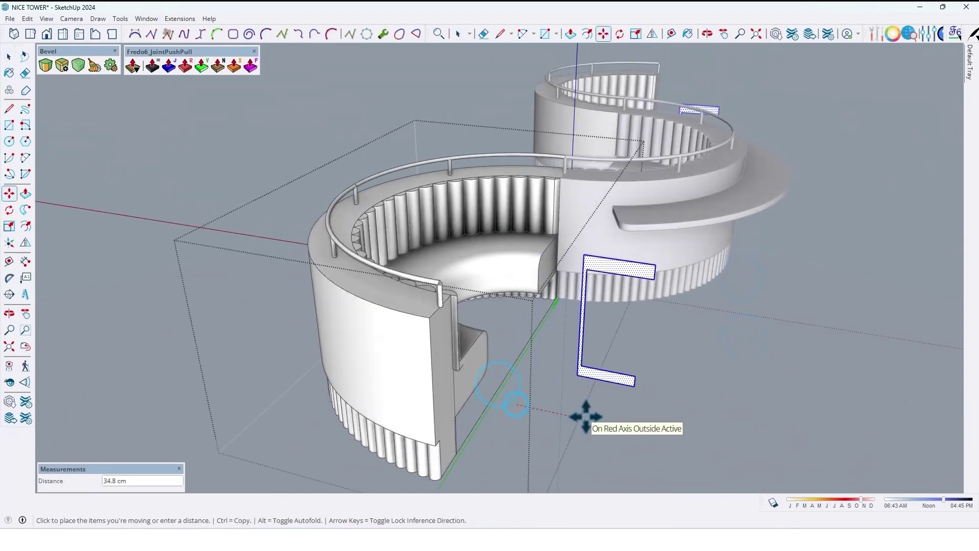
Step: Move the profile's edges to shorten the table base and thin the tabletop
{"action": "scroll", "coordinate": [585, 416], "scroll_direction": "up", "scroll_amount": 5}
{"action": "scroll", "coordinate": [590, 218], "scroll_direction": "down", "scroll_amount": 5}
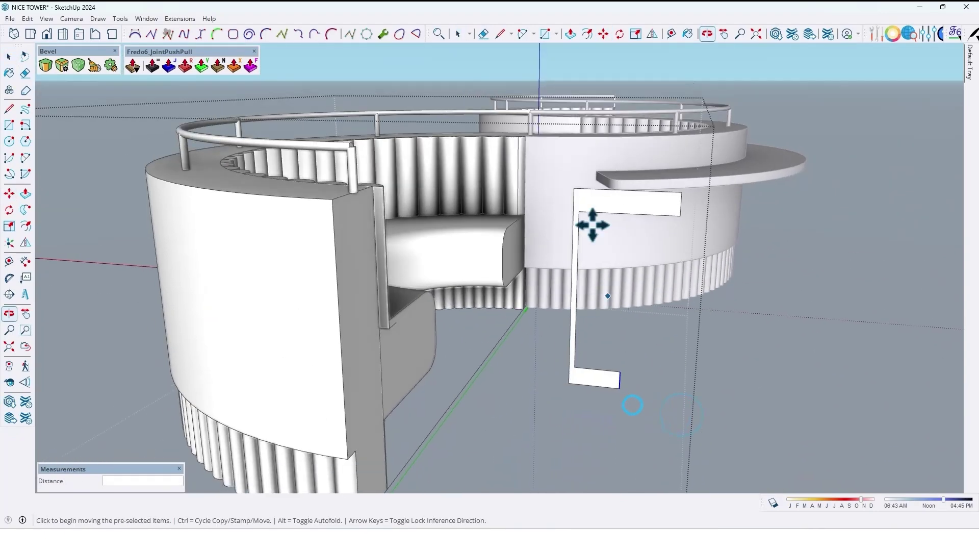
{"action": "left_click", "coordinate": [559, 168]}
Step: Draw a circle at the foot of the stem and sweep the profile around it with Follow Me to form a round table
{"action": "scroll", "coordinate": [572, 356], "scroll_direction": "up", "scroll_amount": 5}
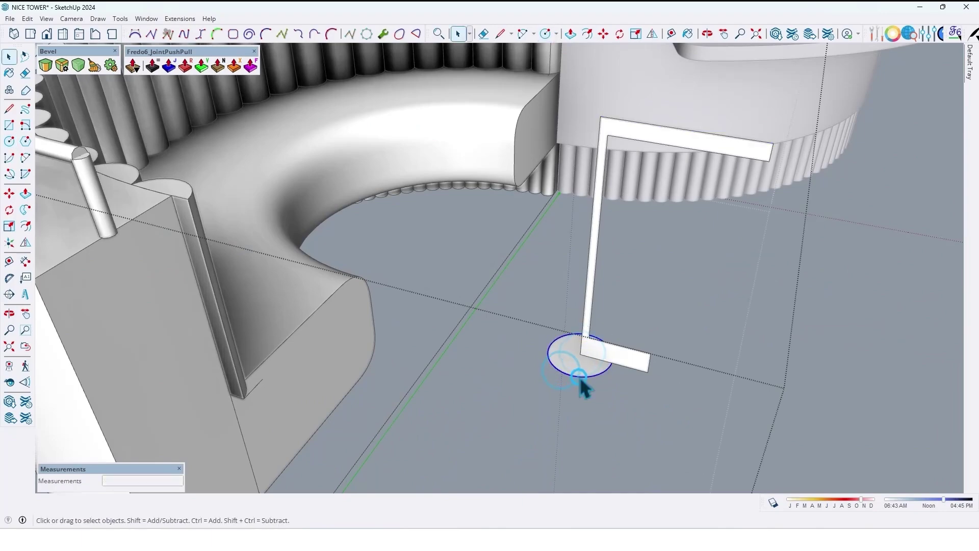
{"action": "middle_click_drag", "start_coordinate": [610, 462], "coordinate": [576, 315]}
{"action": "left_click", "coordinate": [581, 326]}
{"action": "left_click", "coordinate": [580, 332]}
{"action": "scroll", "coordinate": [651, 380], "scroll_direction": "down", "scroll_amount": 4}
{"action": "key", "text": "space"}
Step: Group the round table, copy it to the clipboard and leave the bench segment component
{"action": "triple_click", "coordinate": [598, 258]}
{"action": "key", "text": "ctrl+g"}
{"action": "key", "text": "ctrl+c"}
{"action": "key", "text": "Escape"}
{"action": "middle_click_drag", "start_coordinate": [454, 271], "coordinate": [534, 291]}
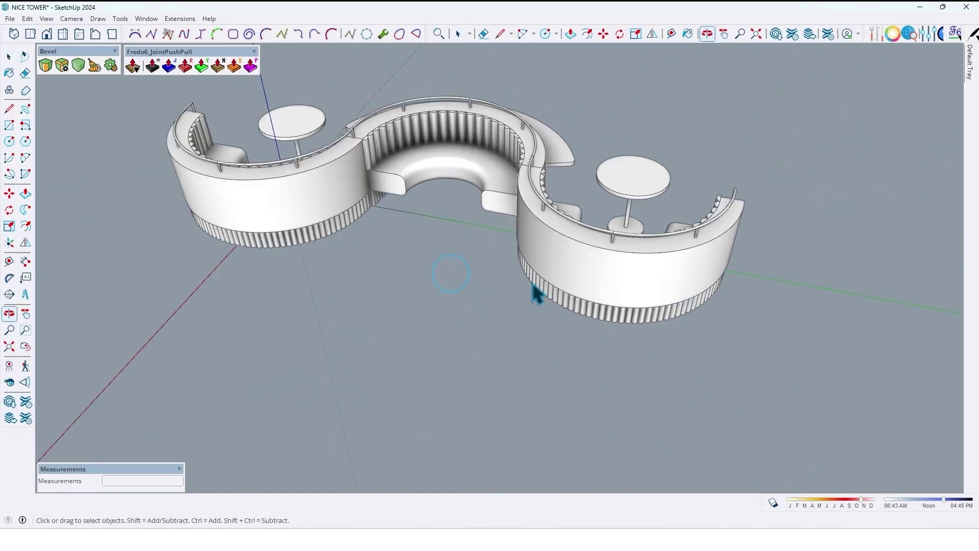
Step: Paste the copied round table in front of the middle bench segment, on its seating side
{"action": "key", "text": "ctrl+v"}
{"action": "left_click", "coordinate": [505, 251]}
Step: Examine the complete S-shaped bench, its counter shelf and the three round tables from all sides and from above
{"action": "scroll", "coordinate": [556, 274], "scroll_direction": "down", "scroll_amount": 2}
{"action": "middle_click_drag", "start_coordinate": [515, 246], "coordinate": [712, 329]}
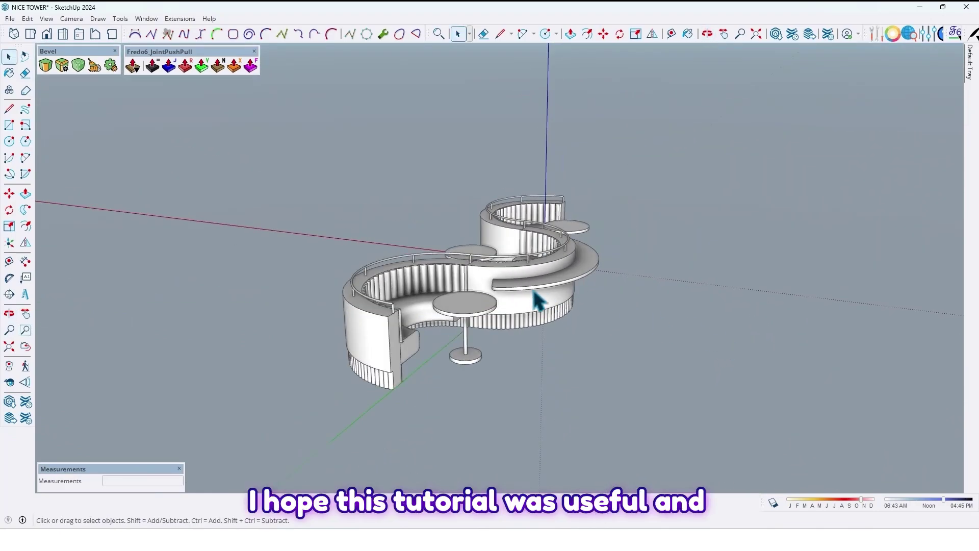
{"action": "middle_click_drag", "start_coordinate": [538, 300], "coordinate": [570, 348]}
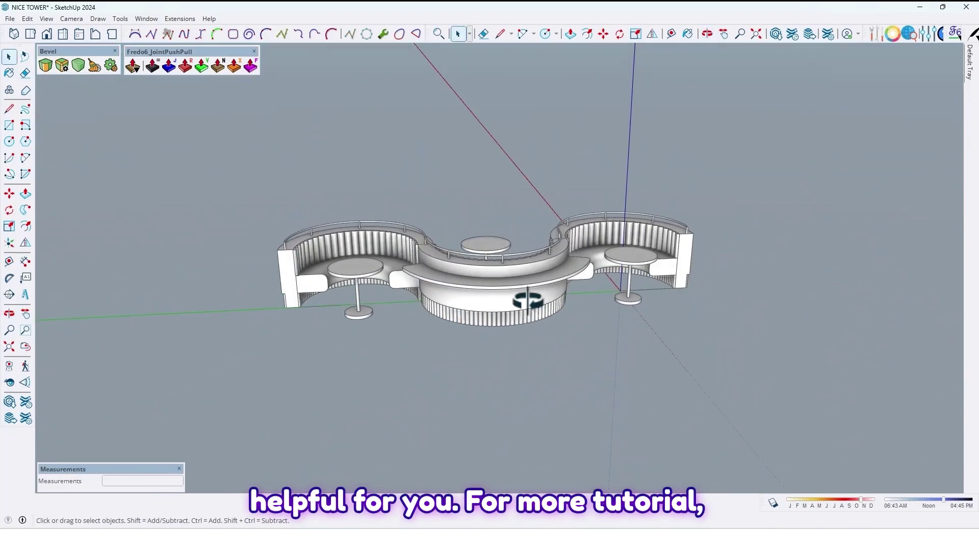
{"action": "middle_click_drag", "start_coordinate": [528, 301], "coordinate": [505, 191]}
{"action": "key", "text": "space"}
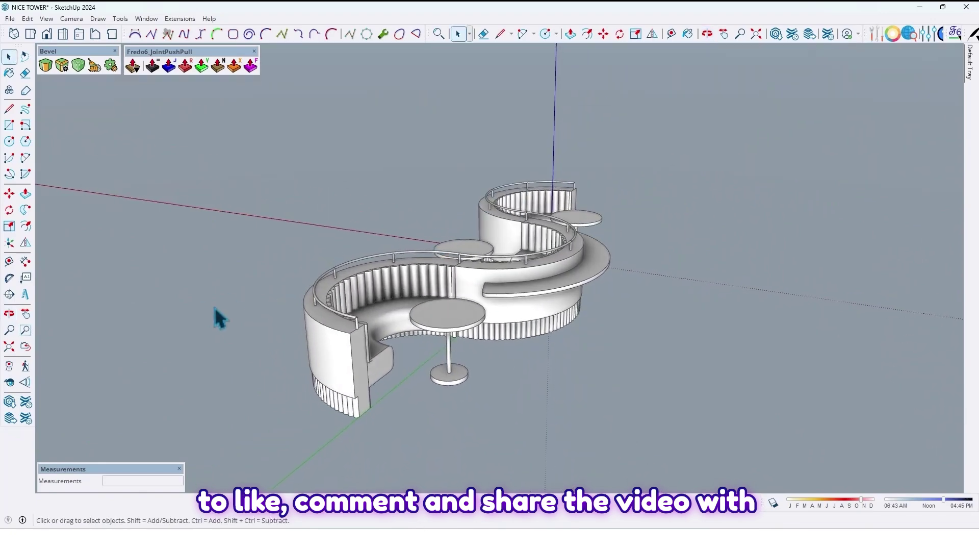
{"action": "middle_click_drag", "start_coordinate": [215, 309], "coordinate": [702, 244]}
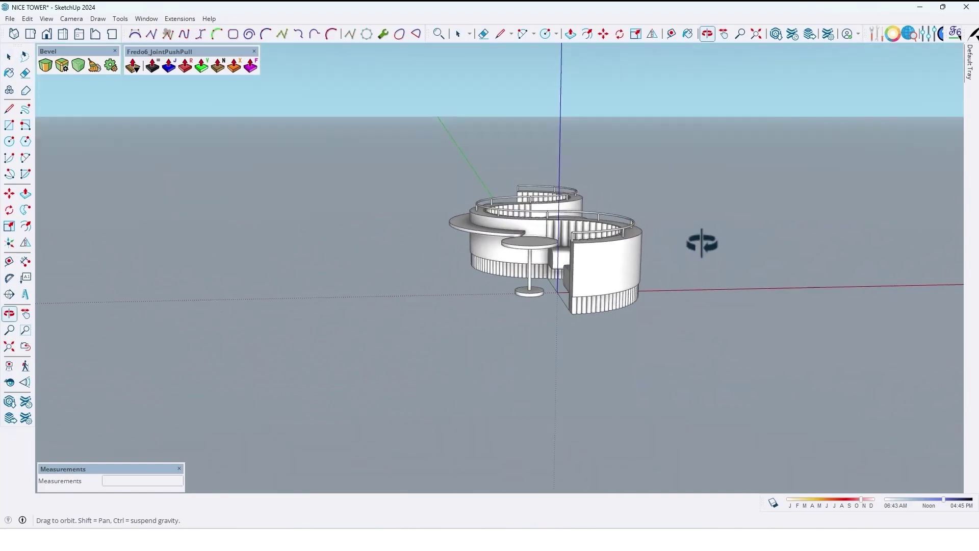
{"action": "middle_click_drag", "start_coordinate": [537, 158], "coordinate": [493, 276]}
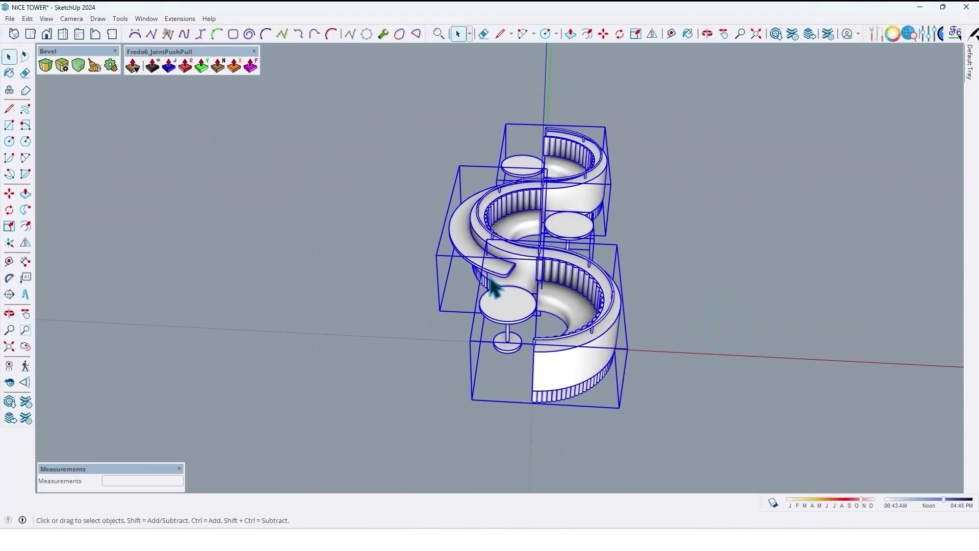
{"action": "middle_click_drag", "start_coordinate": [474, 403], "coordinate": [760, 390]}
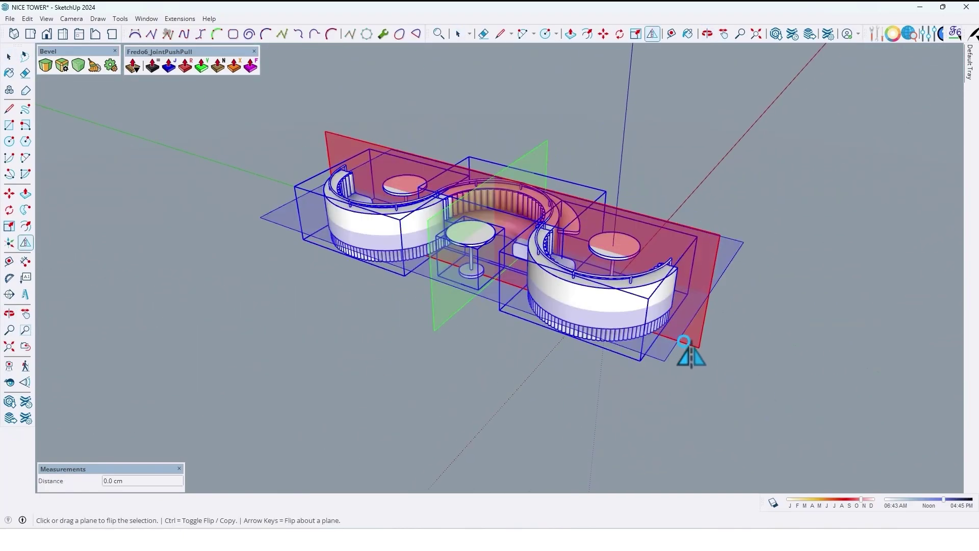
{"action": "middle_click_drag", "start_coordinate": [691, 356], "coordinate": [660, 312]}
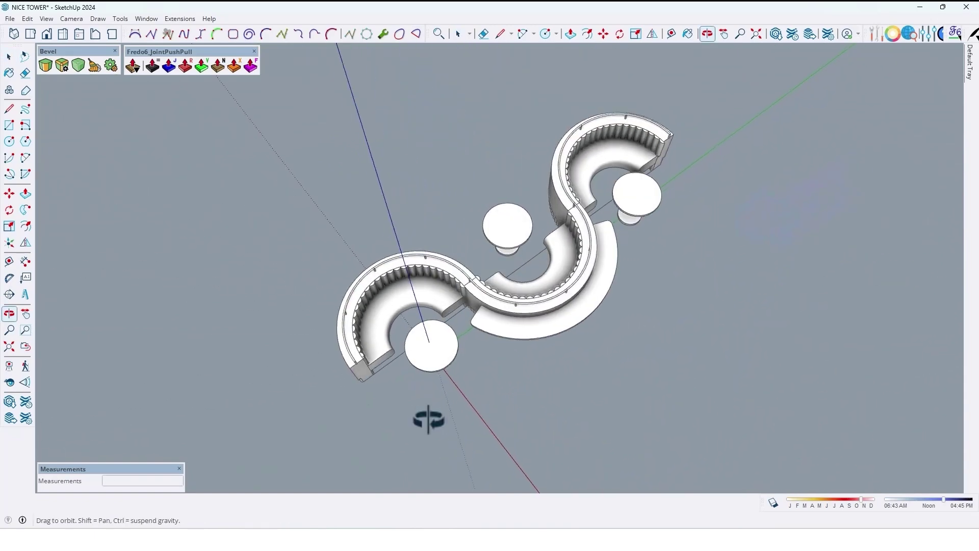